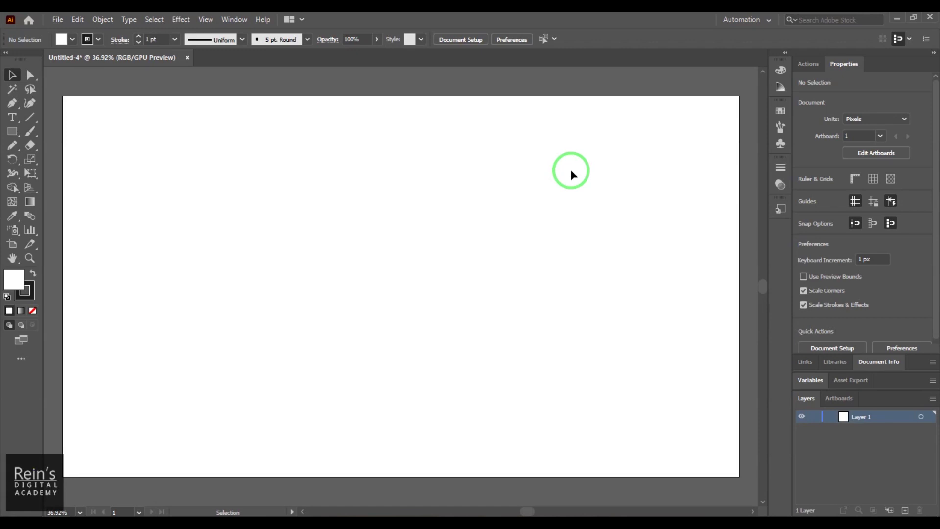
{"action": "left_click", "coordinate": [102, 20]}
{"action": "left_click", "coordinate": [192, 305]}
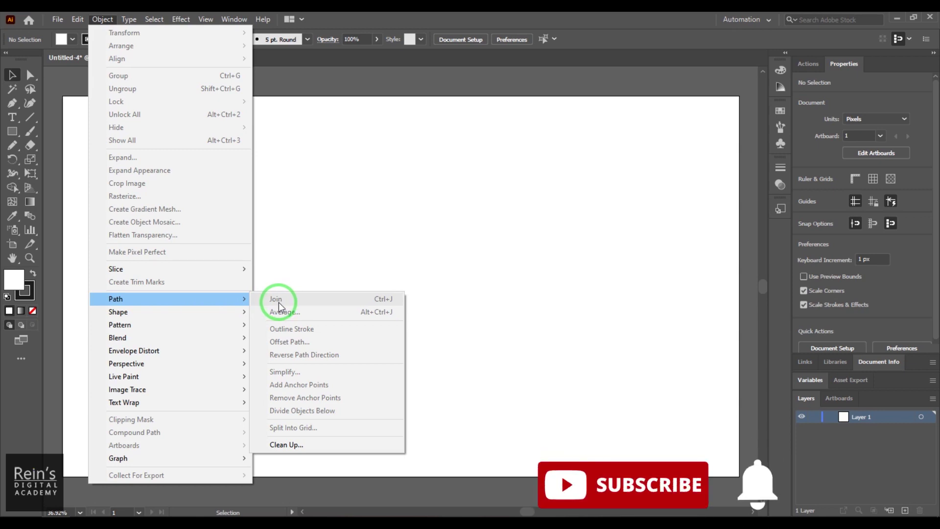
{"action": "left_click", "coordinate": [366, 104]}
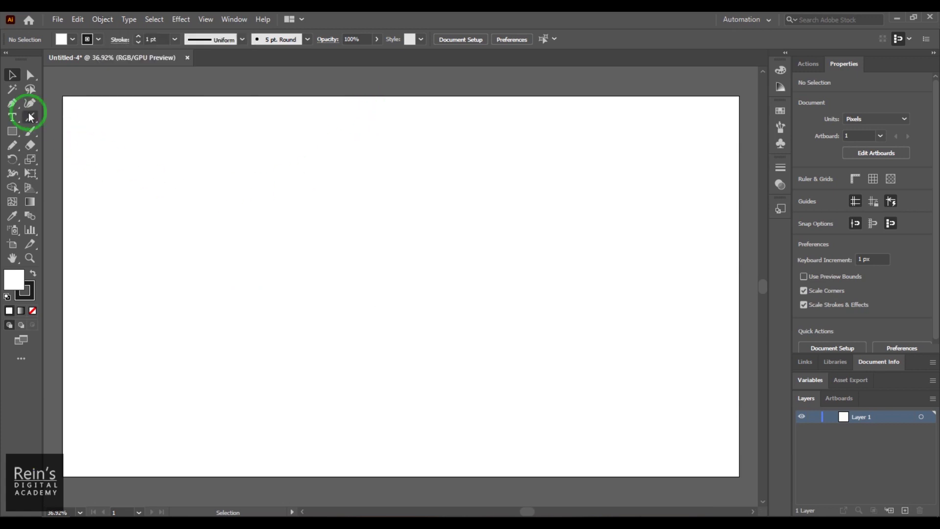
Set up the Pen tool with a magenta fill and a 6 pt stroke weight.
{"action": "left_click", "coordinate": [16, 105]}
{"action": "left_click", "coordinate": [78, 105]}
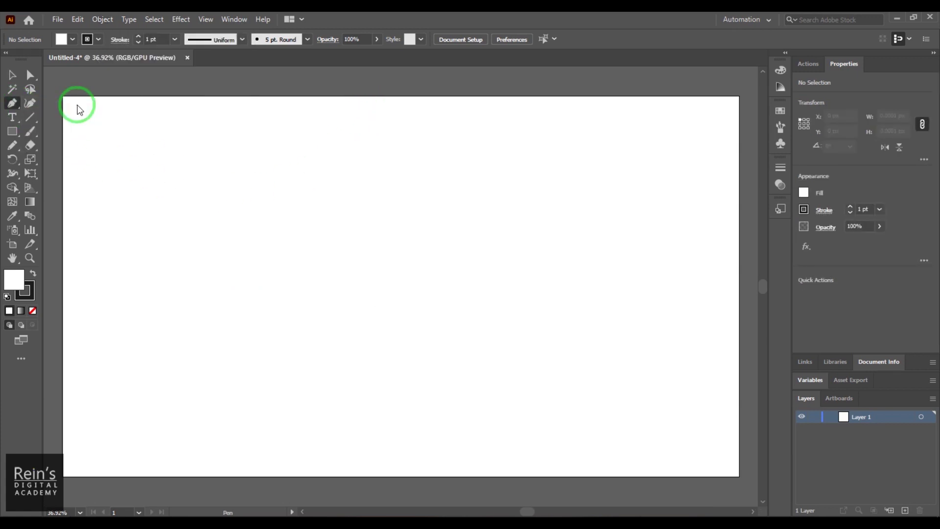
{"action": "left_click", "coordinate": [73, 39]}
{"action": "left_click", "coordinate": [82, 60]}
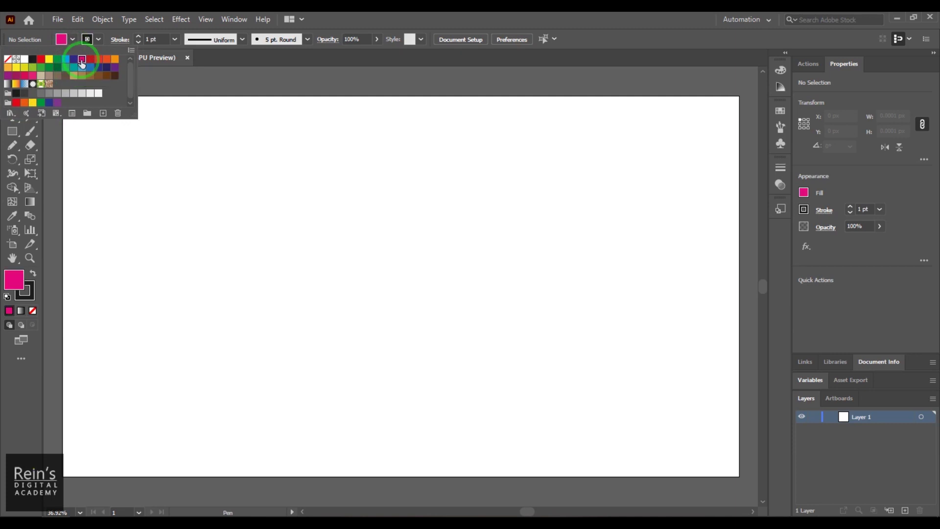
{"action": "left_click", "coordinate": [149, 38]}
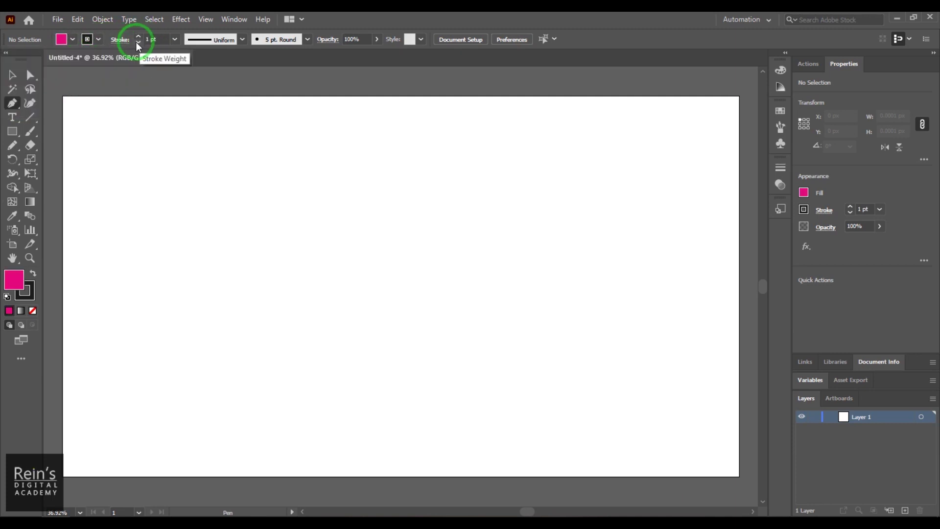
{"action": "left_click", "coordinate": [150, 38]}
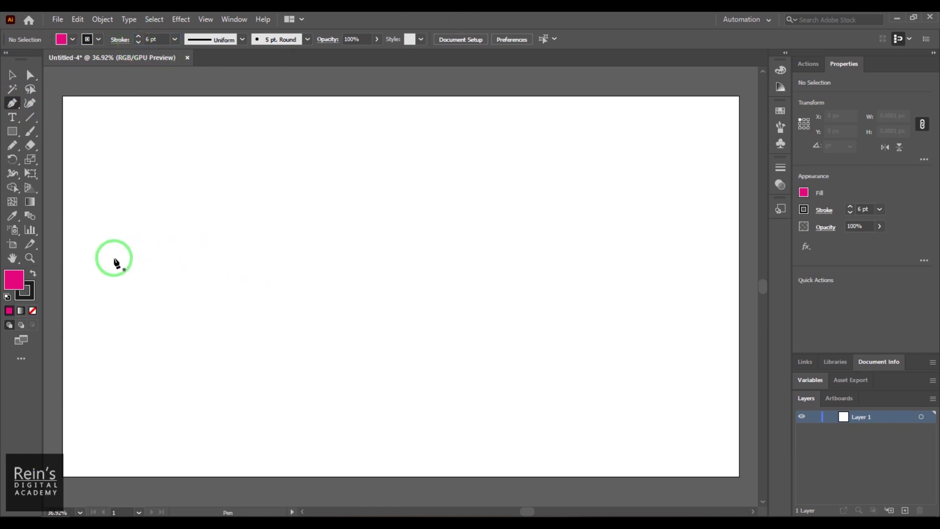
Draw an open wavy path about 707 px wide and 451 px high on the left half of the artboard.
{"action": "left_click_drag", "start_coordinate": [123, 341], "coordinate": [149, 223]}
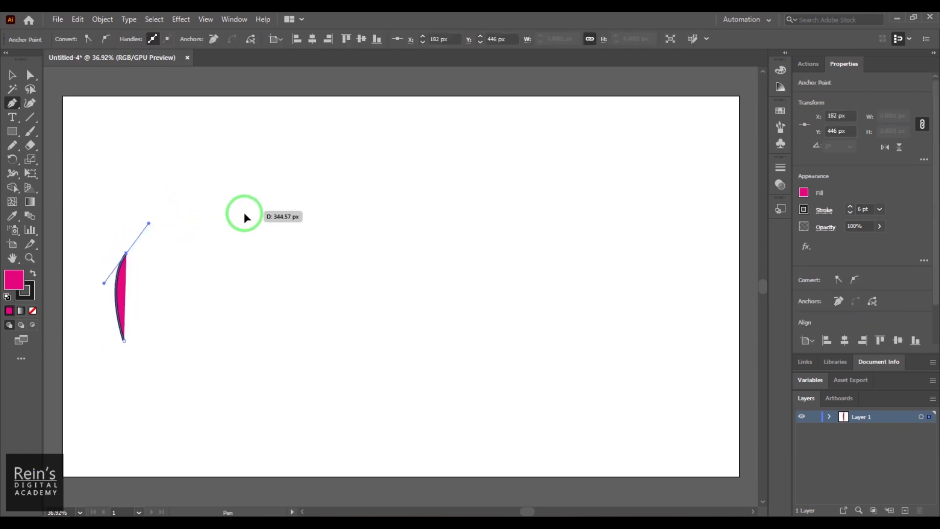
{"action": "left_click_drag", "start_coordinate": [240, 211], "coordinate": [281, 224]}
{"action": "left_click_drag", "start_coordinate": [334, 207], "coordinate": [365, 182]}
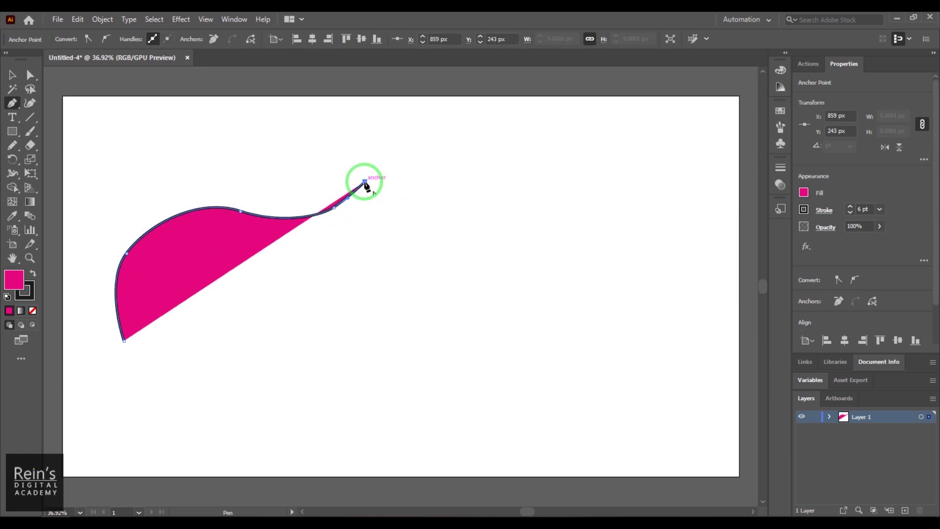
{"action": "key", "text": "Escape"}
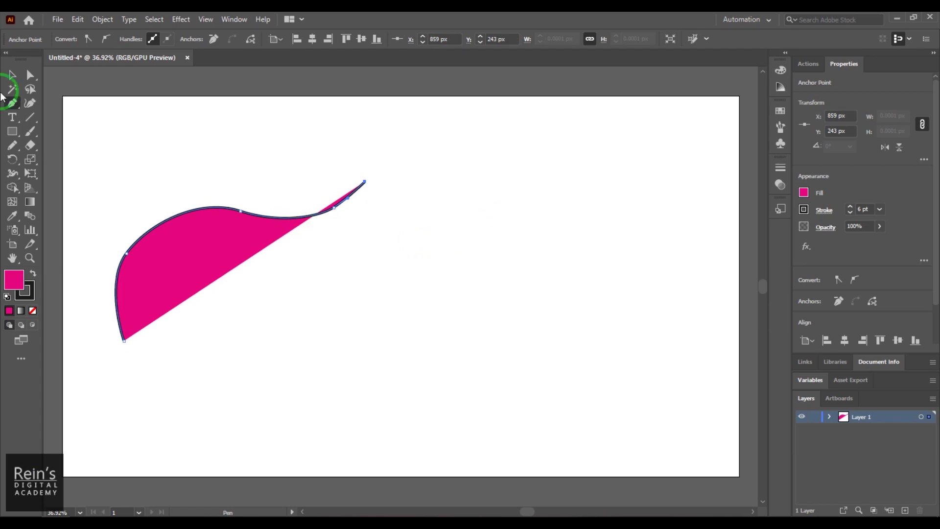
Draw a second, separate open wavy path about 690 px wide and 408 px high on the right half of the artboard.
{"action": "left_click", "coordinate": [11, 76]}
{"action": "left_click", "coordinate": [14, 101]}
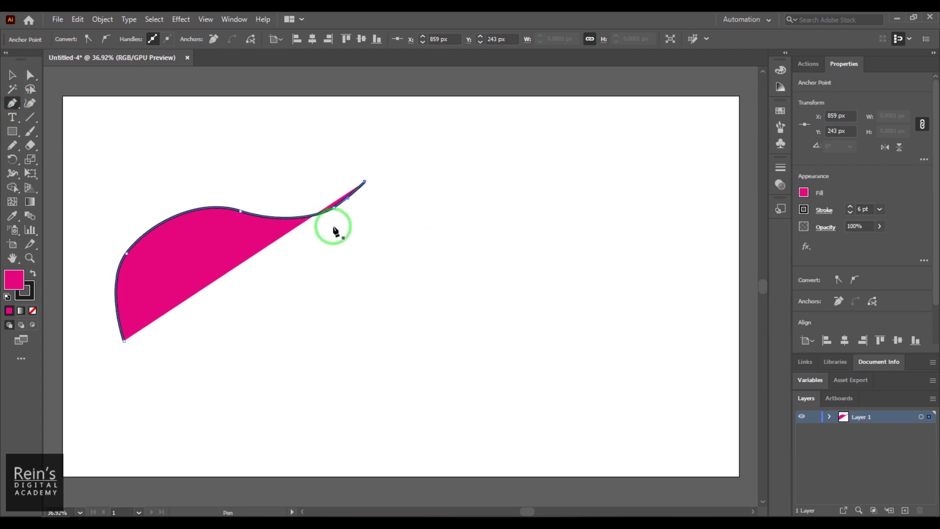
{"action": "left_click", "coordinate": [13, 105]}
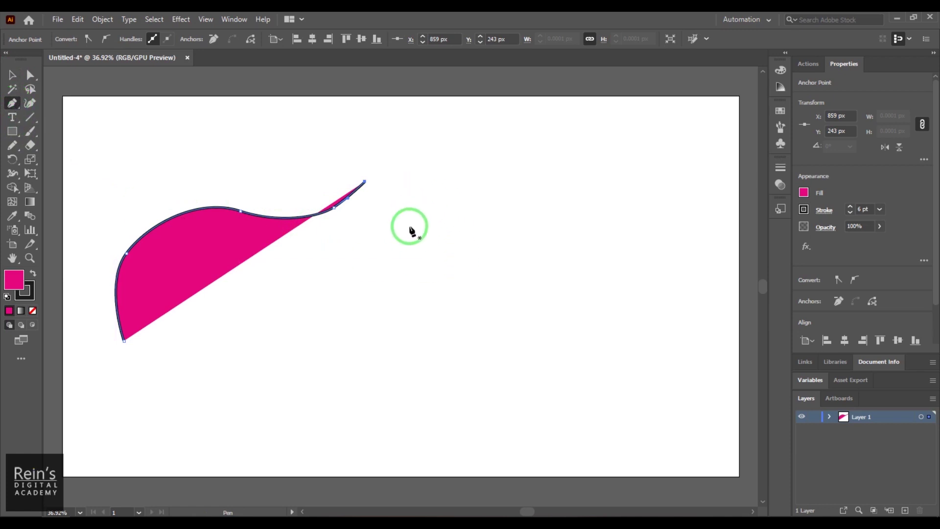
{"action": "left_click", "coordinate": [416, 182]}
{"action": "left_click_drag", "start_coordinate": [473, 222], "coordinate": [516, 192]}
{"action": "left_click_drag", "start_coordinate": [580, 264], "coordinate": [583, 328]}
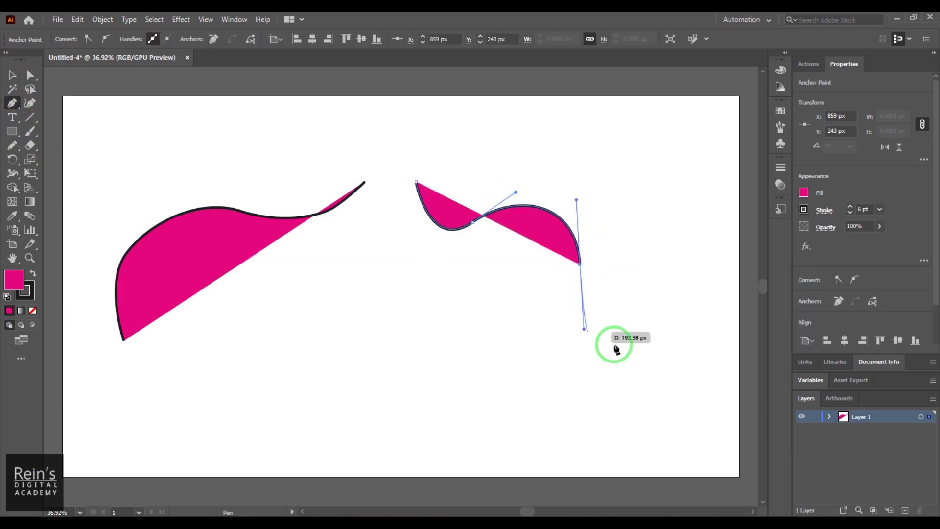
{"action": "left_click_drag", "start_coordinate": [659, 319], "coordinate": [679, 309]}
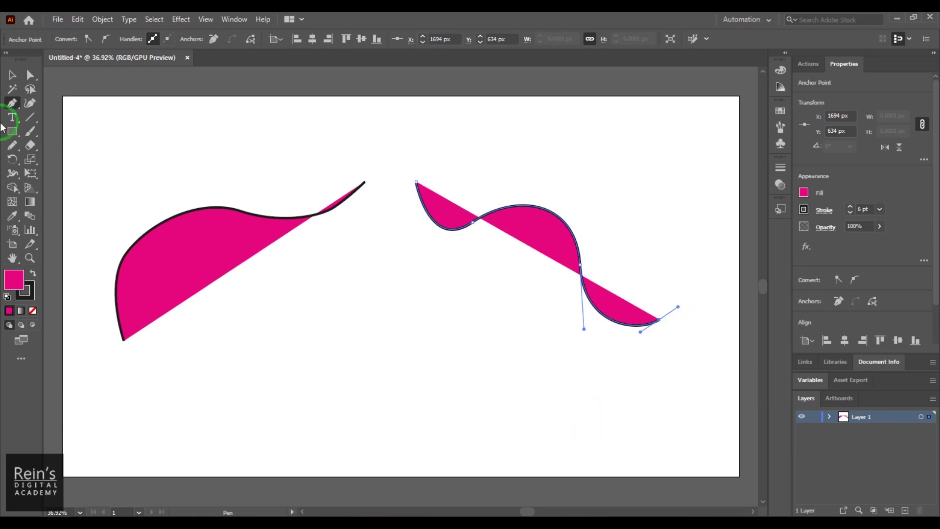
Select both open wavy paths and join them into a single path.
{"action": "left_click", "coordinate": [12, 74]}
{"action": "left_click_drag", "start_coordinate": [294, 178], "coordinate": [363, 299]}
{"action": "left_click_drag", "start_coordinate": [483, 184], "coordinate": [523, 283]}
{"action": "left_click", "coordinate": [312, 322]}
{"action": "left_click_drag", "start_coordinate": [266, 194], "coordinate": [298, 261]}
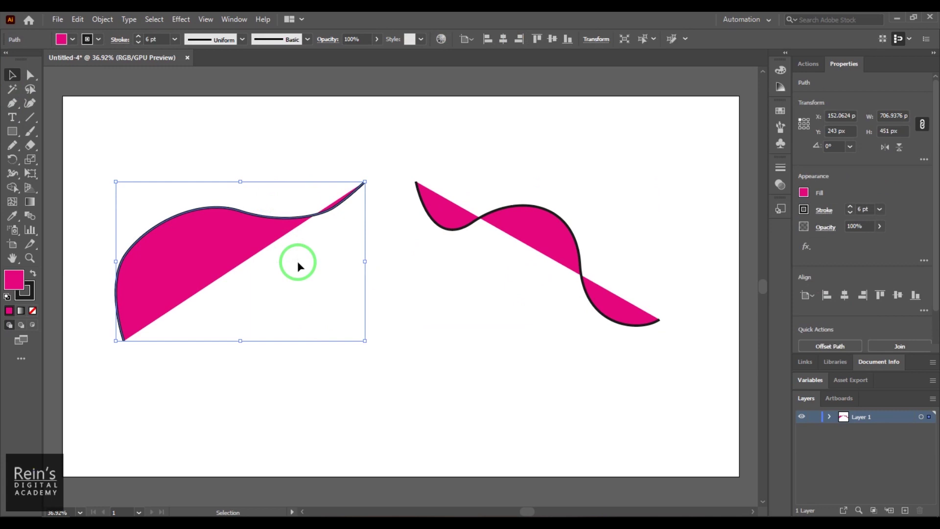
{"action": "left_click_drag", "start_coordinate": [528, 313], "coordinate": [527, 313]}
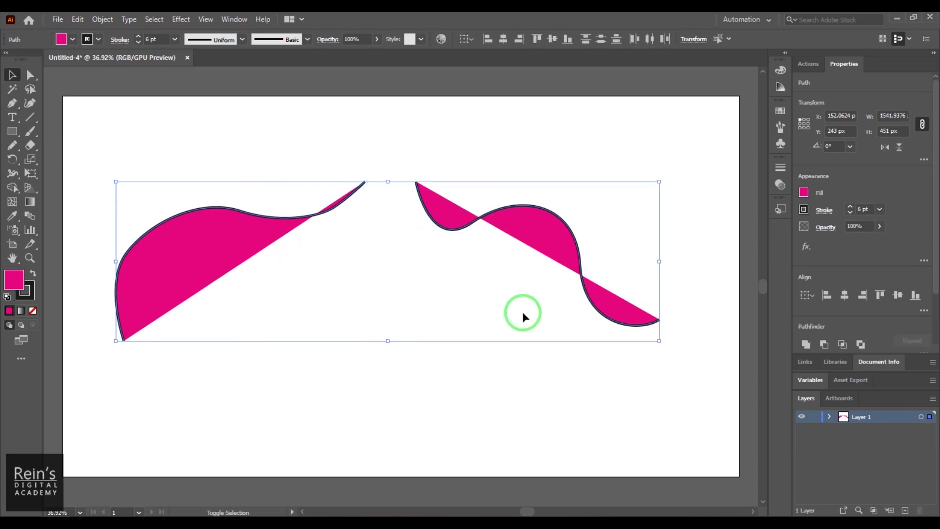
{"action": "left_click", "coordinate": [104, 20]}
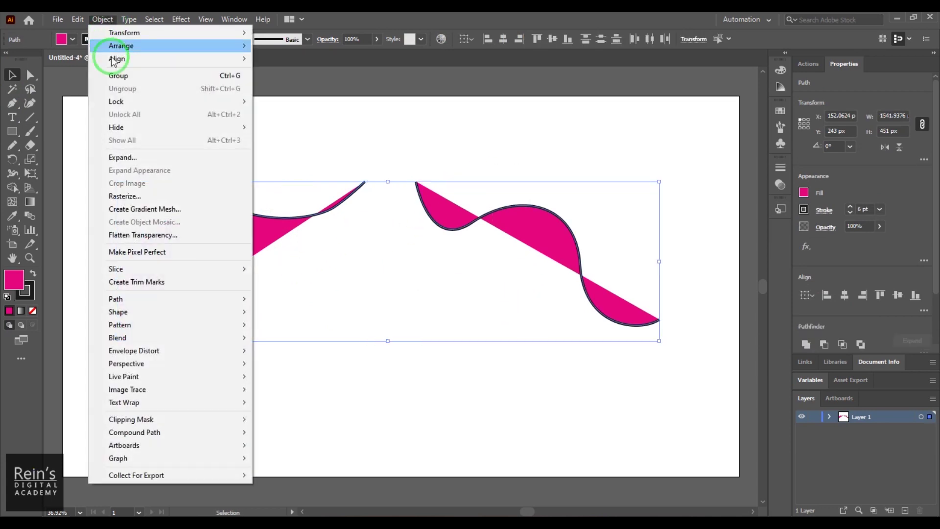
{"action": "mouse_move", "coordinate": [195, 301]}
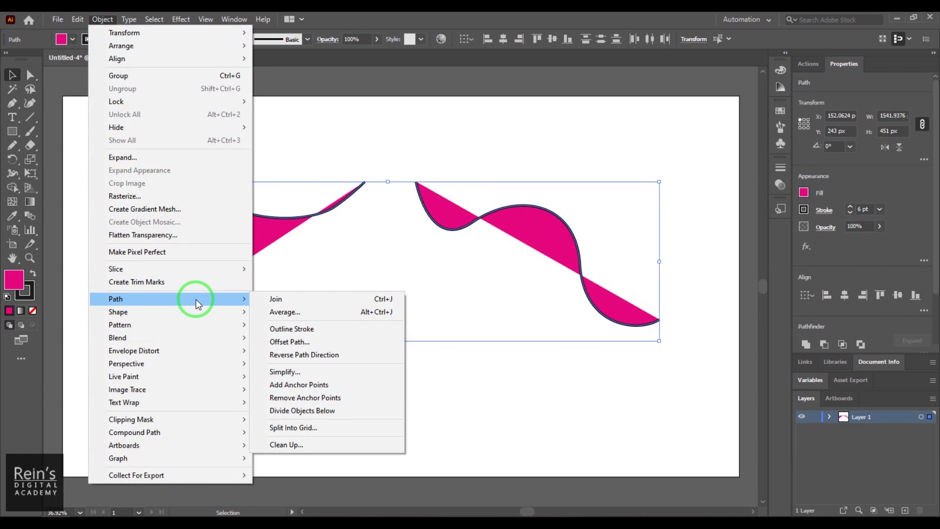
{"action": "left_click", "coordinate": [290, 299]}
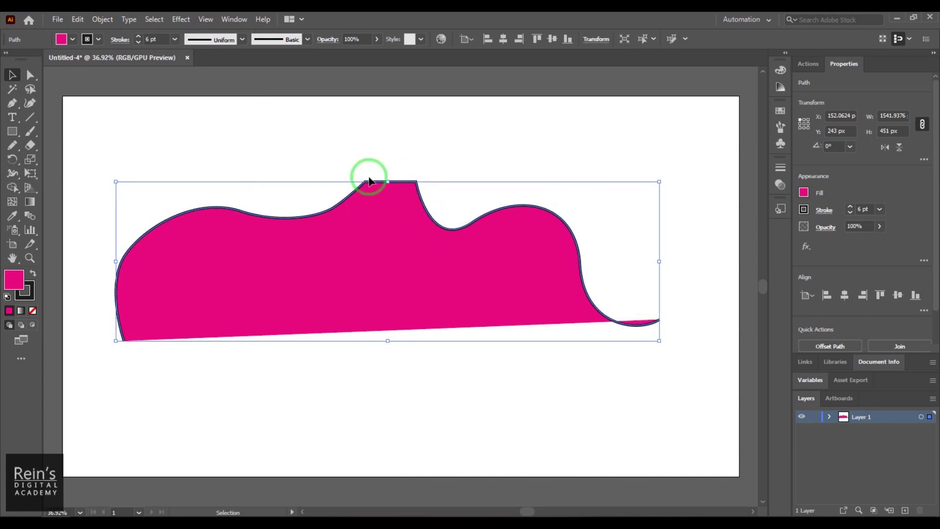
Undo the join of the two wavy paths.
{"action": "key", "text": "a"}
{"action": "left_click", "coordinate": [393, 191]}
{"action": "key", "text": "Delete"}
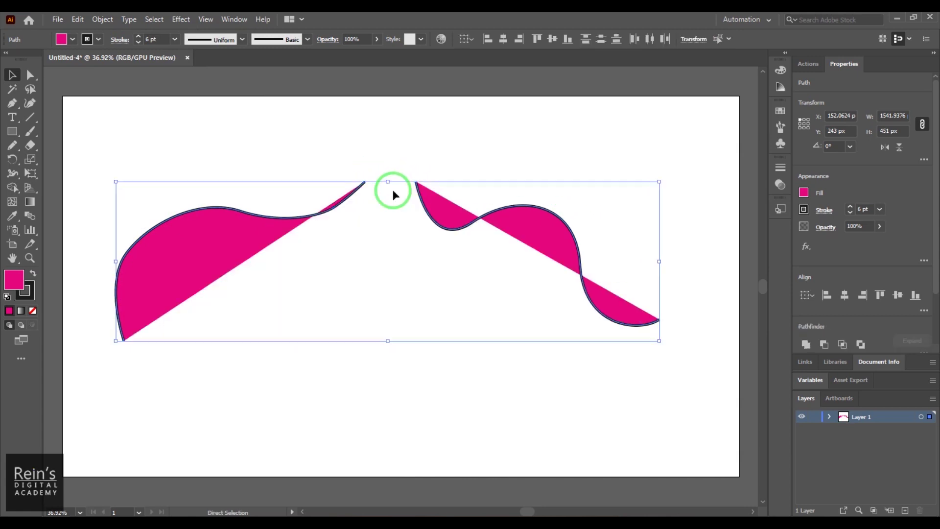
Examine the path commands available with the left path selected alone and with the right path selected alone.
{"action": "left_click", "coordinate": [319, 256]}
{"action": "left_click", "coordinate": [327, 276]}
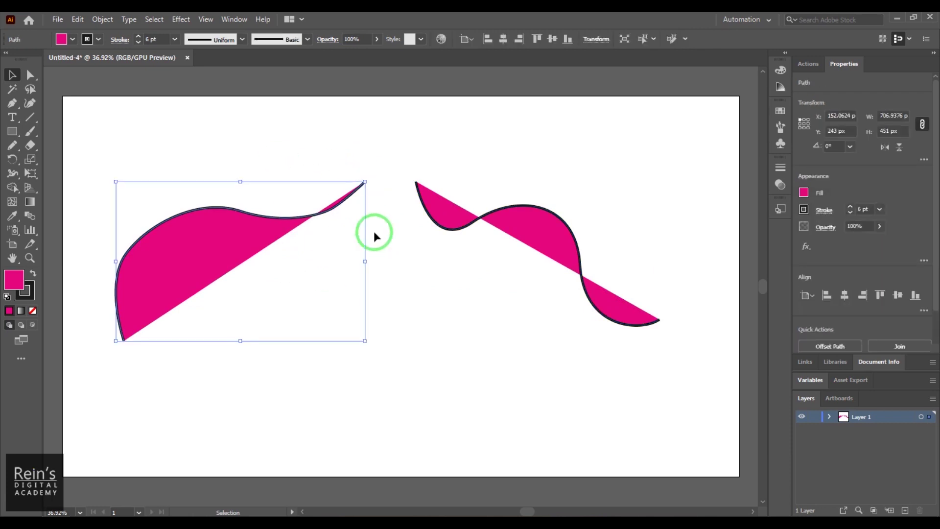
{"action": "left_click", "coordinate": [101, 19]}
{"action": "mouse_move", "coordinate": [160, 300]}
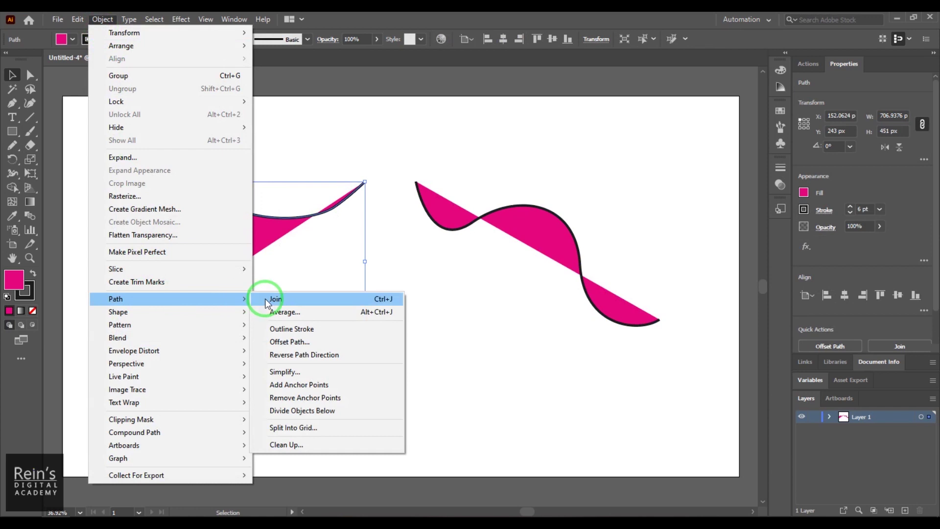
{"action": "left_click", "coordinate": [332, 358]}
{"action": "left_click", "coordinate": [520, 342]}
{"action": "left_click", "coordinate": [505, 208]}
{"action": "left_click", "coordinate": [101, 20]}
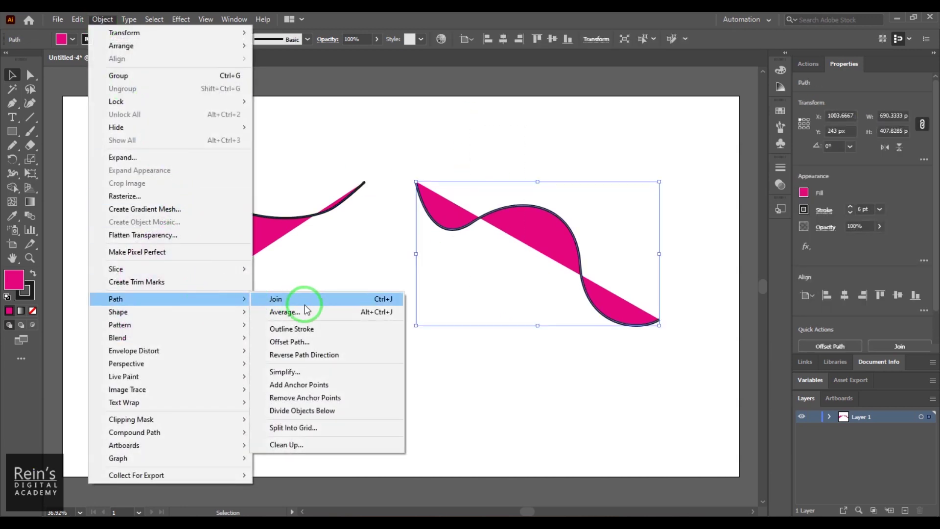
{"action": "left_click", "coordinate": [314, 353]}
{"action": "left_click", "coordinate": [315, 342]}
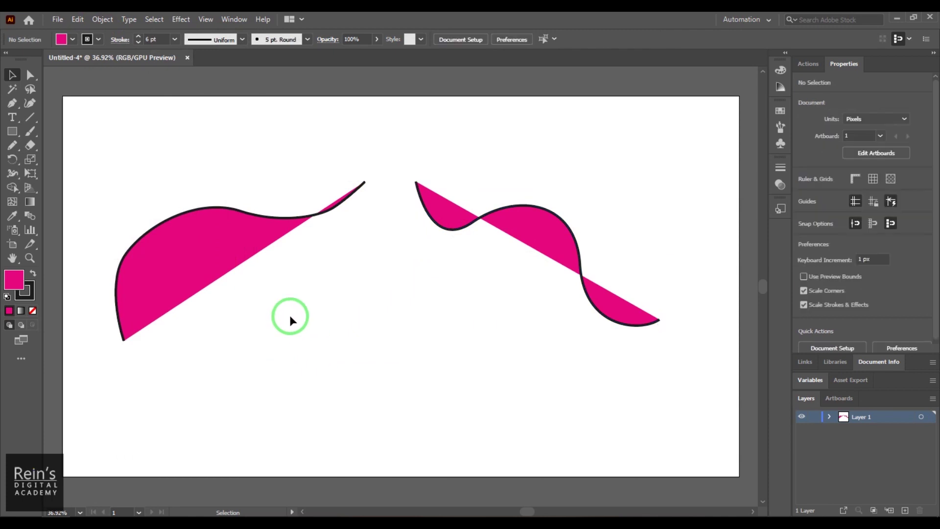
Join the left and right wavy paths together again, and undo that join.
{"action": "left_click", "coordinate": [283, 242]}
{"action": "left_click_drag", "start_coordinate": [484, 239], "coordinate": [484, 238]}
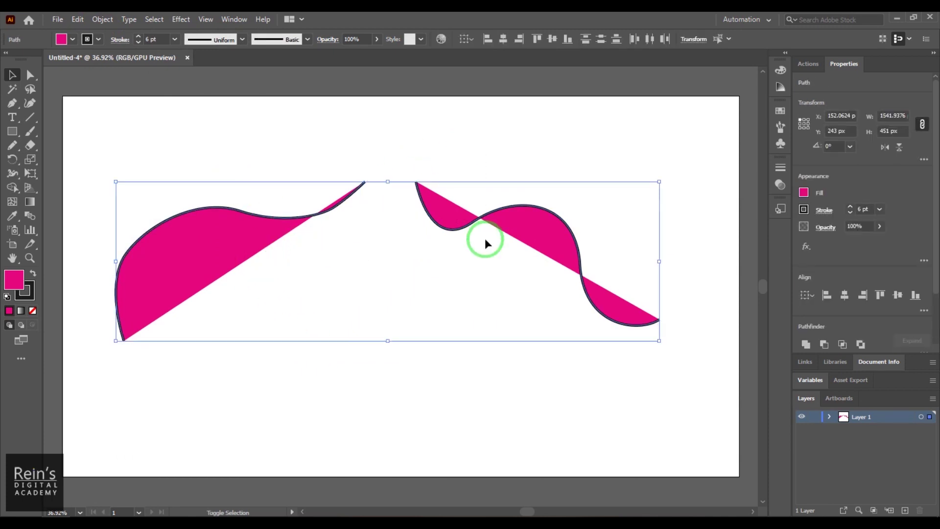
{"action": "left_click", "coordinate": [101, 21]}
{"action": "left_click", "coordinate": [181, 299]}
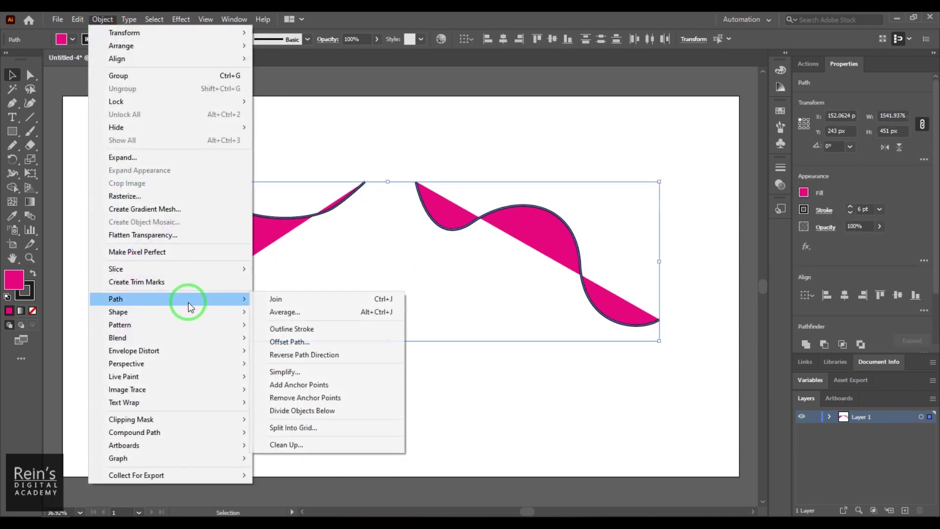
{"action": "left_click", "coordinate": [306, 304]}
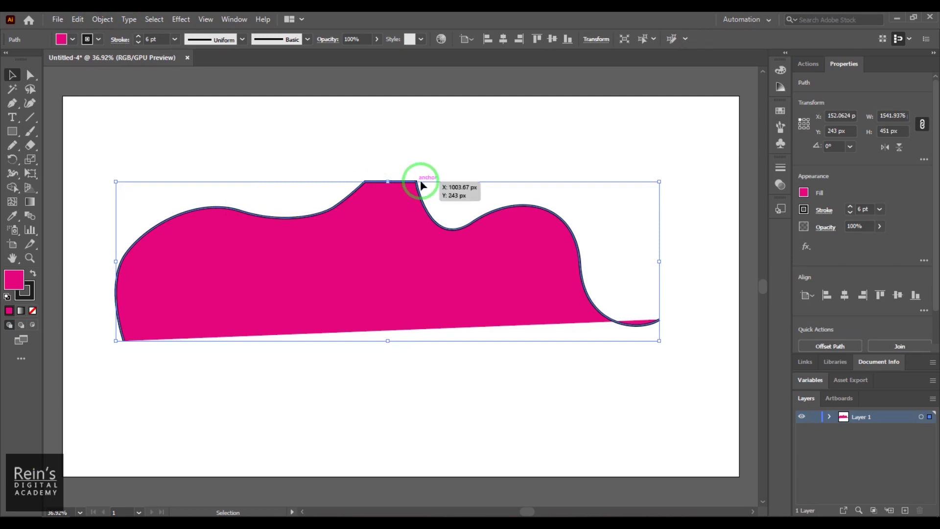
{"action": "left_click", "coordinate": [401, 198]}
{"action": "key", "text": "Delete"}
Move the second path to the lower left of the artboard at about X 424, Y 632 px, and the first path to the upper right.
{"action": "left_click", "coordinate": [483, 240]}
{"action": "left_click", "coordinate": [507, 266]}
{"action": "left_click_drag", "start_coordinate": [507, 267], "coordinate": [355, 374]}
{"action": "left_click_drag", "start_coordinate": [202, 222], "coordinate": [484, 198]}
{"action": "left_click_drag", "start_coordinate": [426, 343], "coordinate": [361, 383]}
{"action": "left_click", "coordinate": [518, 325]}
Select both repositioned paths and join them at their nearest endpoints.
{"action": "left_click", "coordinate": [319, 373]}
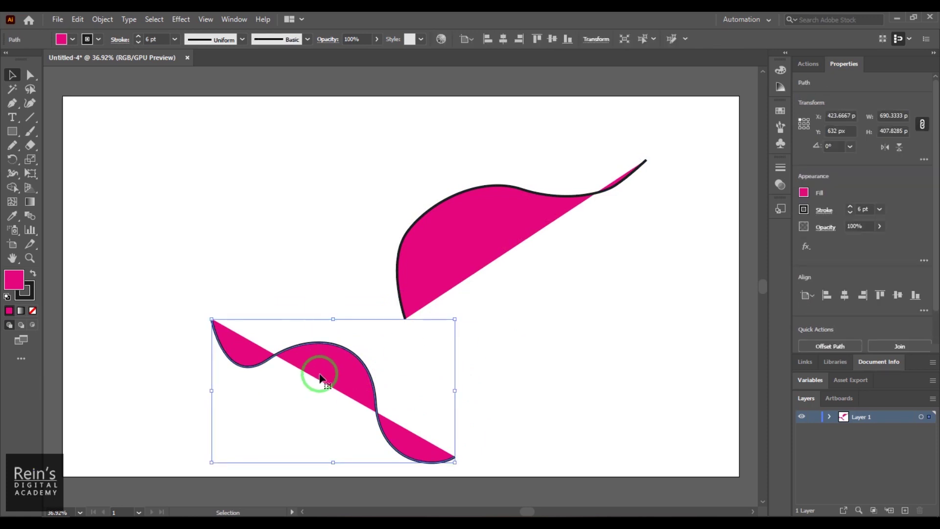
{"action": "left_click", "coordinate": [454, 283], "text": "shift"}
{"action": "left_click", "coordinate": [102, 19]}
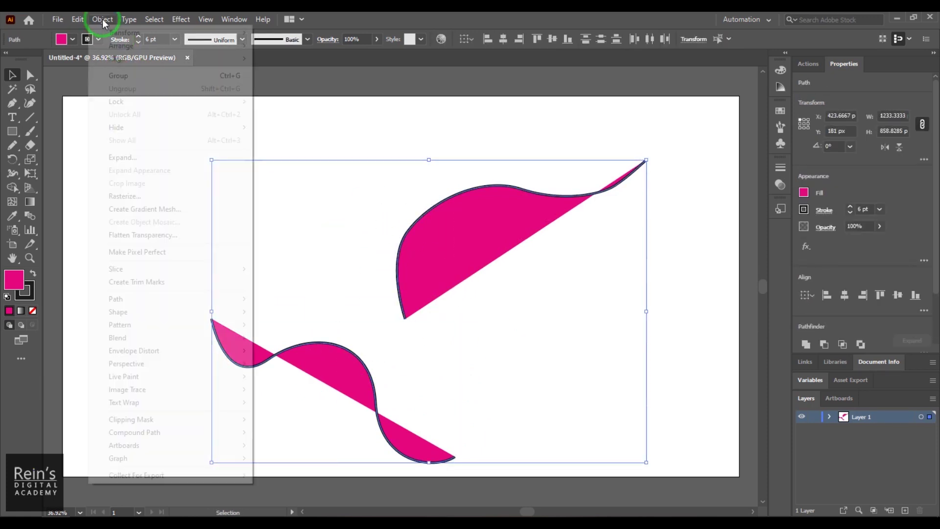
{"action": "mouse_move", "coordinate": [248, 301]}
{"action": "left_click", "coordinate": [310, 300]}
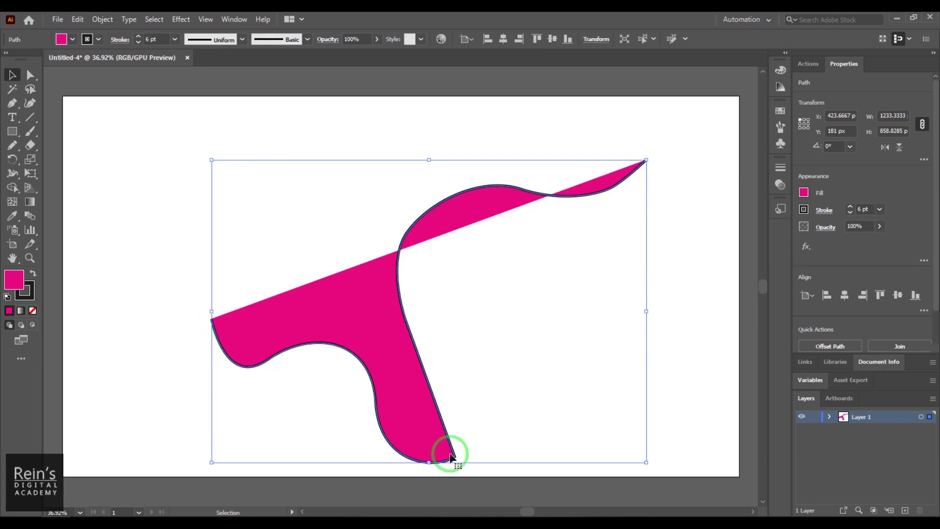
Undo the join of the repositioned paths.
{"action": "key", "text": "a"}
{"action": "key", "text": "Delete"}
{"action": "key", "text": "v"}
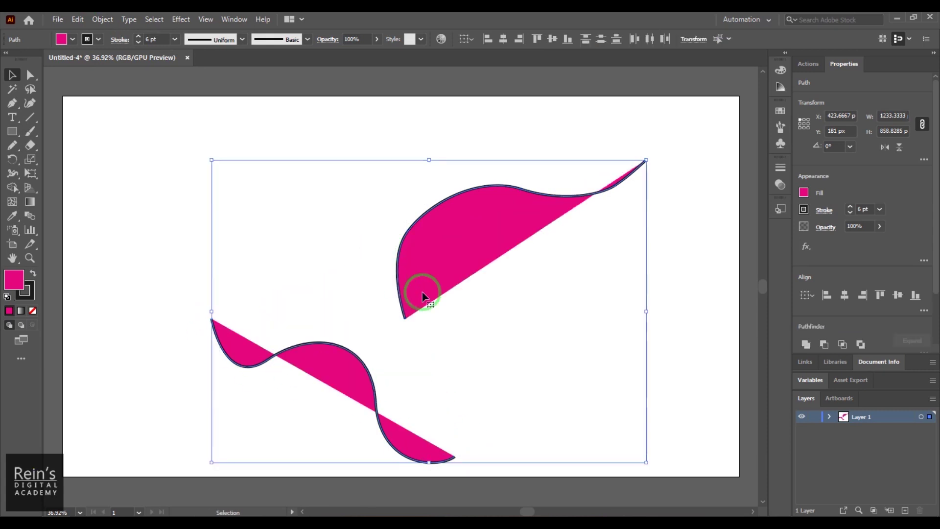
Move the lower wavy path up and left to about X 239 px, Y 559 px, and deselect it.
{"action": "left_click", "coordinate": [337, 395]}
{"action": "left_click_drag", "start_coordinate": [358, 363], "coordinate": [267, 327]}
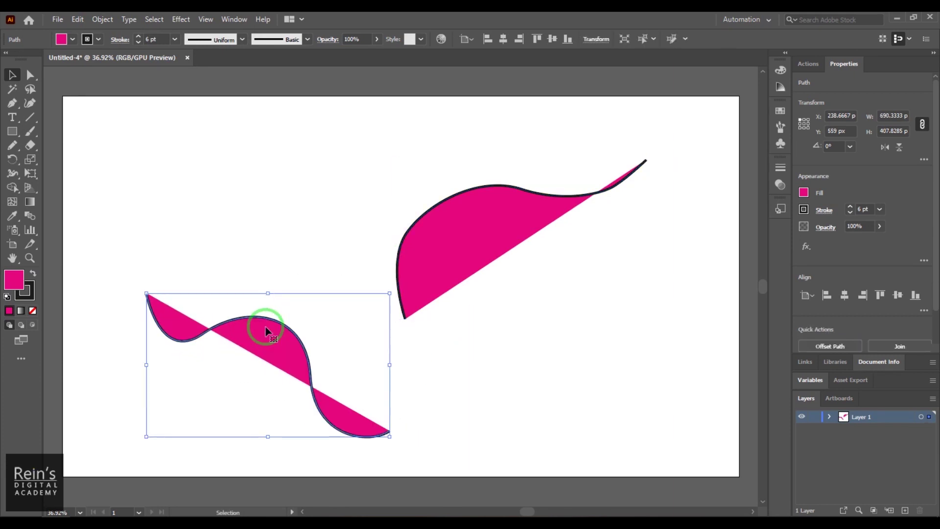
{"action": "left_click", "coordinate": [497, 375]}
Select the lower and upper wavy paths together and join them into one path.
{"action": "left_click", "coordinate": [294, 378]}
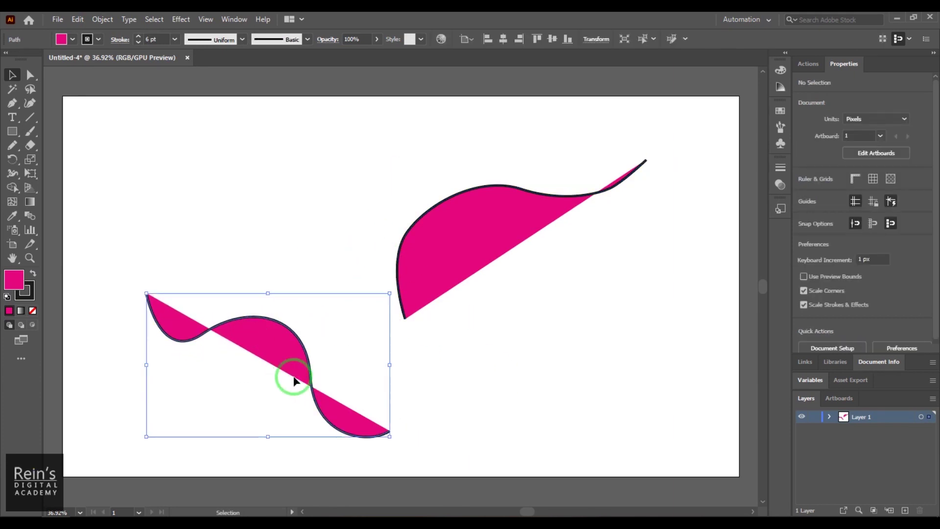
{"action": "left_click", "coordinate": [447, 267], "text": "shift"}
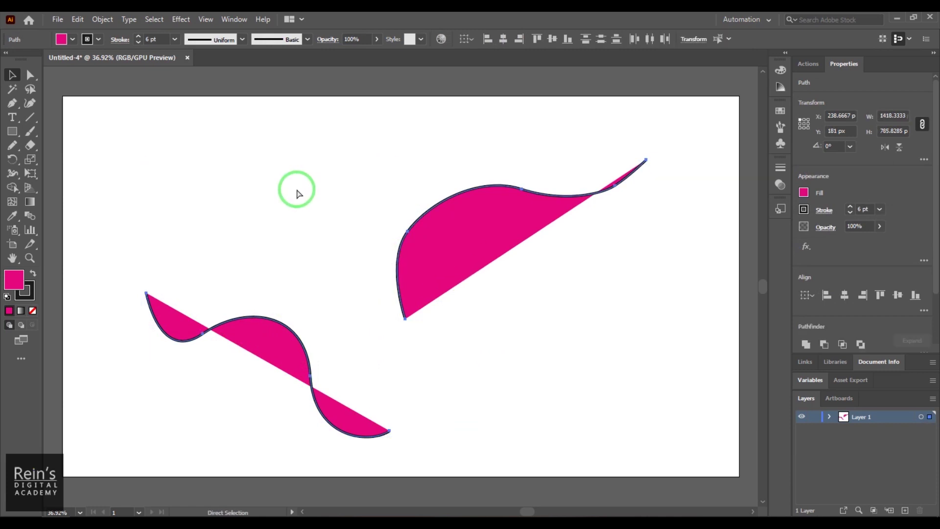
{"action": "key", "text": "ctrl+j"}
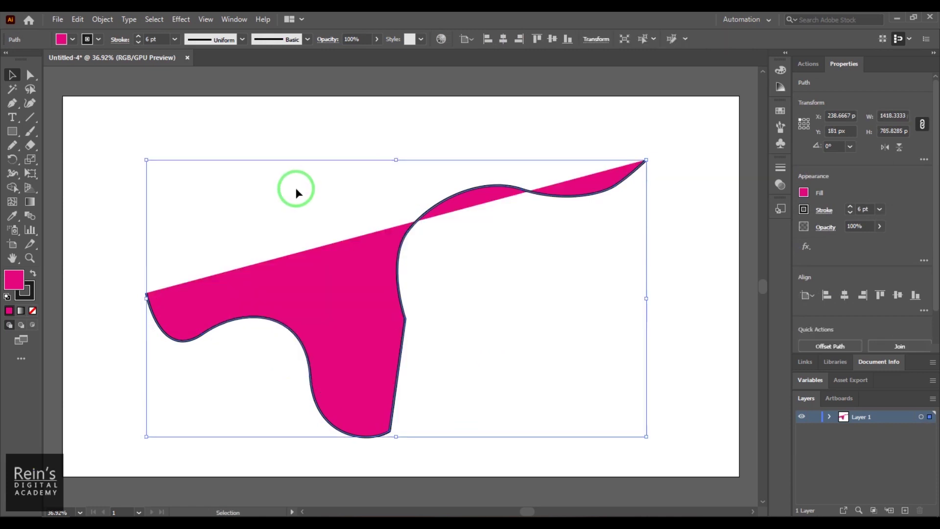
Join the two end points of the magenta-filled path with a straight segment to close it.
{"action": "left_click", "coordinate": [102, 20]}
{"action": "mouse_move", "coordinate": [200, 301]}
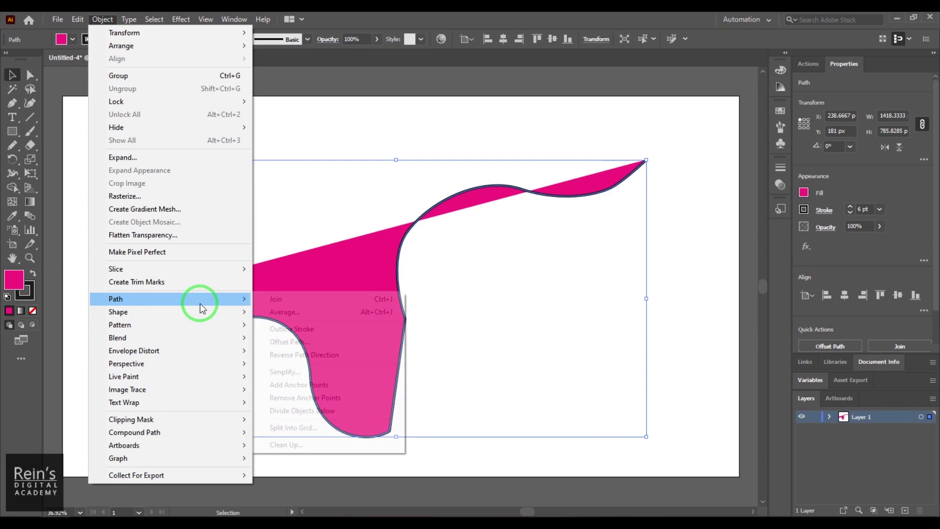
{"action": "left_click", "coordinate": [337, 302]}
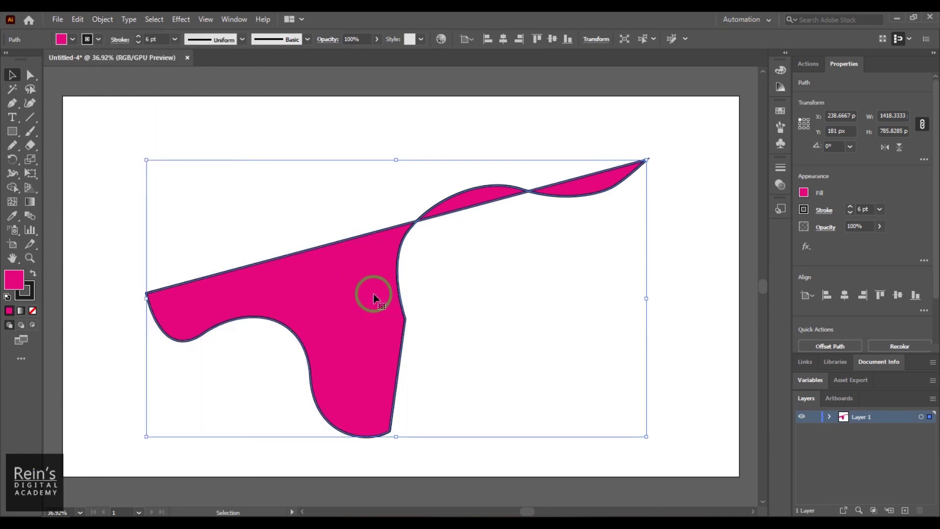
{"action": "left_click", "coordinate": [490, 283]}
{"action": "left_click_drag", "start_coordinate": [399, 185], "coordinate": [507, 298]}
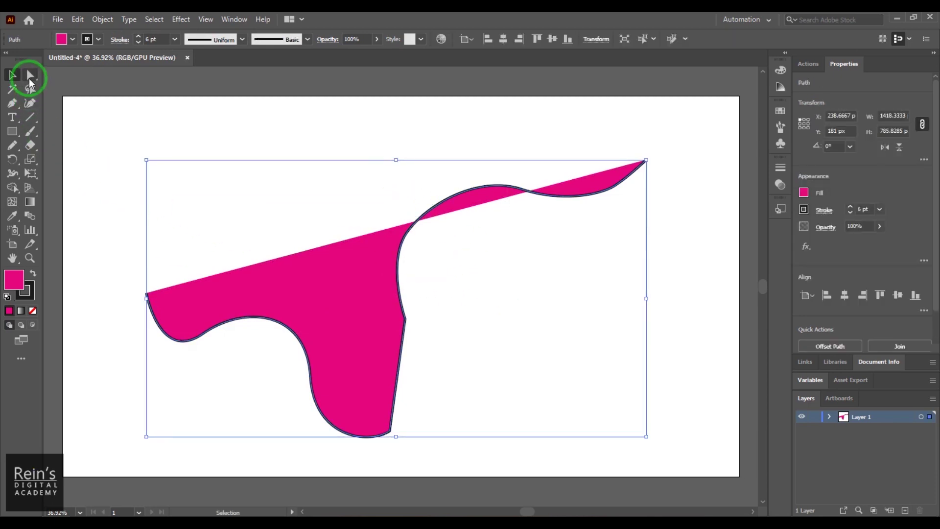
Reshape the upper wavy curve by moving two of its anchor points down and right, and reselect the whole path.
{"action": "left_click", "coordinate": [29, 76]}
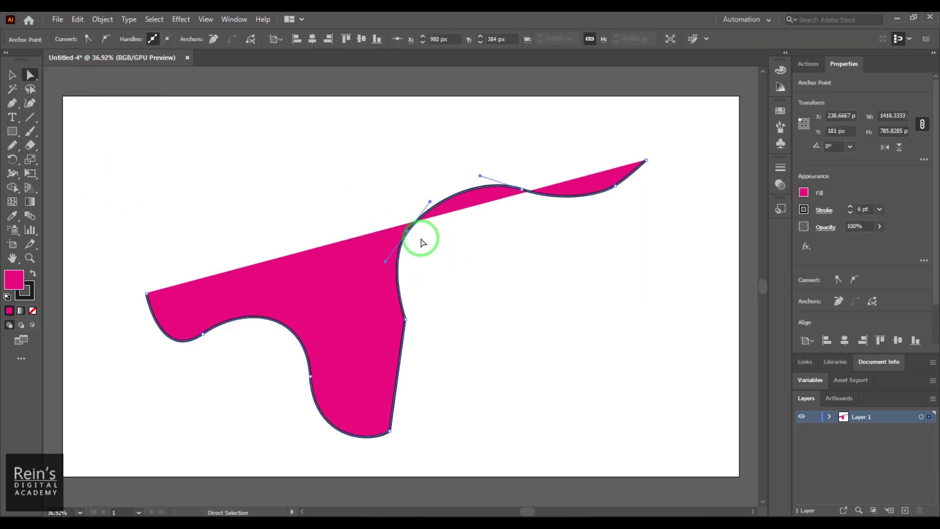
{"action": "left_click_drag", "start_coordinate": [409, 231], "coordinate": [498, 317]}
{"action": "left_click_drag", "start_coordinate": [525, 191], "coordinate": [586, 301]}
{"action": "left_click", "coordinate": [12, 75]}
{"action": "left_click", "coordinate": [395, 191]}
{"action": "left_click", "coordinate": [441, 265]}
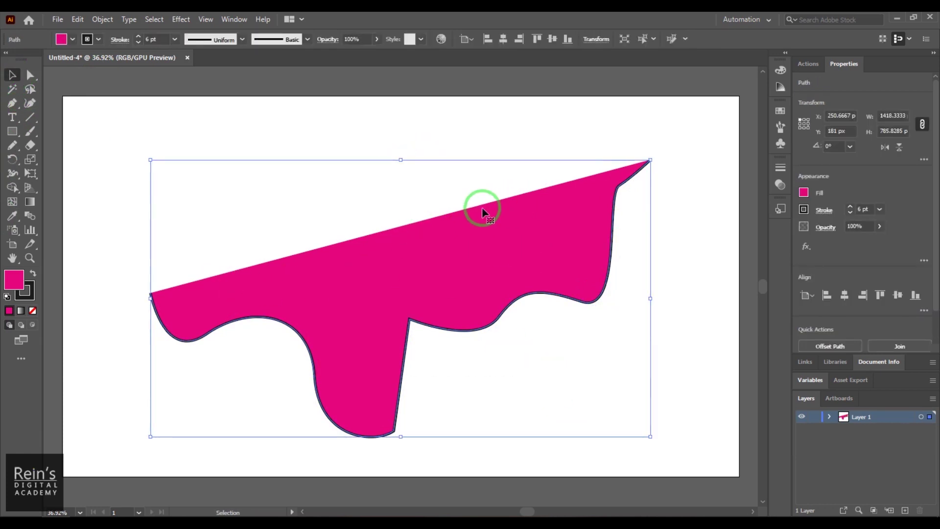
Set the wavy path's fill to None and reselect the path.
{"action": "left_click", "coordinate": [73, 39]}
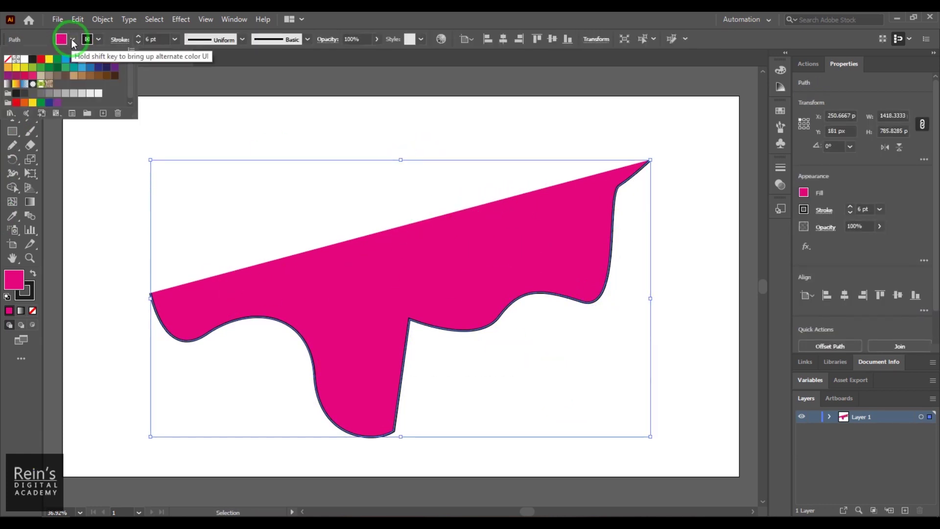
{"action": "left_click", "coordinate": [7, 59]}
{"action": "left_click_drag", "start_coordinate": [547, 254], "coordinate": [627, 346]}
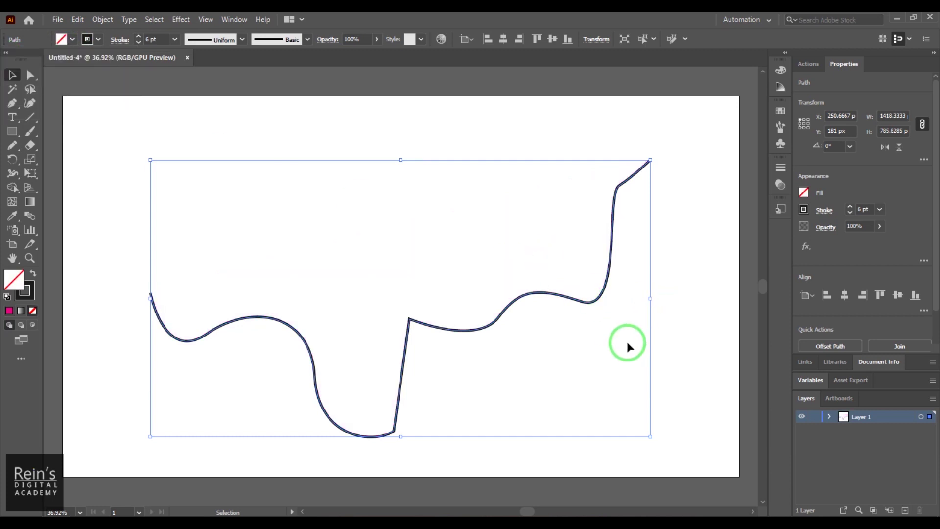
{"action": "left_click", "coordinate": [687, 313]}
{"action": "left_click_drag", "start_coordinate": [560, 258], "coordinate": [625, 345]}
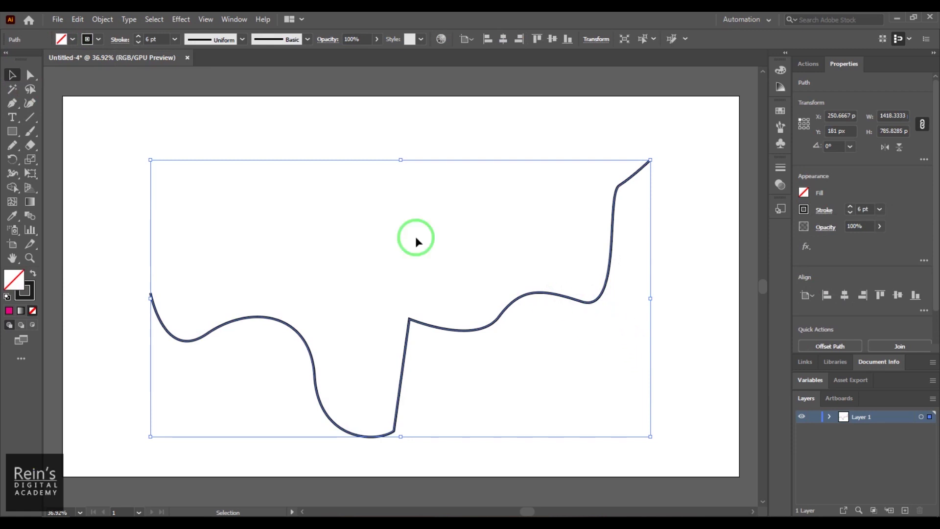
Join the unfilled path's open end points to close it.
{"action": "left_click", "coordinate": [103, 19]}
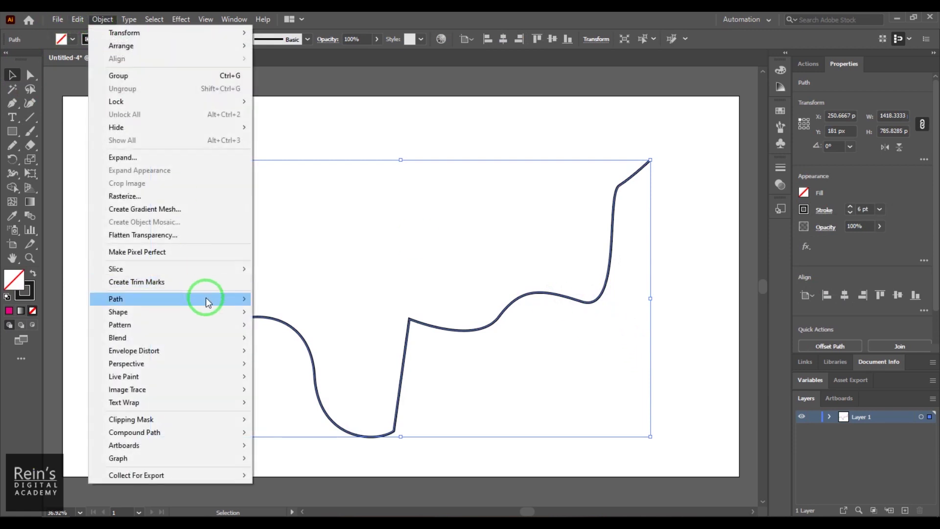
{"action": "mouse_move", "coordinate": [206, 298]}
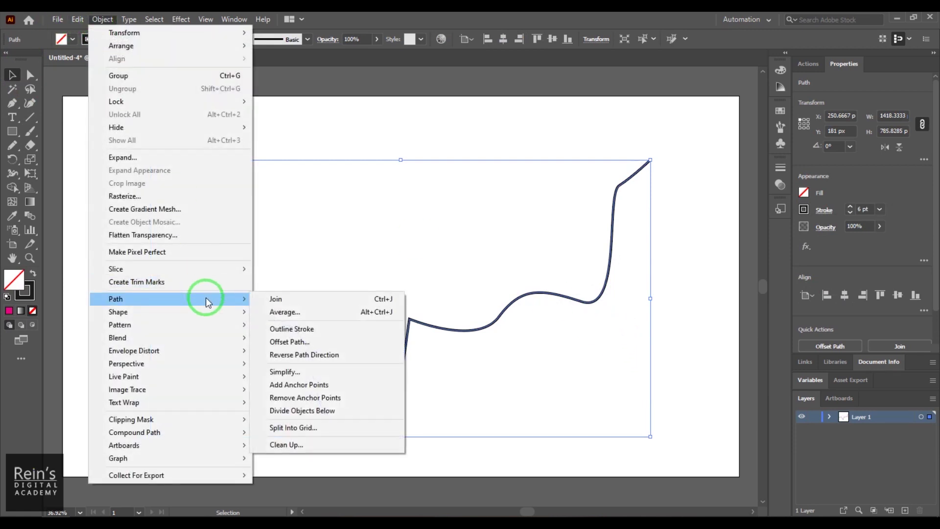
{"action": "left_click", "coordinate": [309, 302]}
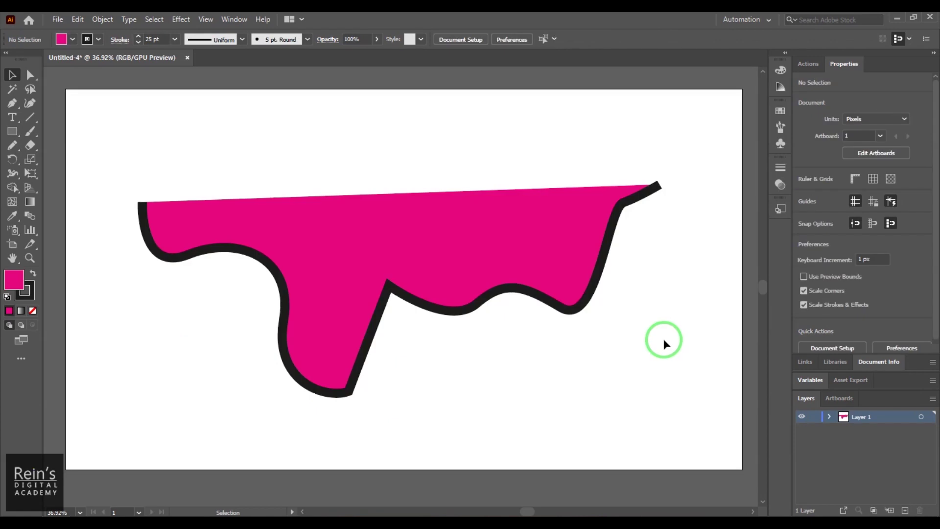
Select the path with the 25 pt stroke and average its anchor points along the Horizontal axis.
{"action": "left_click_drag", "start_coordinate": [421, 138], "coordinate": [525, 346]}
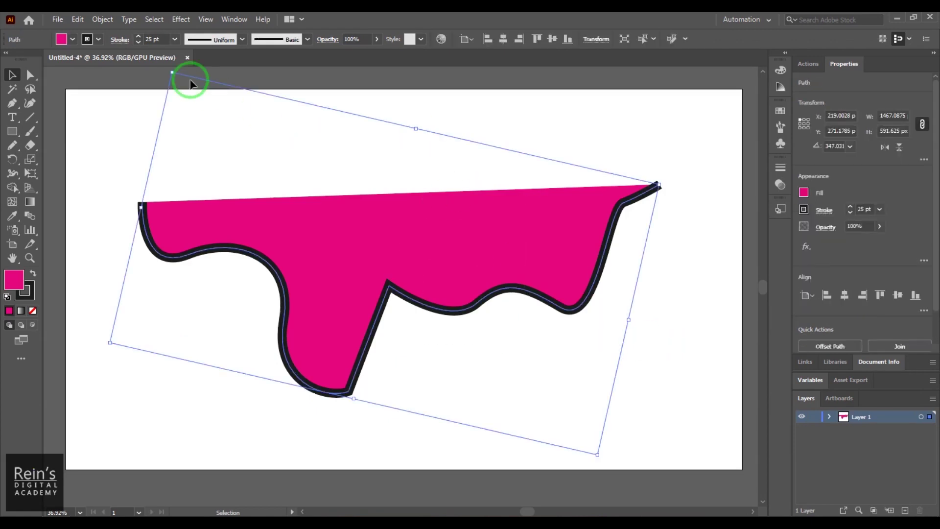
{"action": "left_click", "coordinate": [92, 20]}
{"action": "mouse_move", "coordinate": [247, 299]}
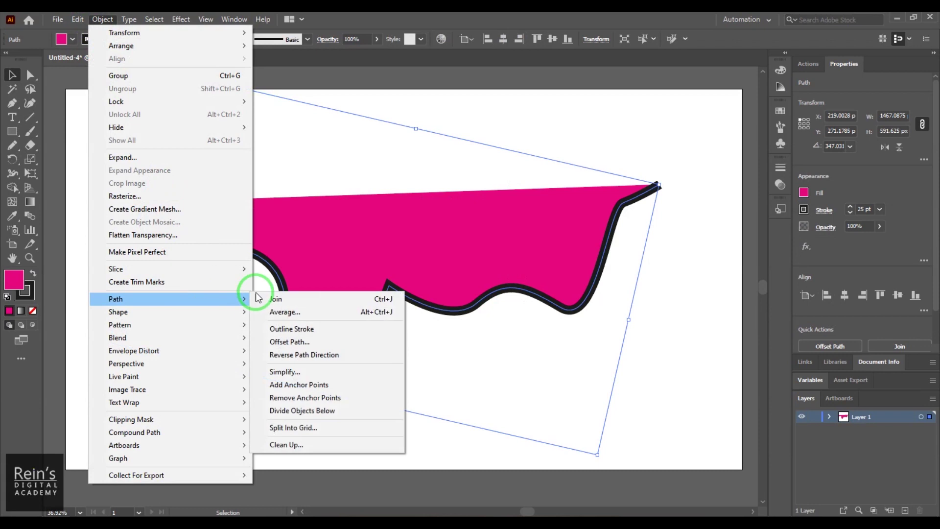
{"action": "left_click", "coordinate": [299, 321]}
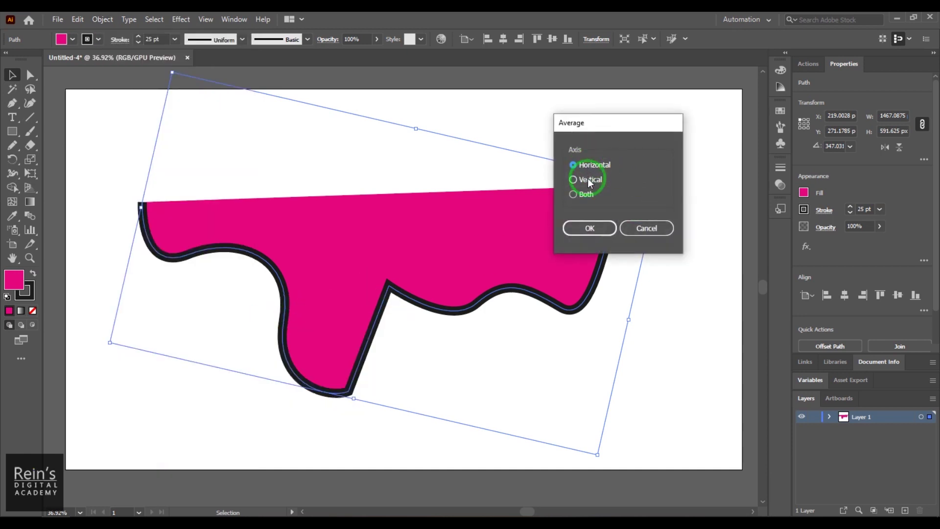
{"action": "left_click", "coordinate": [587, 194]}
{"action": "left_click_drag", "start_coordinate": [624, 125], "coordinate": [711, 117]}
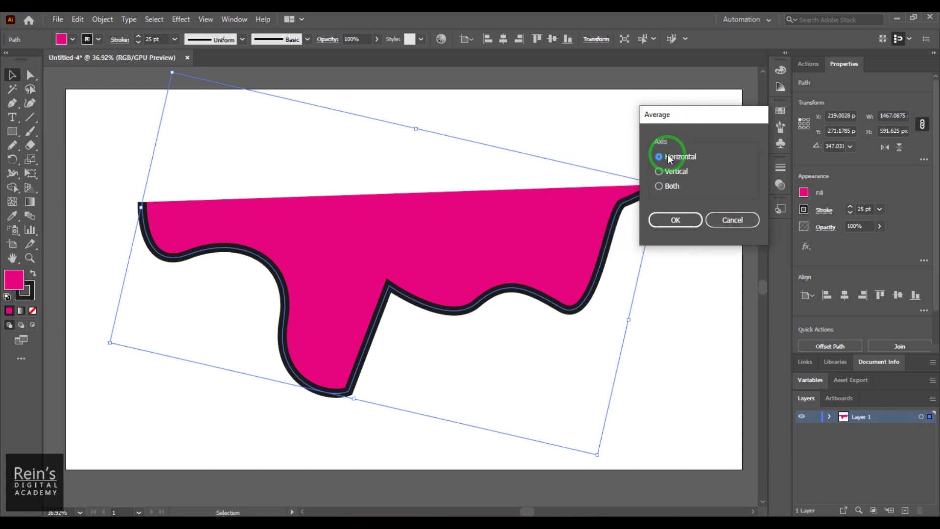
{"action": "left_click", "coordinate": [679, 222]}
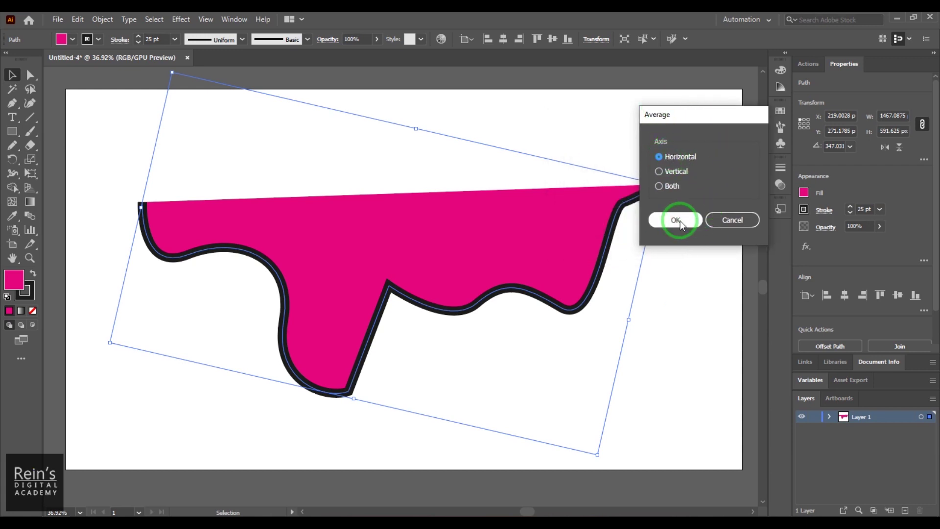
{"action": "mouse_move", "coordinate": [679, 223]}
{"action": "left_mouse_down"}
{"action": "mouse_move", "coordinate": [174, 256]}
{"action": "mouse_move", "coordinate": [135, 227]}
{"action": "mouse_move", "coordinate": [275, 260]}
{"action": "mouse_move", "coordinate": [353, 302]}
{"action": "mouse_move", "coordinate": [592, 254]}
{"action": "left_mouse_up"}
{"action": "left_click_drag", "start_coordinate": [688, 129], "coordinate": [755, 114]}
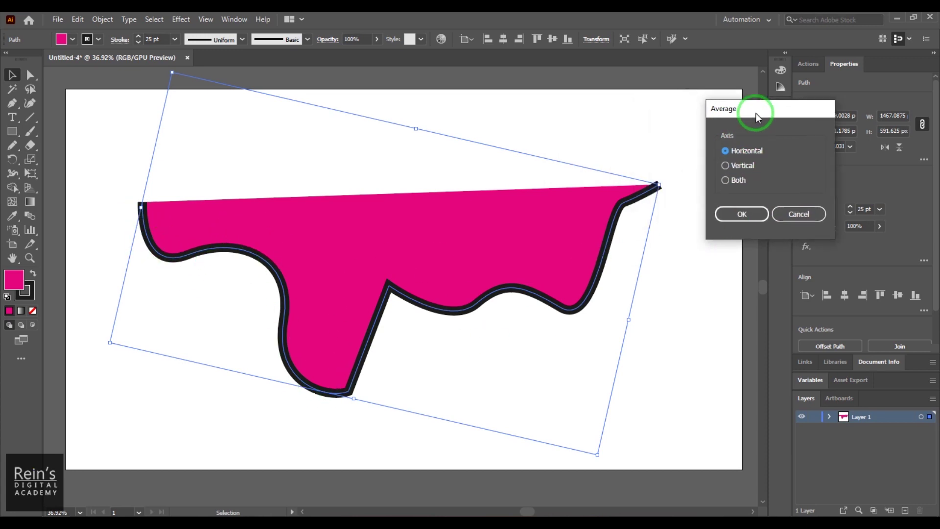
{"action": "left_click", "coordinate": [741, 214]}
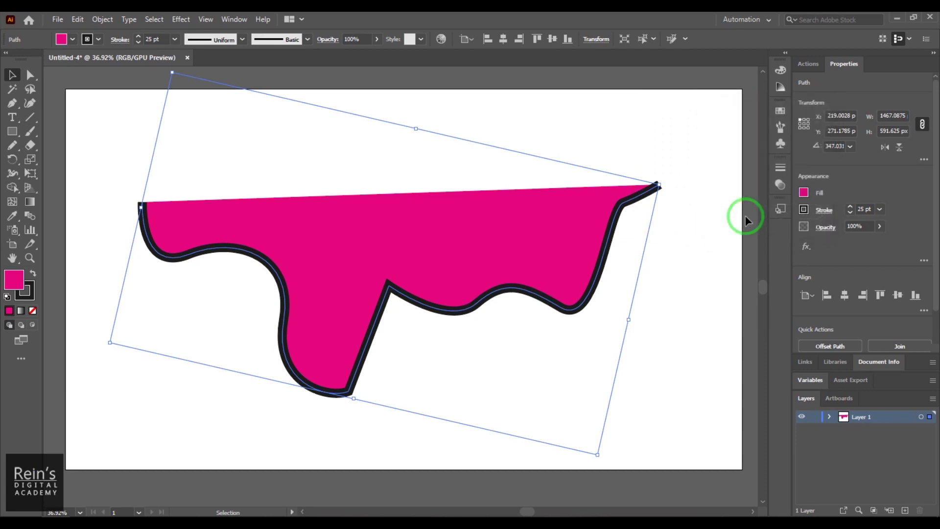
Select an anchor point near the start of the flattened path to inspect it, and undo the horizontal averaging.
{"action": "left_click", "coordinate": [30, 74]}
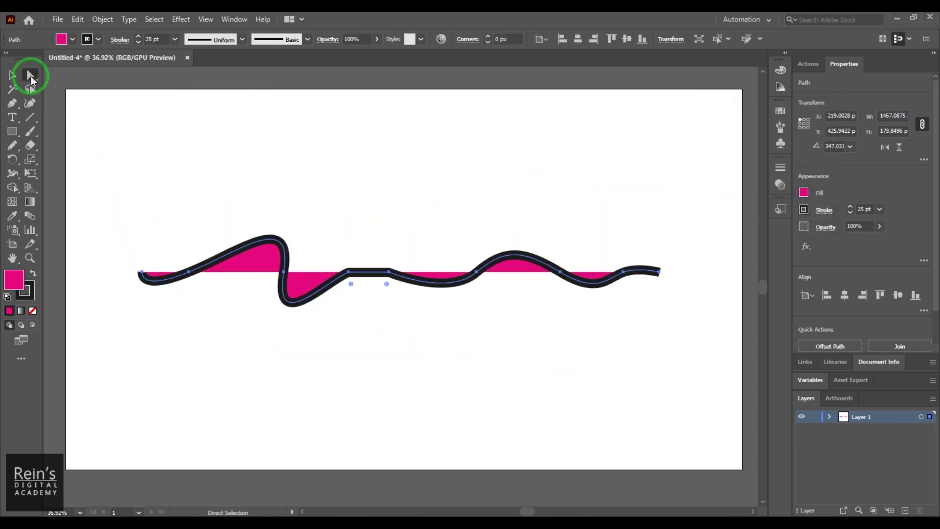
{"action": "left_click_drag", "start_coordinate": [150, 294], "coordinate": [173, 278]}
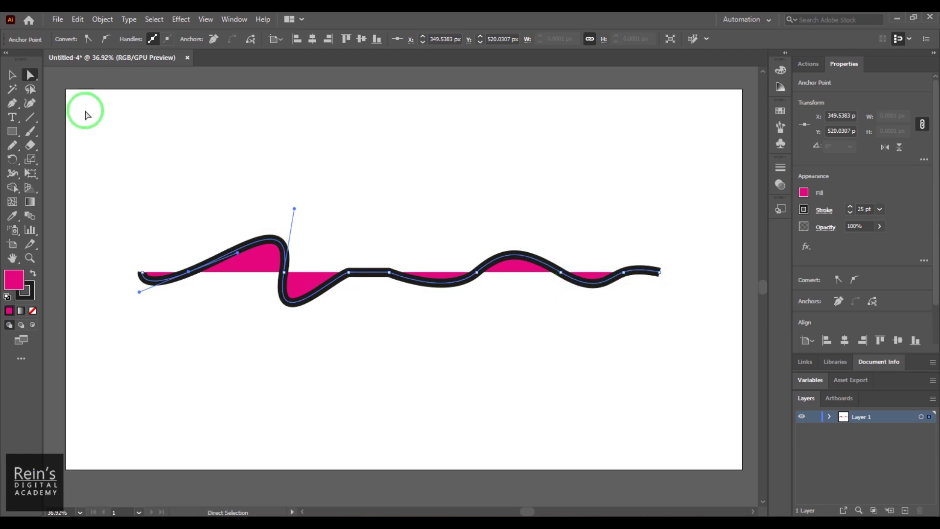
{"action": "left_click", "coordinate": [13, 74]}
{"action": "key", "text": "ctrl+z"}
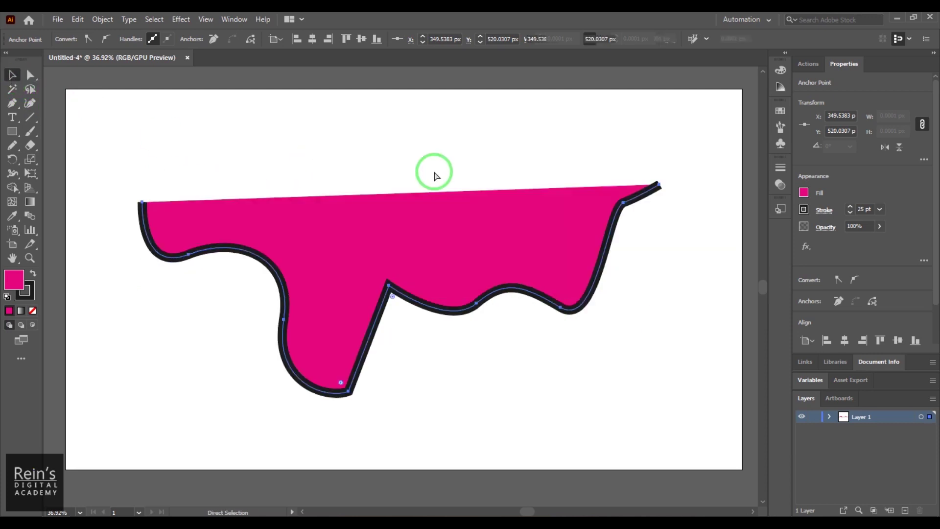
Average the path's anchor points along the Vertical axis, and undo the averaging.
{"action": "left_click", "coordinate": [98, 20]}
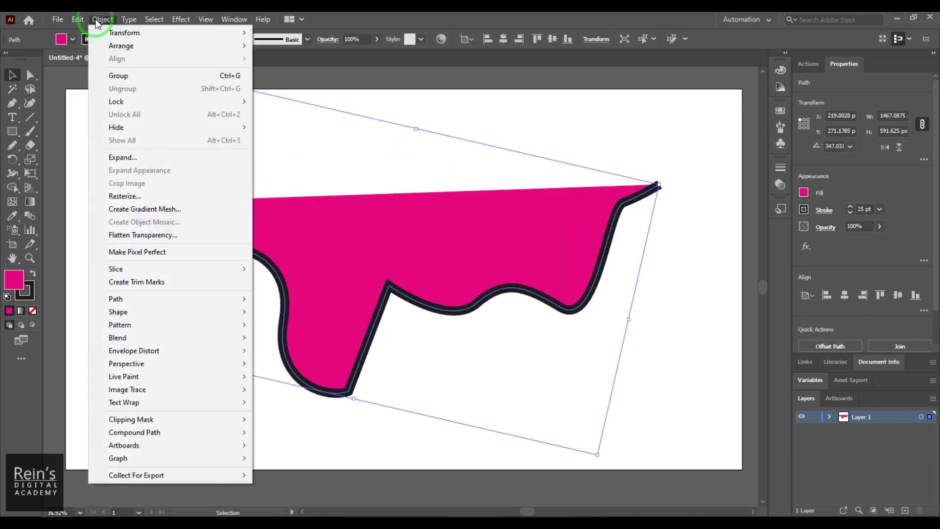
{"action": "mouse_move", "coordinate": [208, 300]}
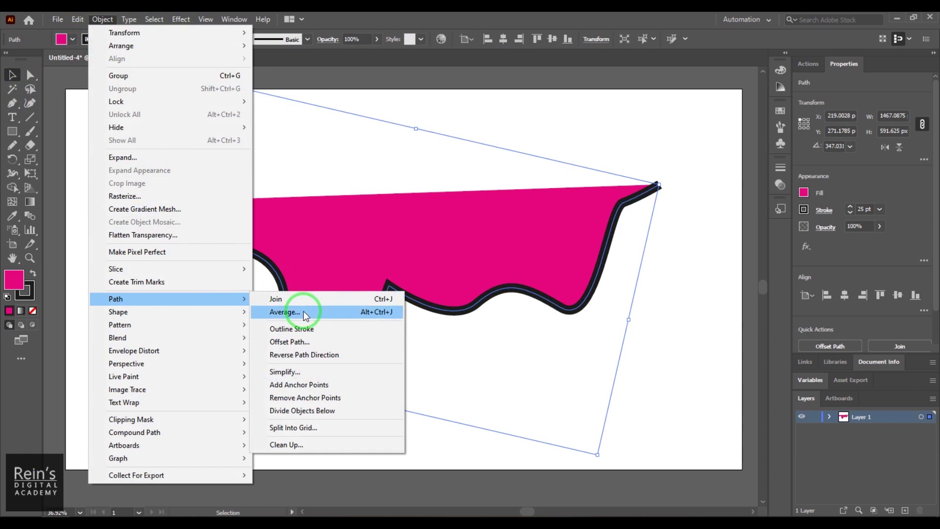
{"action": "left_click", "coordinate": [285, 312]}
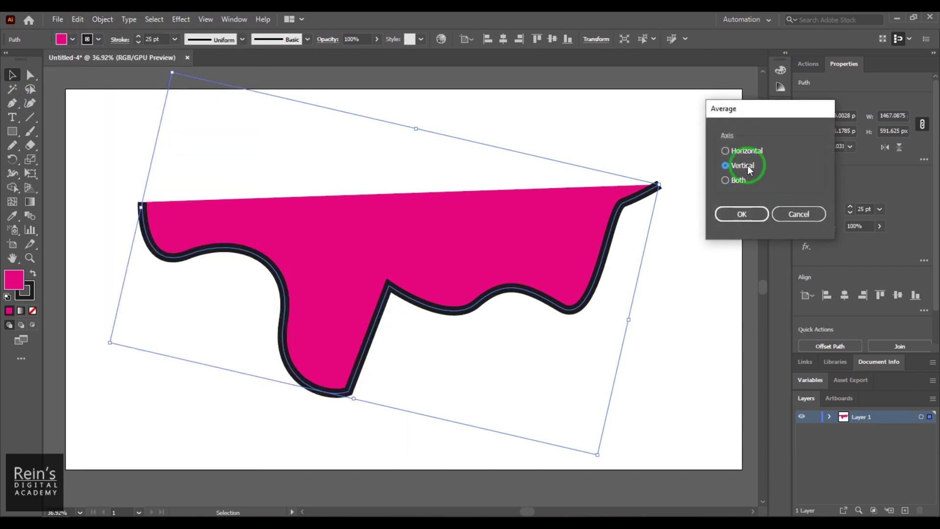
{"action": "left_click", "coordinate": [740, 214]}
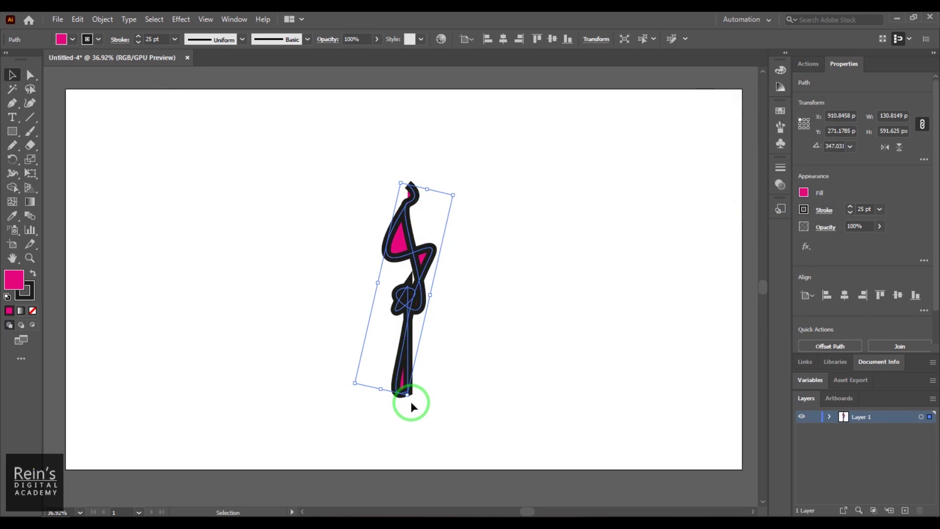
{"action": "key", "text": "ctrl+z"}
Repeat the Average command on the path with the Vertical axis, and undo it again.
{"action": "left_click", "coordinate": [102, 21]}
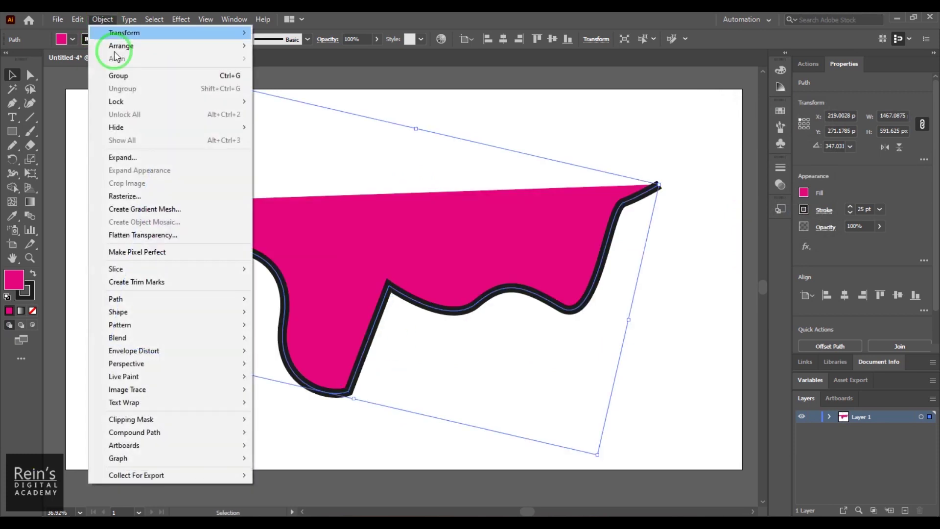
{"action": "mouse_move", "coordinate": [205, 299]}
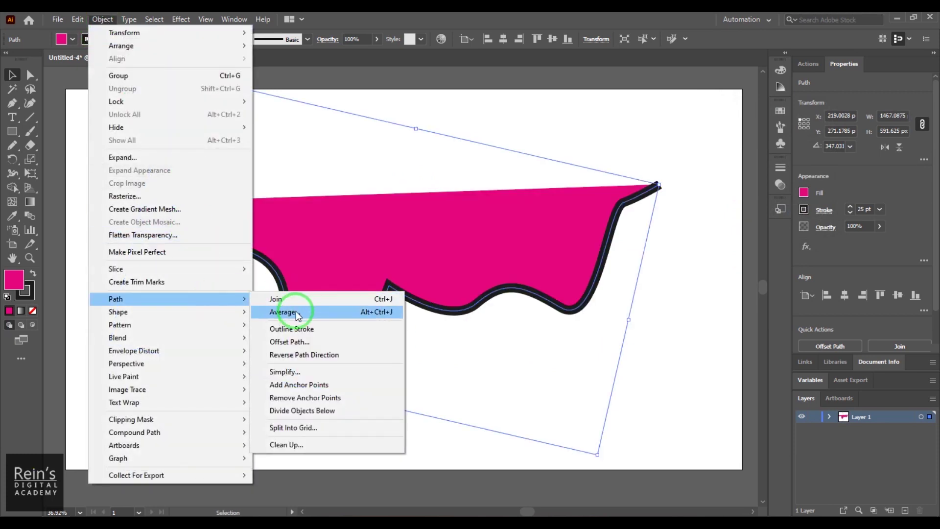
{"action": "left_click", "coordinate": [284, 312]}
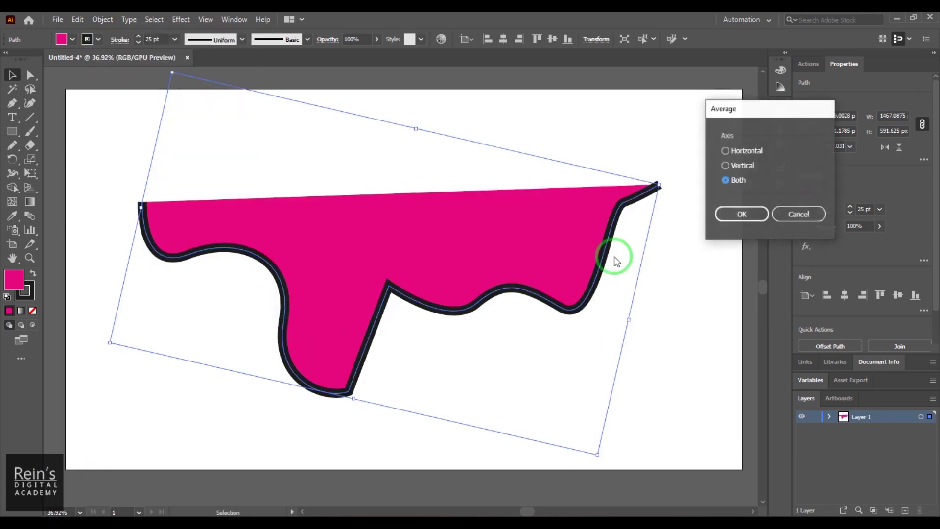
{"action": "left_click", "coordinate": [744, 166]}
{"action": "left_click", "coordinate": [740, 213]}
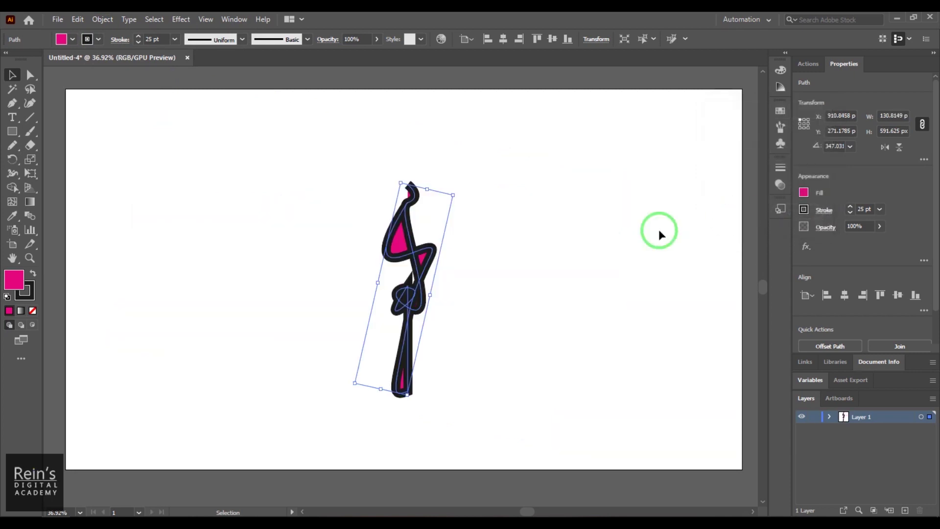
{"action": "key", "text": "ctrl+z"}
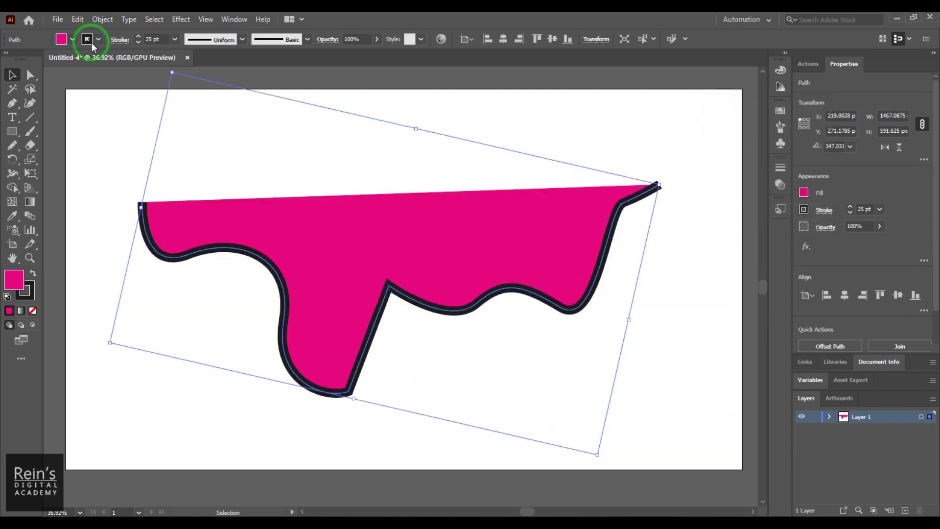
Average the path's anchor points along Both axes, and undo the averaging.
{"action": "left_click", "coordinate": [102, 19]}
{"action": "mouse_move", "coordinate": [216, 300]}
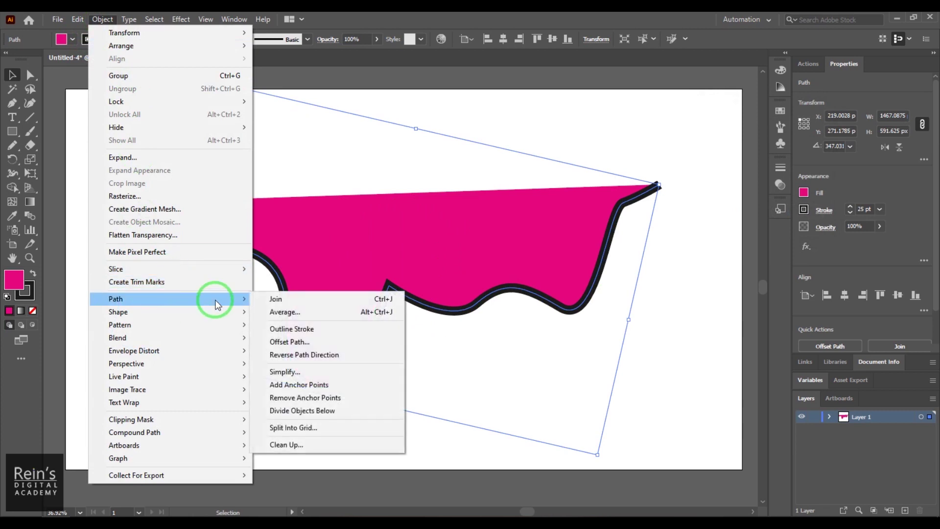
{"action": "left_click", "coordinate": [310, 311]}
{"action": "left_click", "coordinate": [726, 181]}
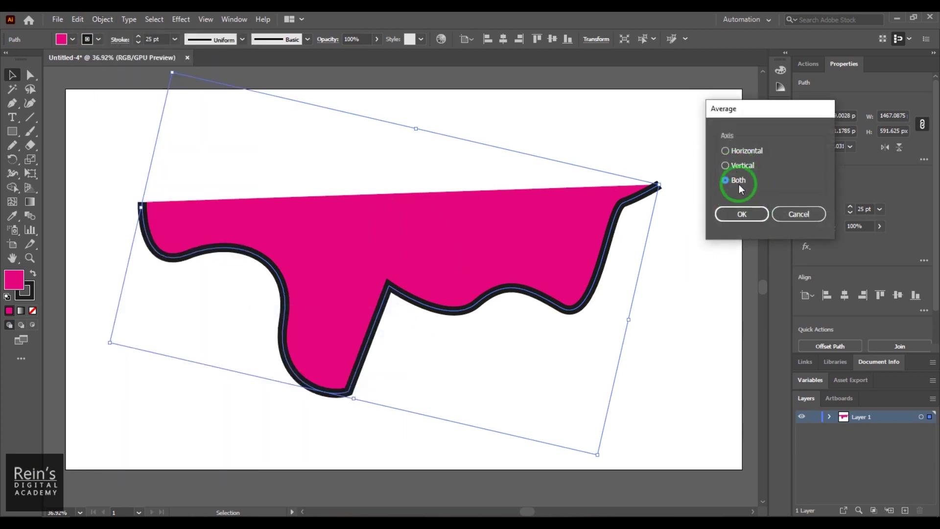
{"action": "left_click", "coordinate": [742, 213]}
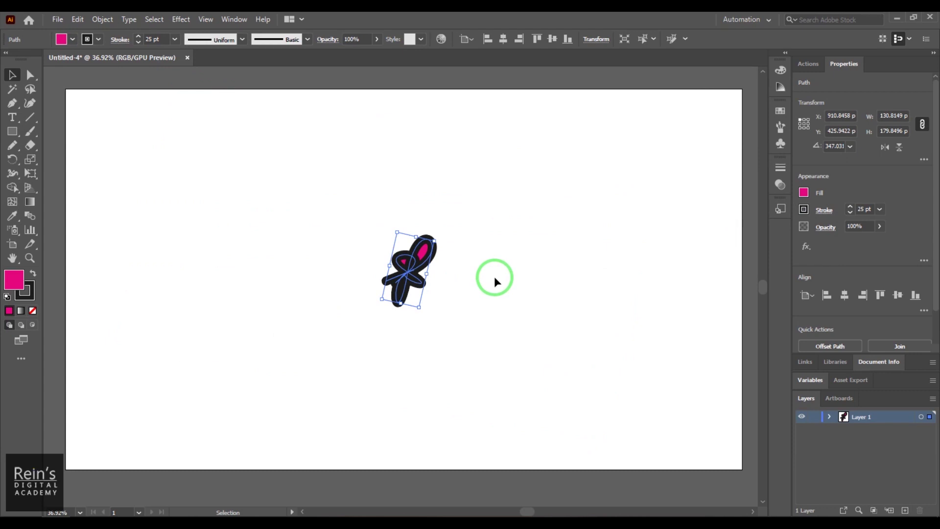
{"action": "left_click", "coordinate": [428, 305]}
{"action": "key", "text": "ctrl+z"}
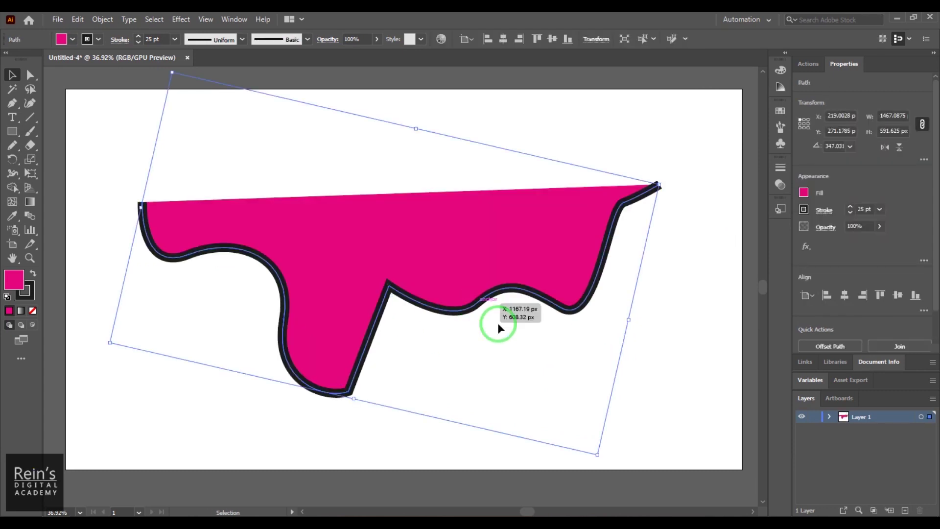
Reselect the wavy path and examine the brush definitions for its stroke, including Charcoal - Feather.
{"action": "left_click", "coordinate": [647, 370]}
{"action": "left_click", "coordinate": [453, 206]}
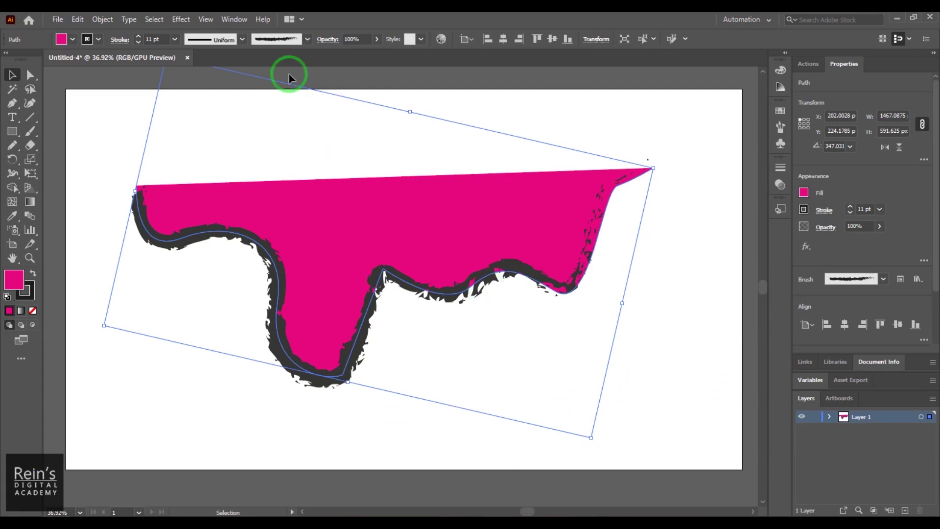
{"action": "left_click", "coordinate": [307, 39]}
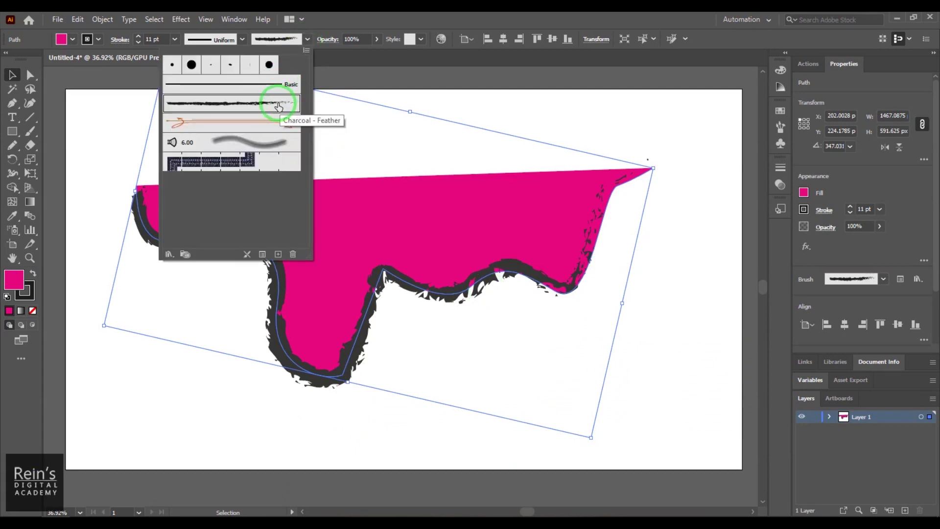
{"action": "left_click", "coordinate": [509, 321]}
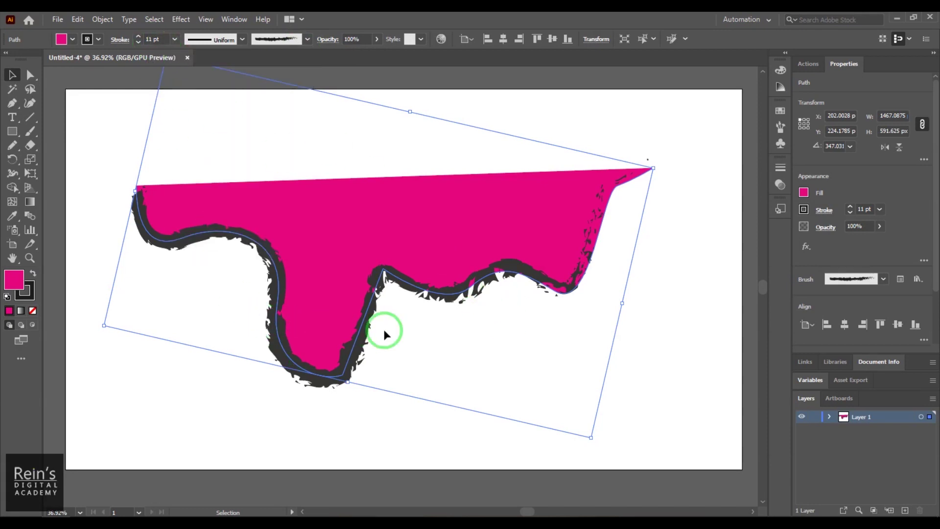
Examine the rough Charcoal - Feather stroke of the wavy path up close.
{"action": "key", "text": "z"}
{"action": "mouse_move", "coordinate": [458, 337]}
{"action": "left_mouse_down"}
{"action": "mouse_move", "coordinate": [447, 321]}
{"action": "mouse_move", "coordinate": [544, 428]}
{"action": "mouse_move", "coordinate": [464, 334]}
{"action": "left_mouse_up"}
{"action": "left_click", "coordinate": [12, 74]}
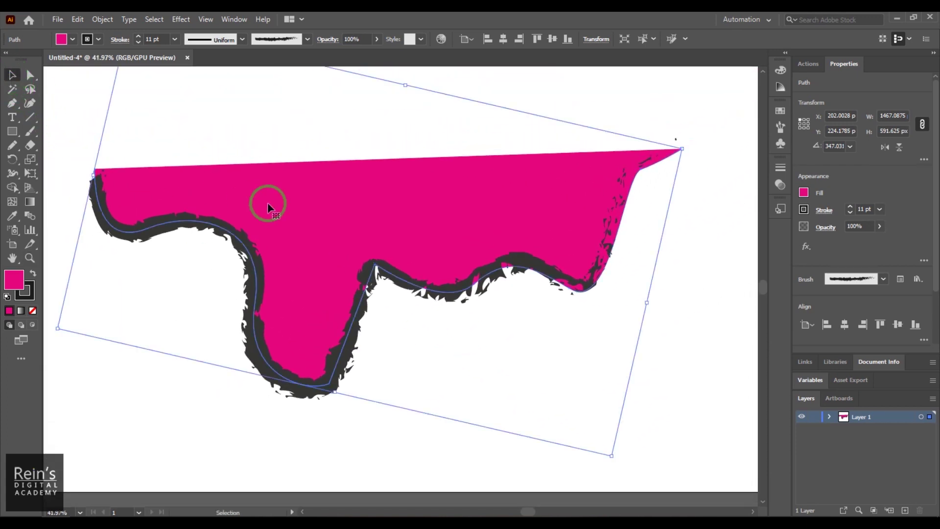
{"action": "left_click", "coordinate": [103, 20]}
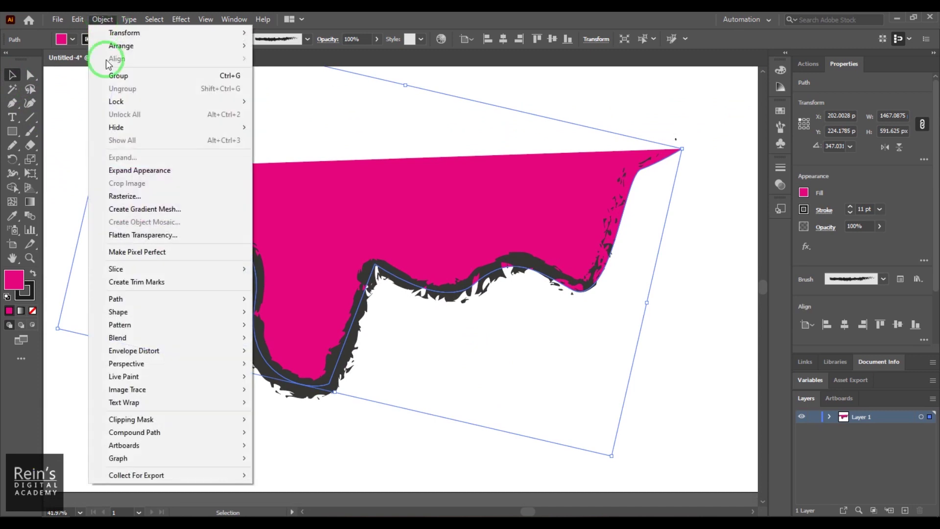
{"action": "mouse_move", "coordinate": [175, 298]}
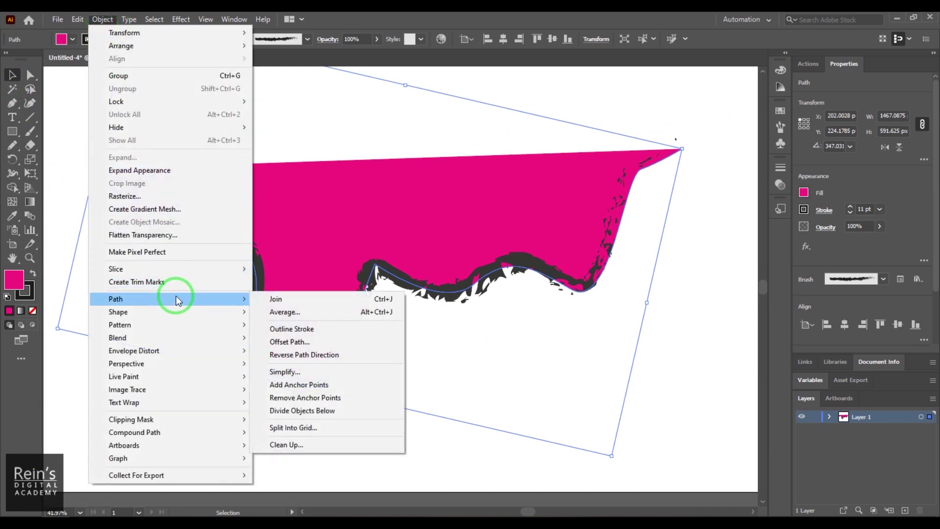
{"action": "left_click", "coordinate": [309, 335]}
{"action": "left_click", "coordinate": [450, 341]}
{"action": "key", "text": "z"}
{"action": "left_click_drag", "start_coordinate": [426, 310], "coordinate": [468, 353]}
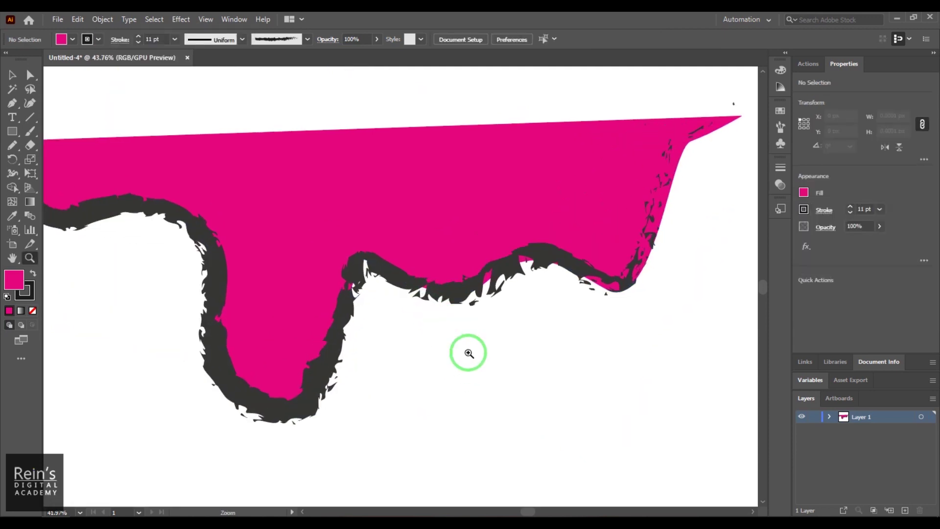
{"action": "left_click", "coordinate": [469, 353]}
{"action": "left_click", "coordinate": [12, 75]}
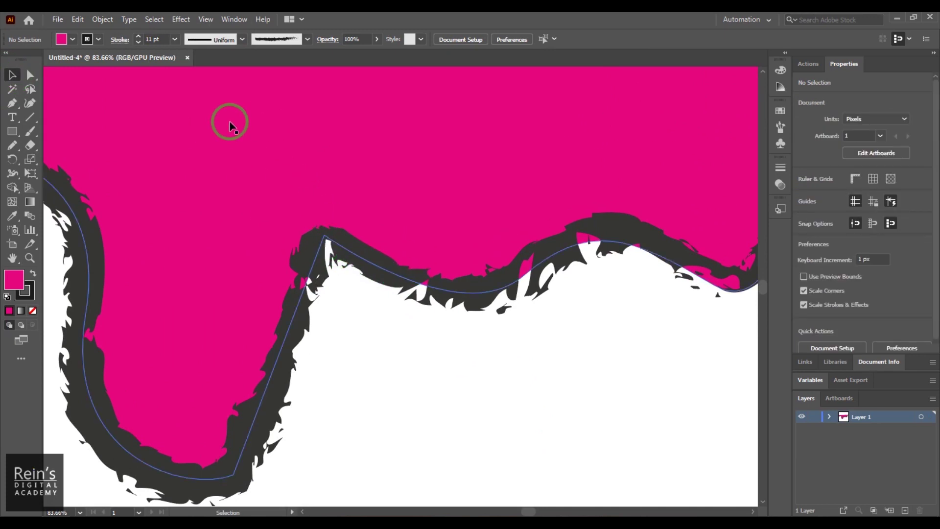
Shift the charcoal-stroked path down and to the right, and convert its stroke to filled shapes with Outline Stroke.
{"action": "left_click", "coordinate": [102, 19]}
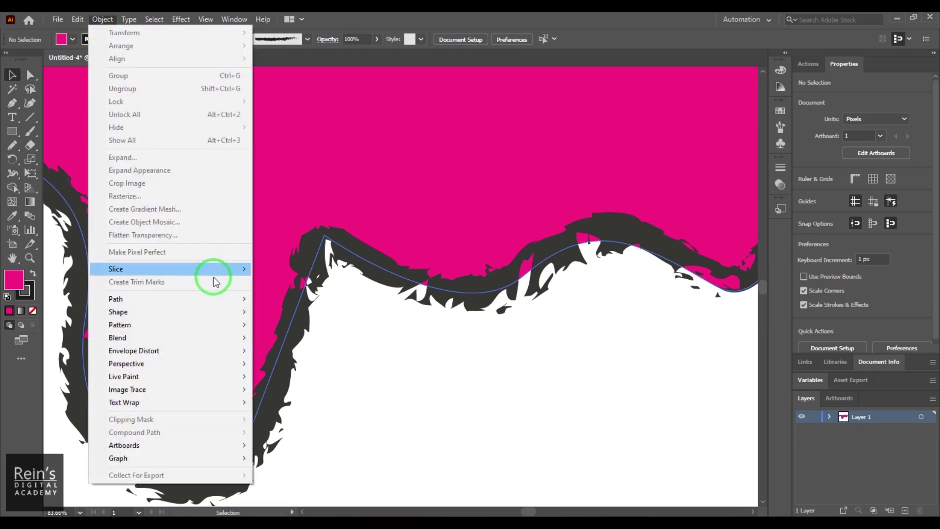
{"action": "left_click", "coordinate": [468, 208]}
{"action": "left_click_drag", "start_coordinate": [468, 208], "coordinate": [390, 214]}
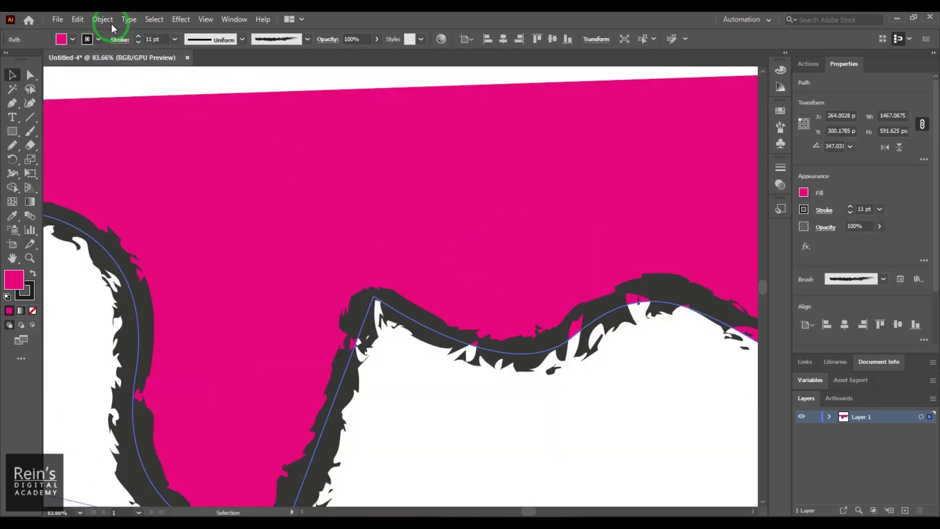
{"action": "left_click", "coordinate": [110, 21]}
{"action": "mouse_move", "coordinate": [204, 299]}
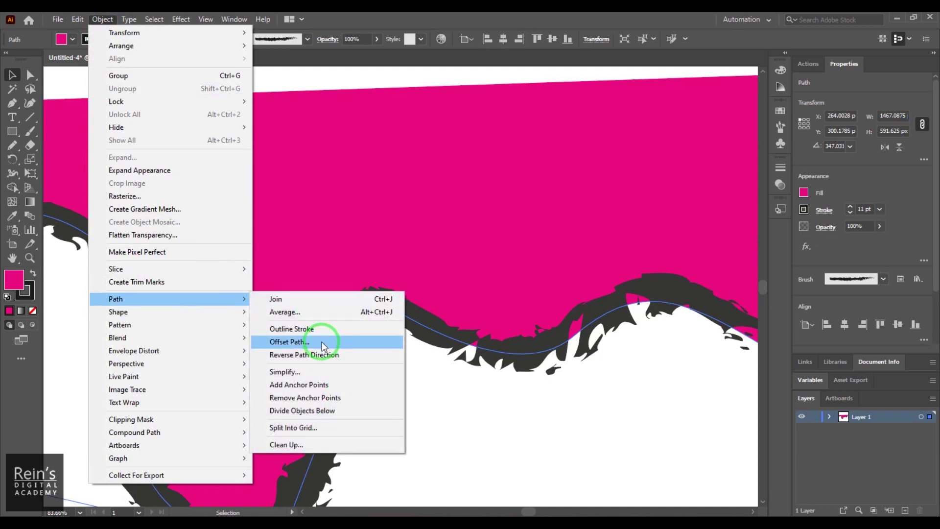
{"action": "left_click", "coordinate": [324, 328]}
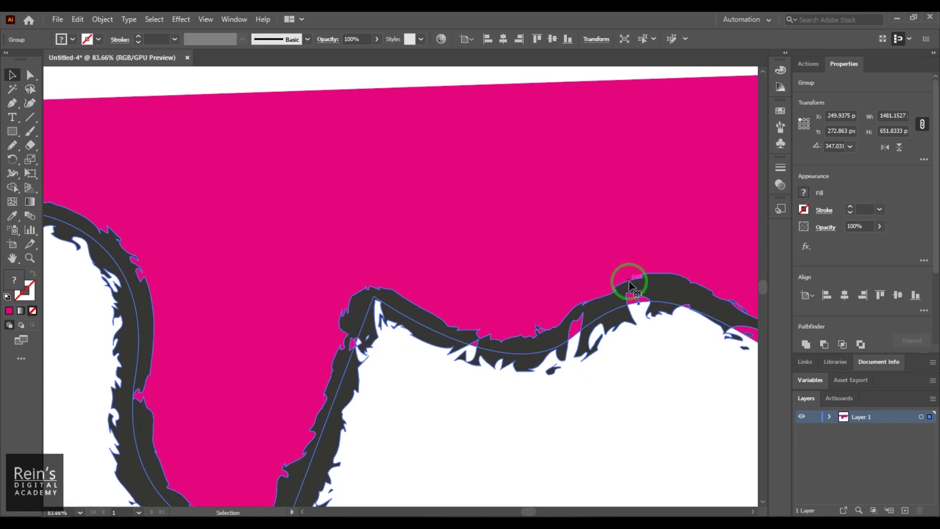
{"action": "left_click", "coordinate": [541, 433]}
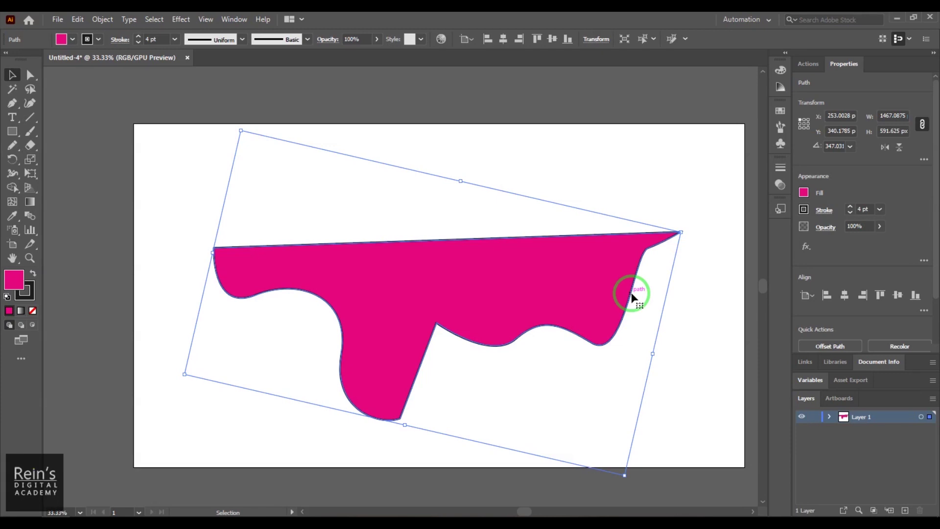
Move the closed pink path slightly up and left on the artboard, and check its brush definition.
{"action": "left_click_drag", "start_coordinate": [632, 294], "coordinate": [607, 278]}
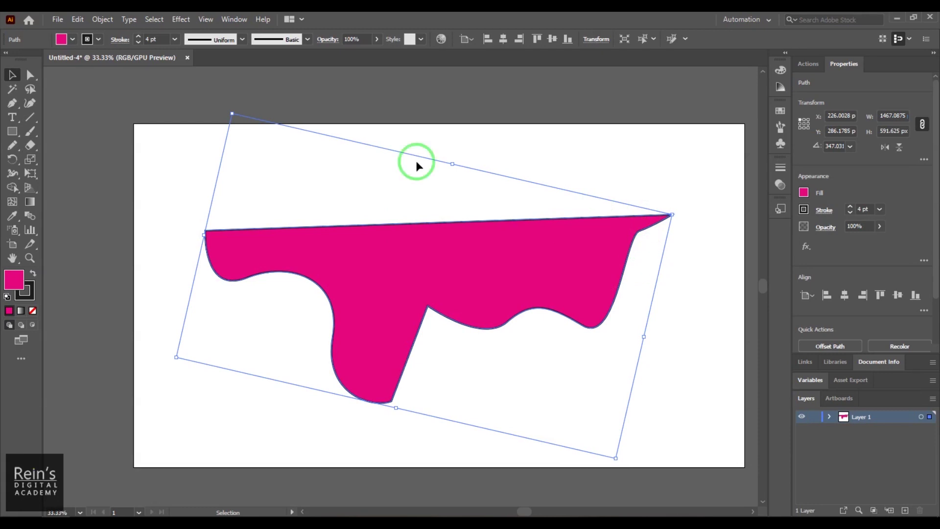
{"action": "left_click", "coordinate": [301, 40]}
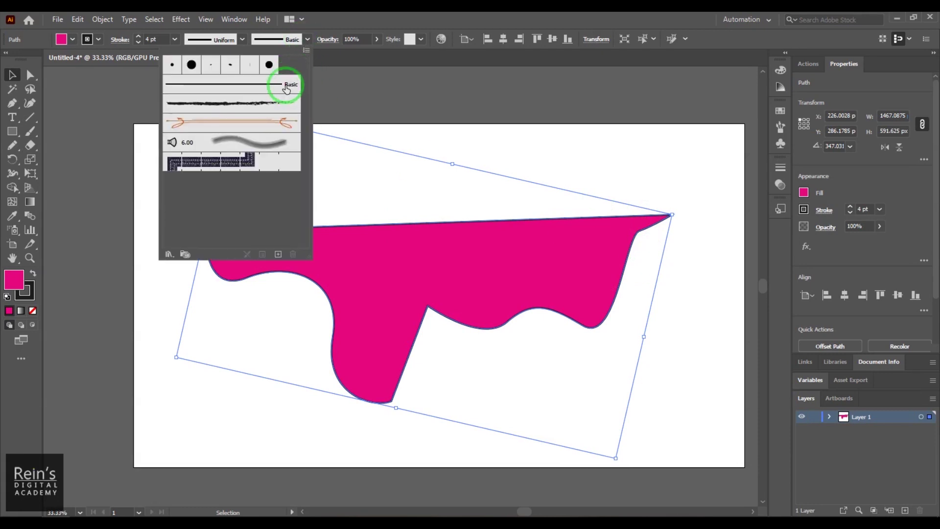
{"action": "left_click", "coordinate": [593, 221]}
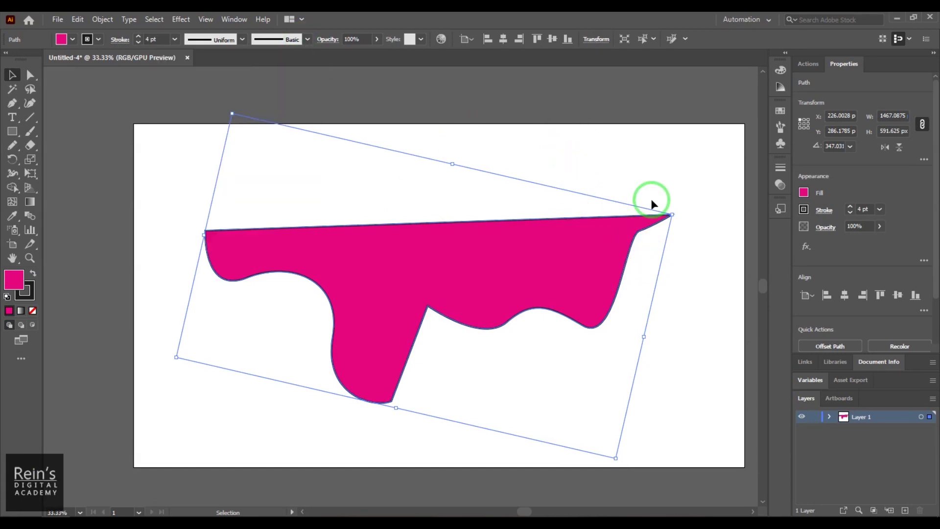
{"action": "left_click", "coordinate": [667, 347]}
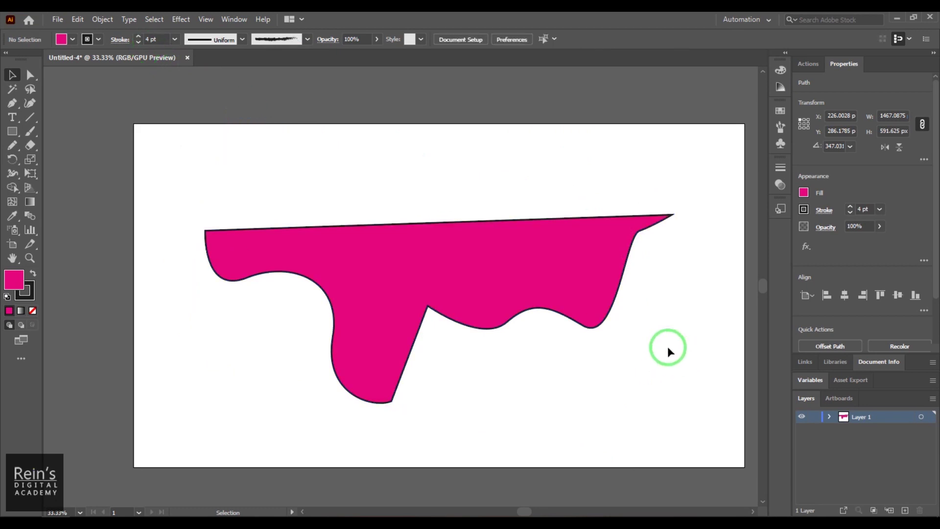
Start Offset Path on the closed pink path and raise the offset to 54 px with the preview shown.
{"action": "left_click", "coordinate": [634, 253]}
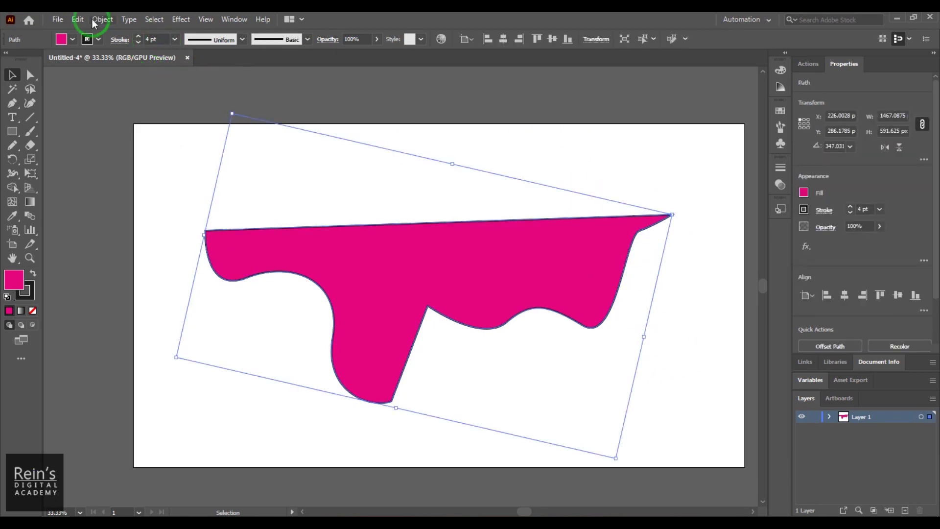
{"action": "left_click", "coordinate": [103, 20]}
{"action": "mouse_move", "coordinate": [204, 299]}
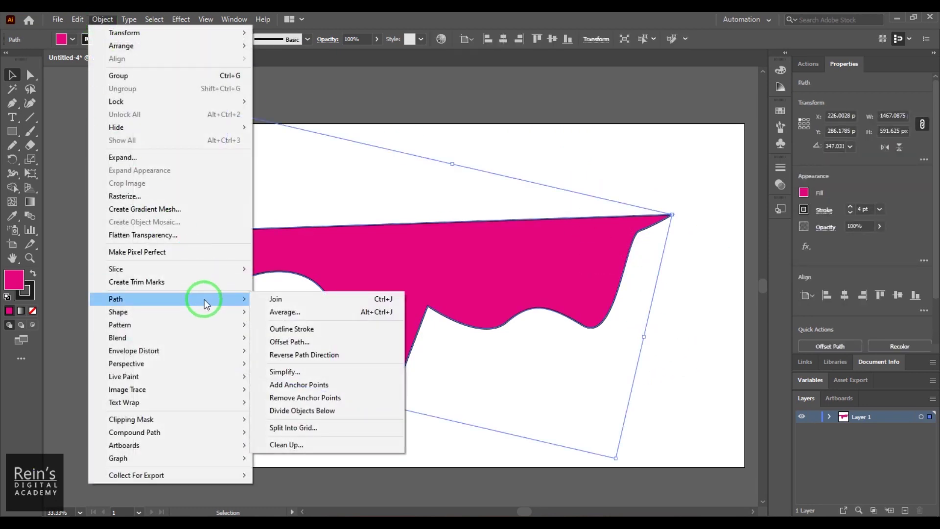
{"action": "left_click", "coordinate": [314, 342]}
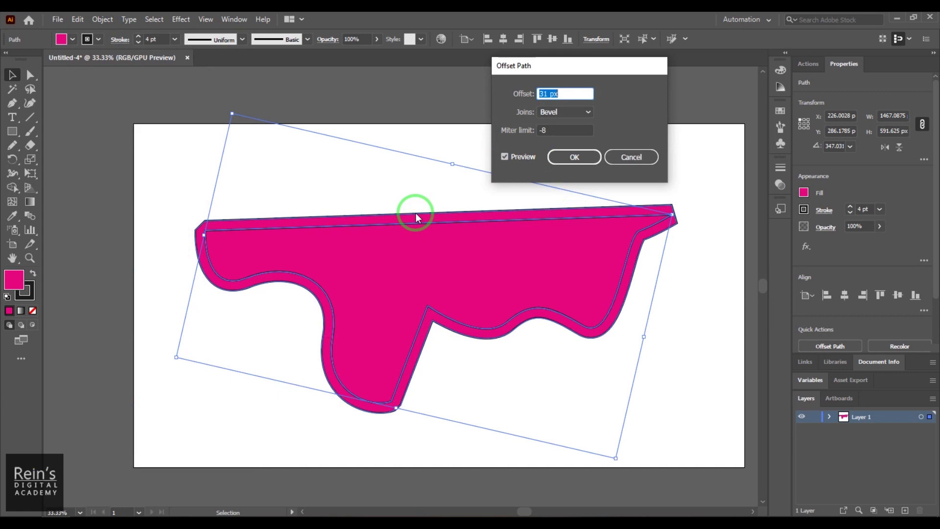
{"action": "key", "text": "Up"}
{"action": "key", "text": "Up"}
{"action": "key", "text": "Up"}
{"action": "key", "text": "Up"}
{"action": "key", "text": "Up"}
{"action": "key", "text": "Up"}
{"action": "key", "text": "Up"}
{"action": "key", "text": "Up"}
{"action": "key", "text": "Up"}
{"action": "key", "text": "Up"}
{"action": "key", "text": "Up"}
{"action": "key", "text": "Up"}
{"action": "key", "text": "Up"}
{"action": "key", "text": "Up"}
{"action": "key", "text": "Up"}
{"action": "key", "text": "Up"}
{"action": "key", "text": "Up"}
{"action": "key", "text": "Up"}
{"action": "key", "text": "Up"}
{"action": "key", "text": "Up"}
{"action": "key", "text": "Up"}
{"action": "key", "text": "Up"}
{"action": "key", "text": "Up"}
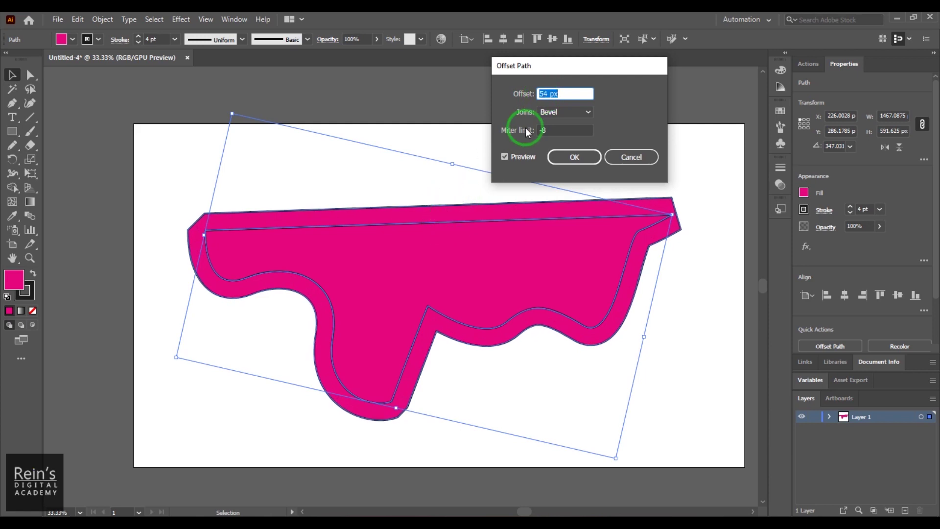
Set the path offset's joins to Miter with a miter limit of 10.
{"action": "left_click", "coordinate": [562, 114]}
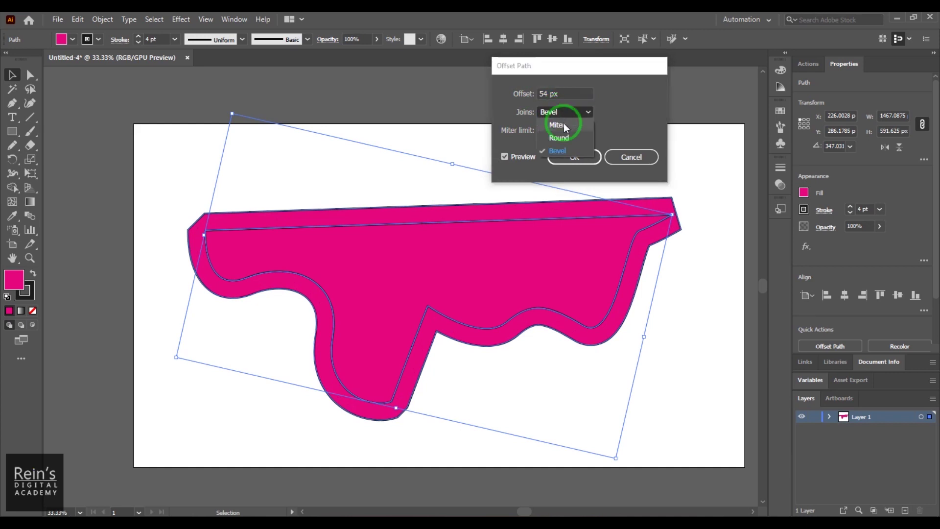
{"action": "left_click", "coordinate": [563, 125]}
{"action": "left_click", "coordinate": [558, 130]}
{"action": "left_click", "coordinate": [557, 131]}
{"action": "type", "text": "10"}
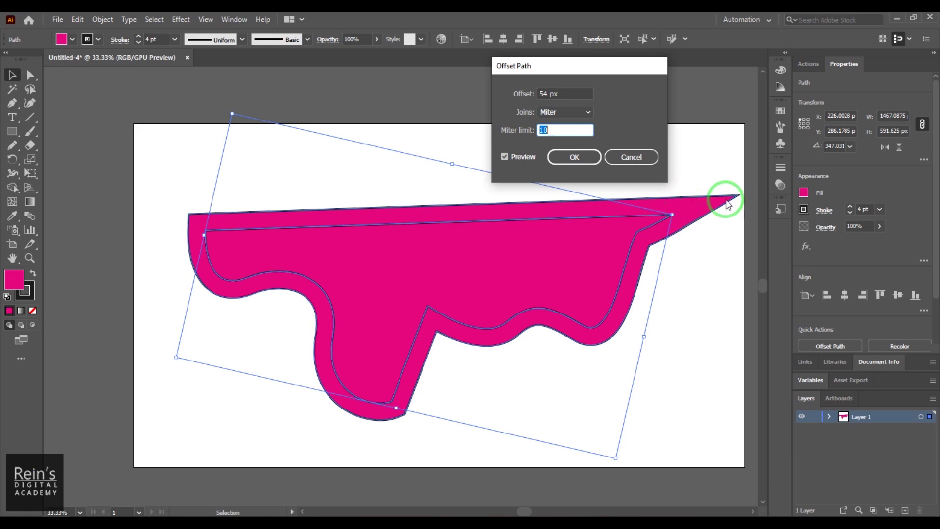
Change the path offset's joins to Round and show the available join types again.
{"action": "left_click", "coordinate": [557, 113]}
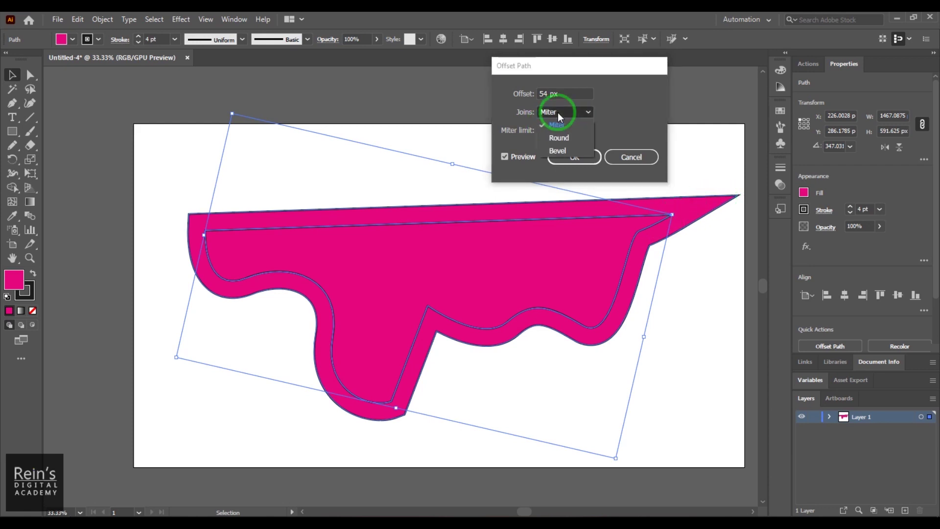
{"action": "left_click", "coordinate": [559, 139]}
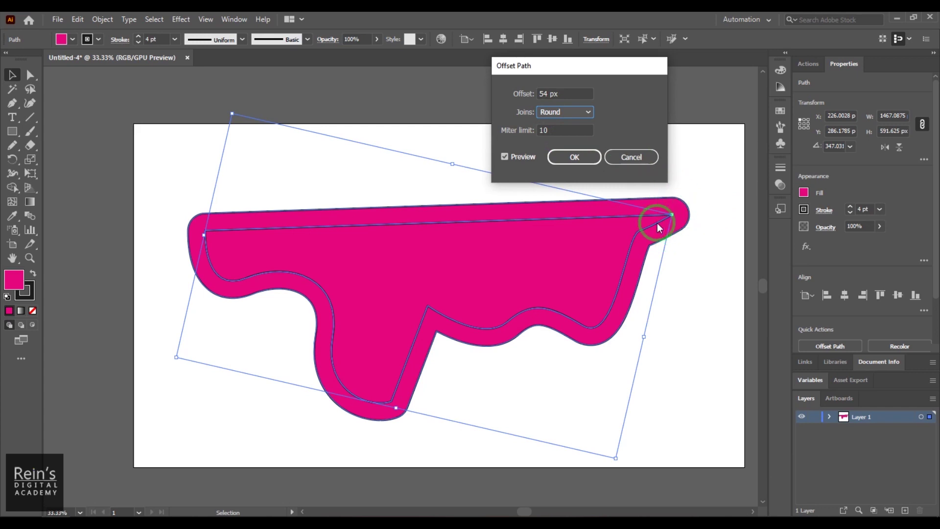
{"action": "left_click", "coordinate": [585, 113]}
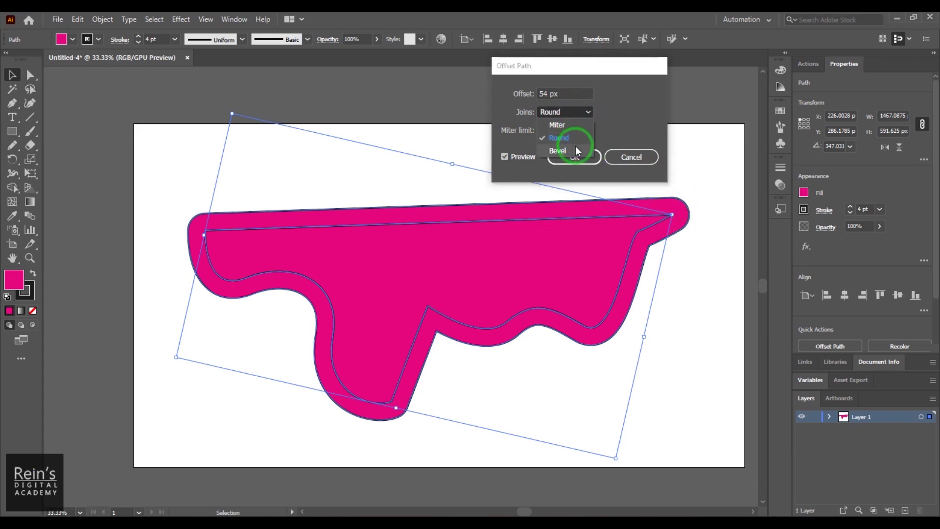
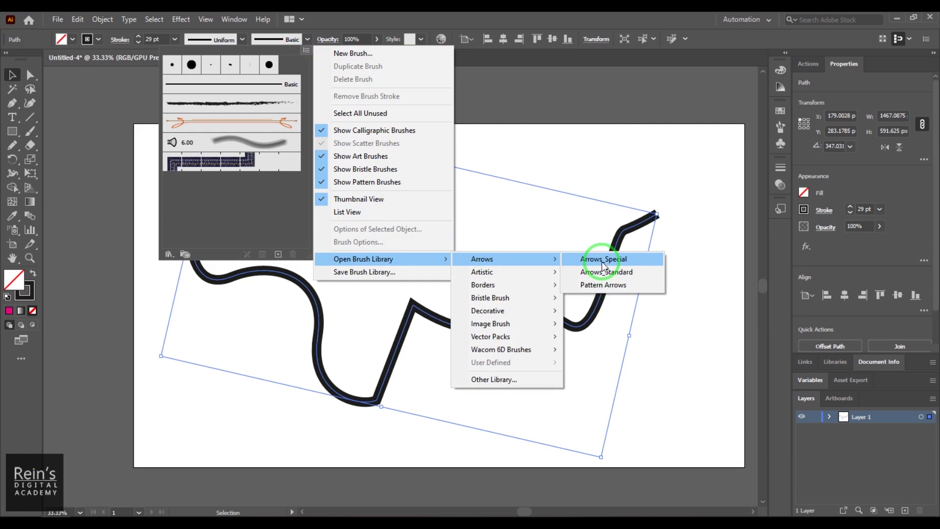
Apply the first arrow brush of the Arrows_Special library to the open wavy path.
{"action": "left_click", "coordinate": [602, 262]}
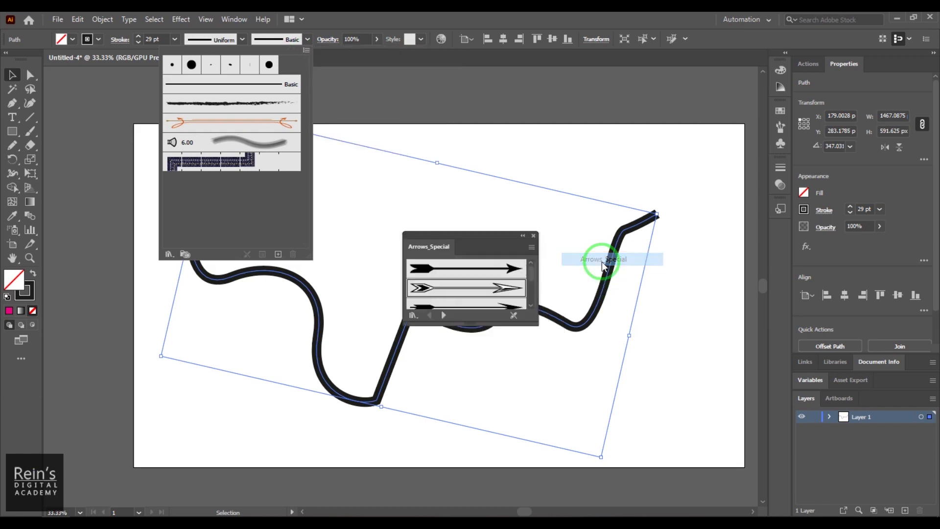
{"action": "left_click", "coordinate": [493, 274]}
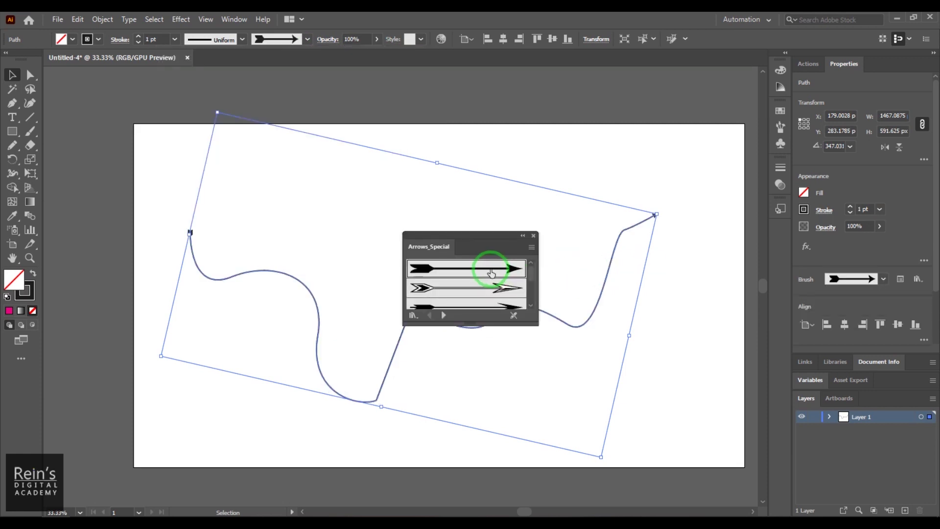
{"action": "left_click", "coordinate": [533, 235]}
Try a stroke weight of 8 pt on the arrow path, settle on 6 pt, and deselect the path.
{"action": "left_click", "coordinate": [152, 40]}
{"action": "type", "text": "8"}
{"action": "key", "text": "Return"}
{"action": "type", "text": "6"}
{"action": "key", "text": "Return"}
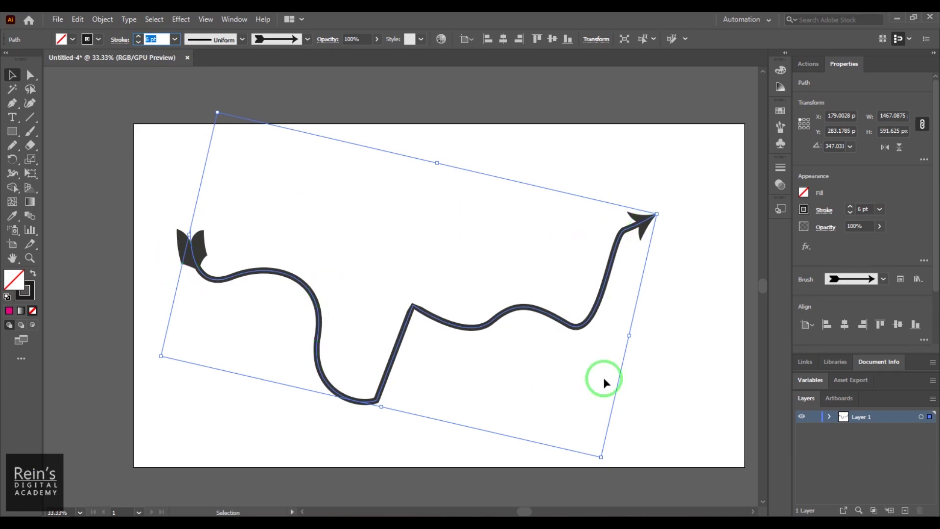
{"action": "left_click", "coordinate": [556, 382]}
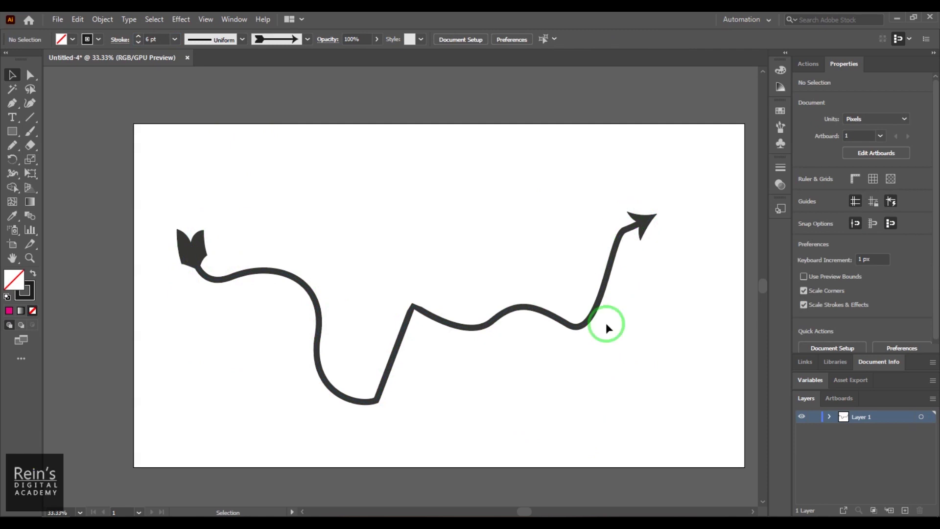
Reselect the arrow path and swap its head and tail with Reverse Path Direction.
{"action": "left_click_drag", "start_coordinate": [515, 264], "coordinate": [587, 363]}
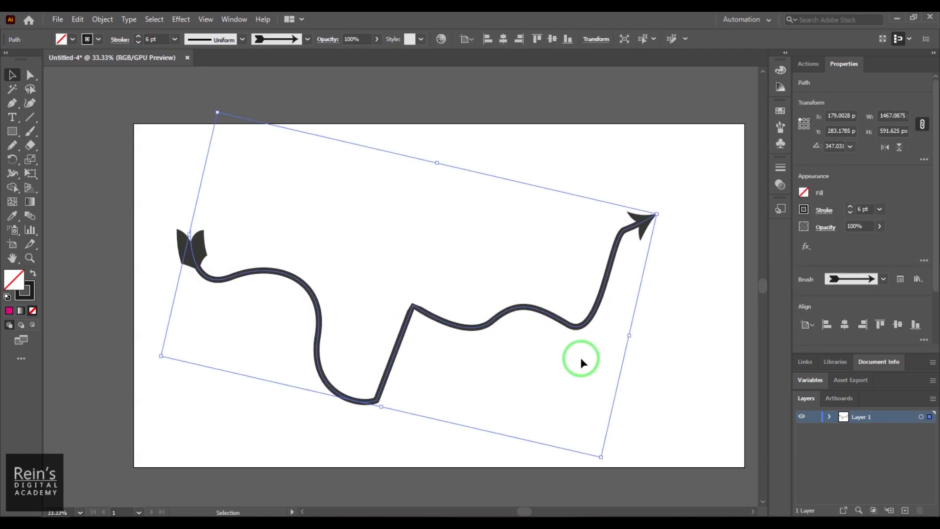
{"action": "left_click", "coordinate": [95, 22]}
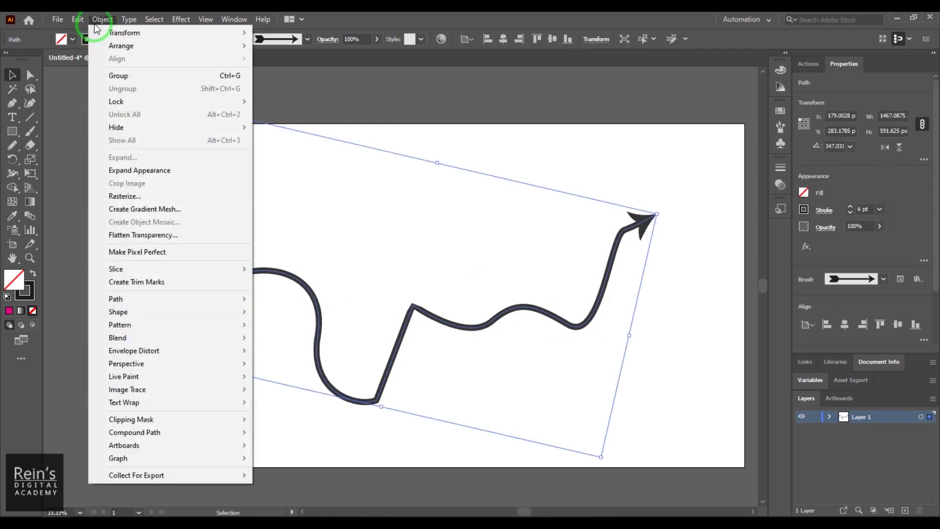
{"action": "mouse_move", "coordinate": [192, 299]}
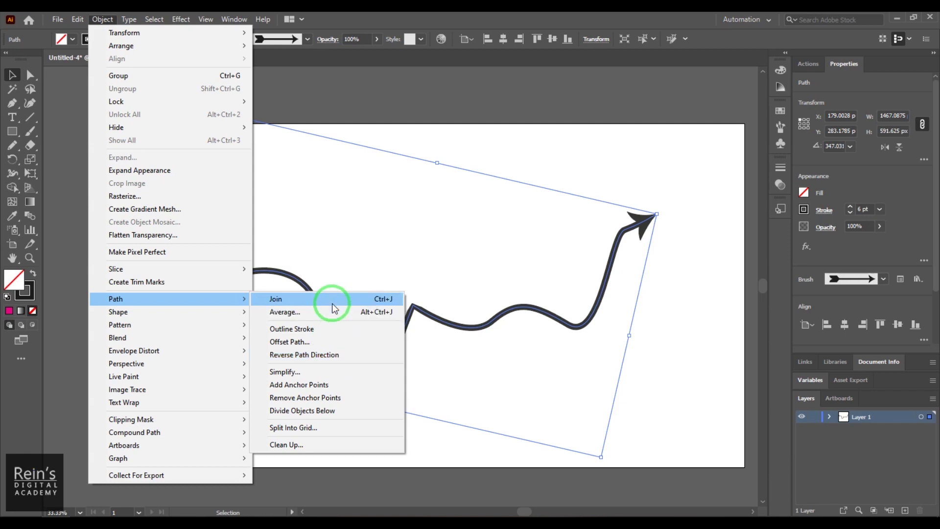
{"action": "left_click", "coordinate": [342, 356]}
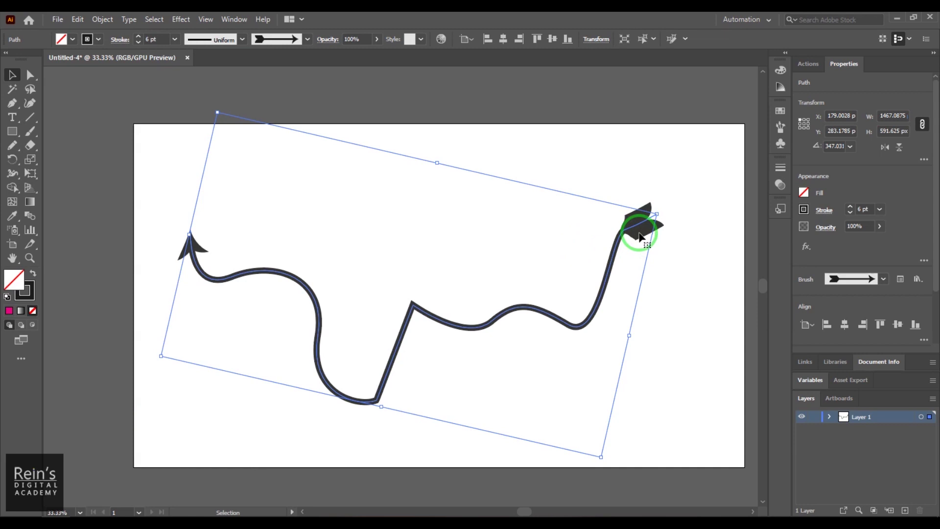
Shift the arrow path slightly up and right, start Simplify on it, and try different amounts of anchor points between minimum and maximum.
{"action": "left_click_drag", "start_coordinate": [637, 237], "coordinate": [649, 232]}
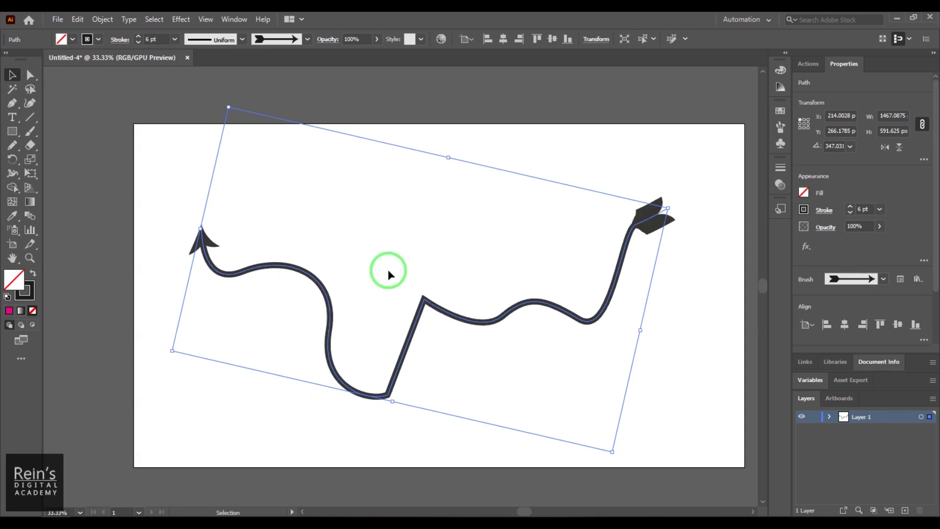
{"action": "left_click", "coordinate": [103, 19]}
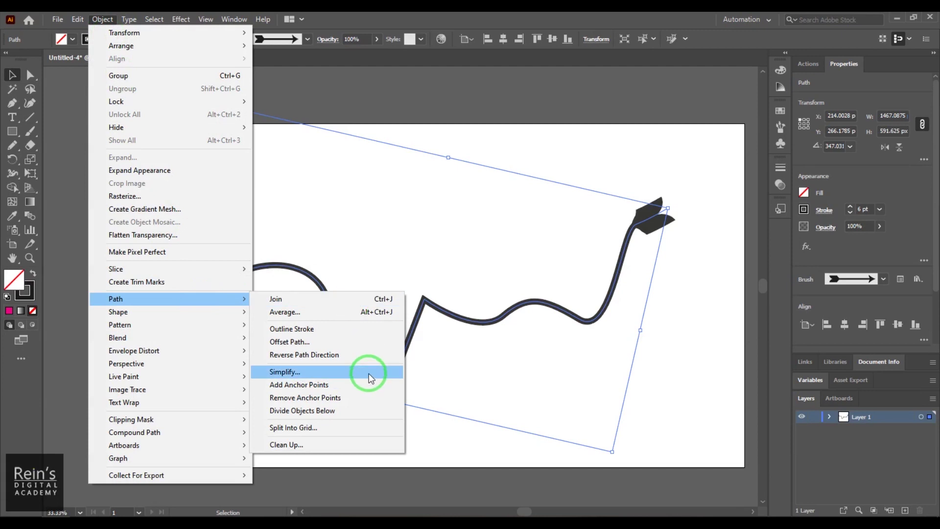
{"action": "left_click", "coordinate": [369, 373]}
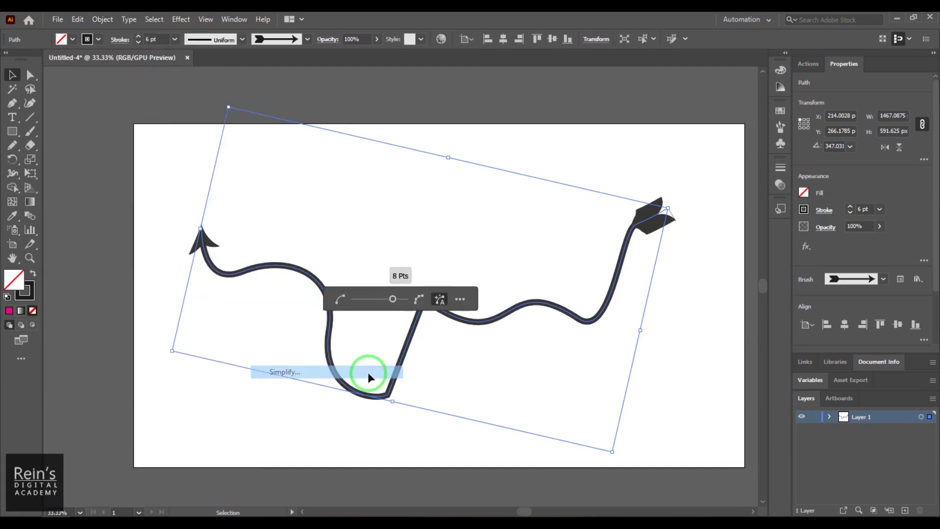
{"action": "left_click_drag", "start_coordinate": [363, 303], "coordinate": [374, 301]}
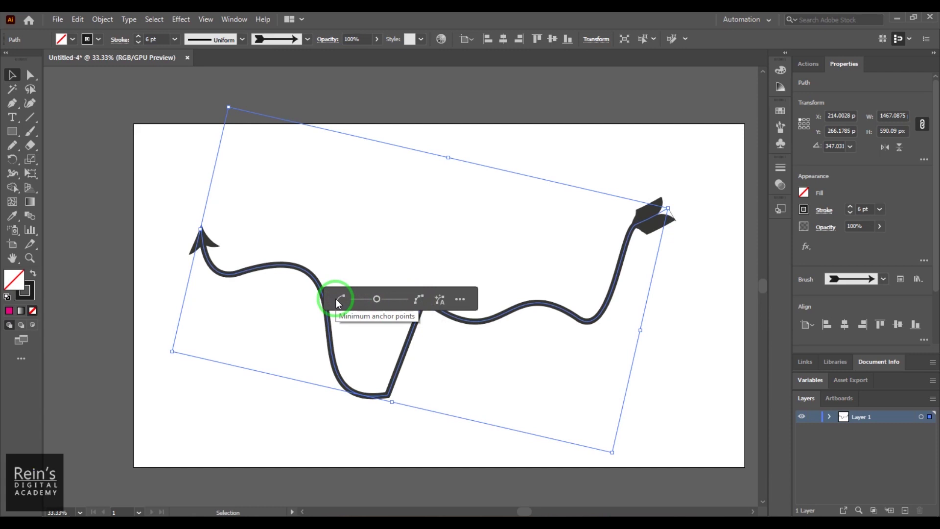
{"action": "left_click", "coordinate": [422, 306]}
{"action": "left_click_drag", "start_coordinate": [375, 301], "coordinate": [406, 300]}
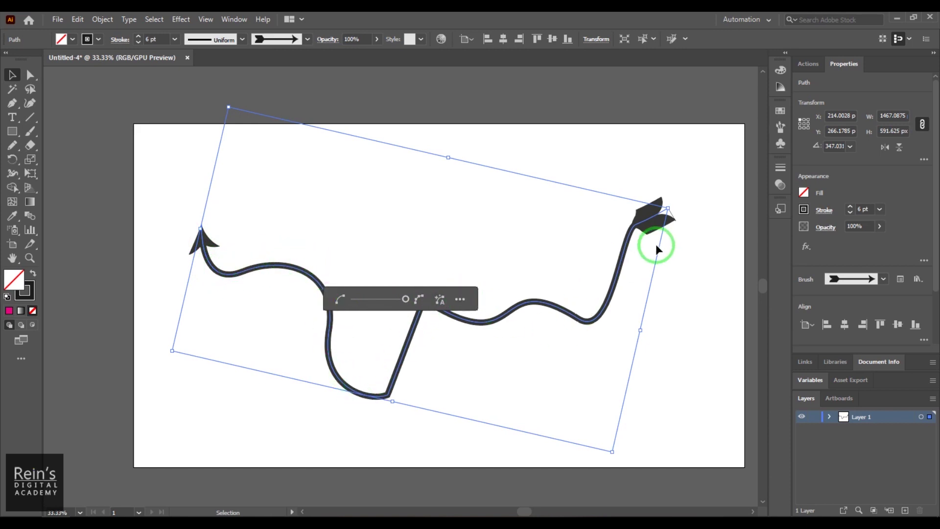
{"action": "left_click_drag", "start_coordinate": [401, 298], "coordinate": [353, 300]}
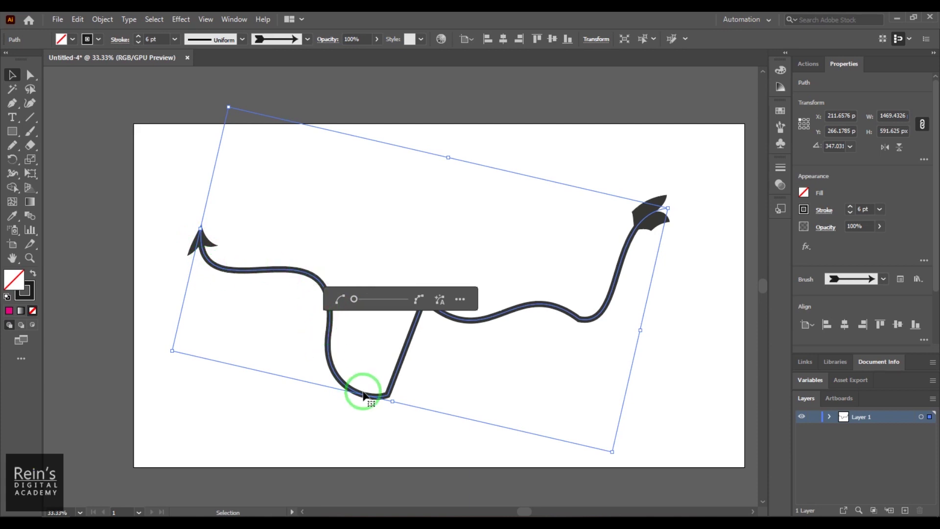
{"action": "left_click_drag", "start_coordinate": [359, 301], "coordinate": [383, 302]}
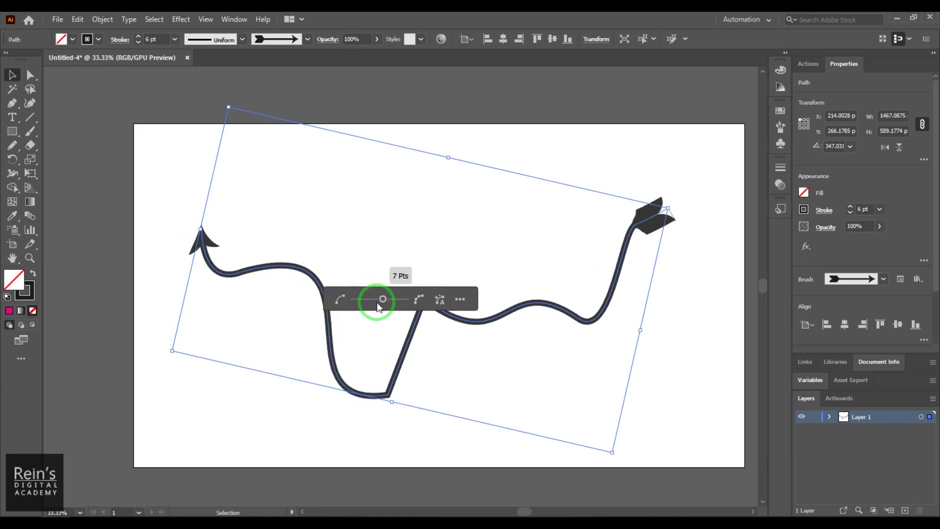
Auto-Simplify the arrow path, try a manual reduction to 7 points, and switch back to Auto-Simplify.
{"action": "left_click", "coordinate": [441, 300]}
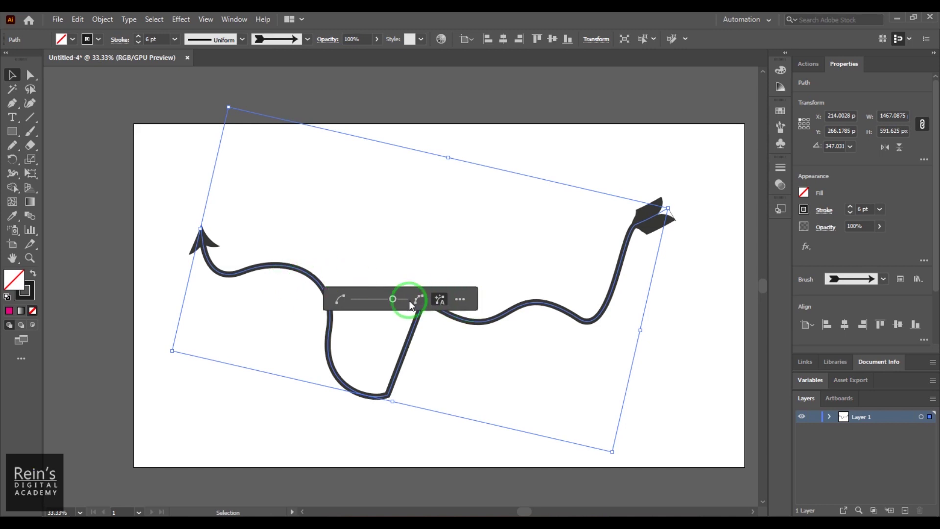
{"action": "mouse_move", "coordinate": [392, 299]}
{"action": "left_mouse_down"}
{"action": "mouse_move", "coordinate": [379, 300]}
{"action": "mouse_move", "coordinate": [406, 306]}
{"action": "mouse_move", "coordinate": [393, 299]}
{"action": "left_mouse_up"}
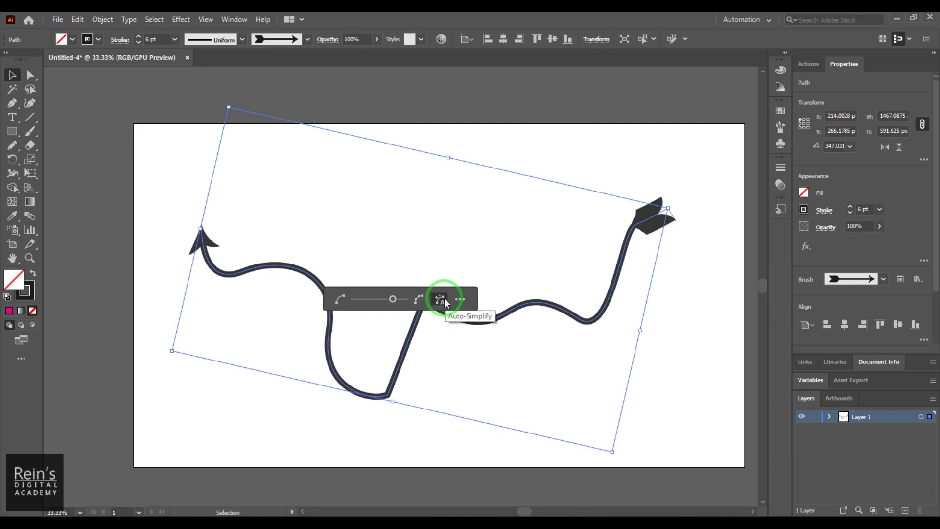
{"action": "left_click_drag", "start_coordinate": [393, 299], "coordinate": [381, 307]}
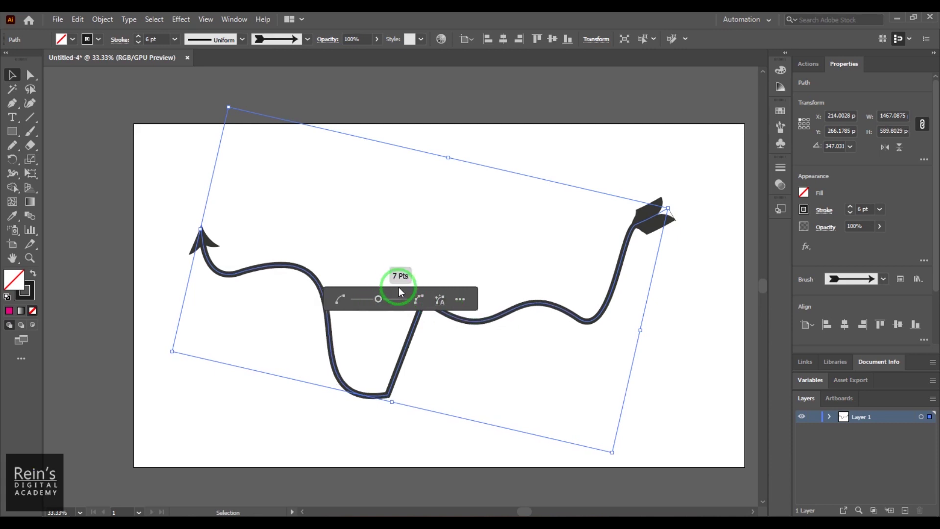
{"action": "left_click", "coordinate": [440, 299]}
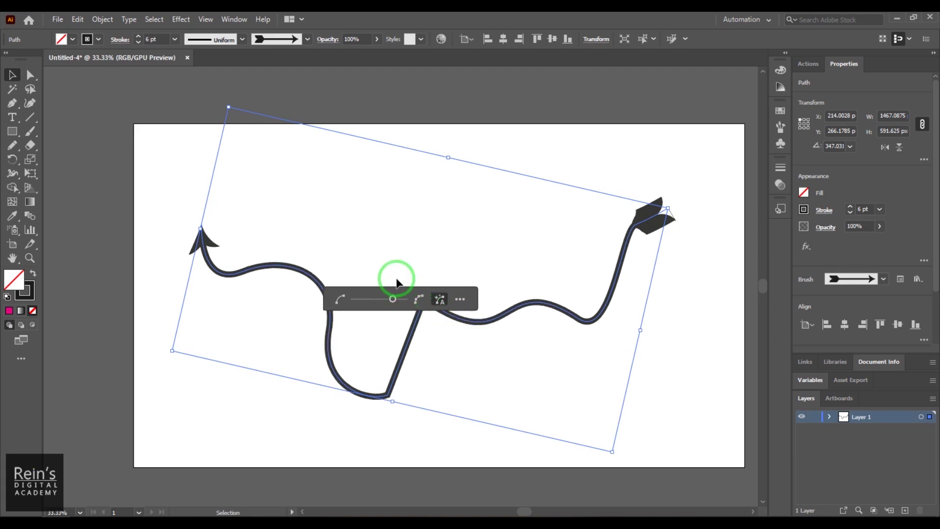
Show the full Simplify options for the arrow path and try Simplify Curve values of 80%, 75% and 72%.
{"action": "left_click", "coordinate": [460, 300]}
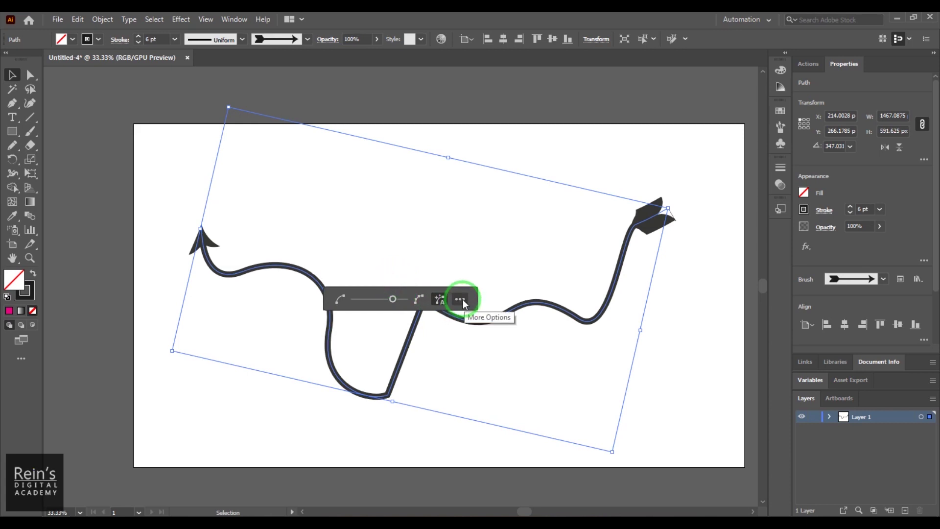
{"action": "left_click", "coordinate": [463, 299]}
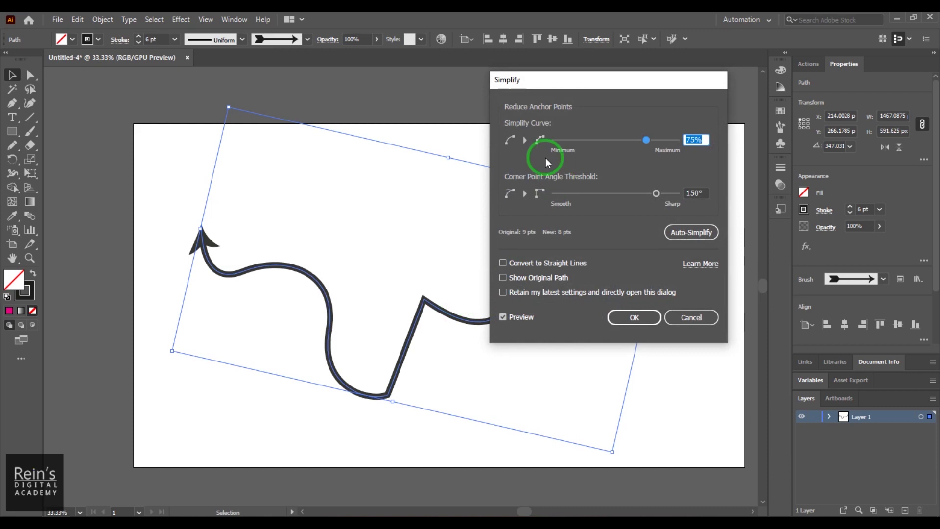
{"action": "left_click_drag", "start_coordinate": [597, 84], "coordinate": [701, 75]}
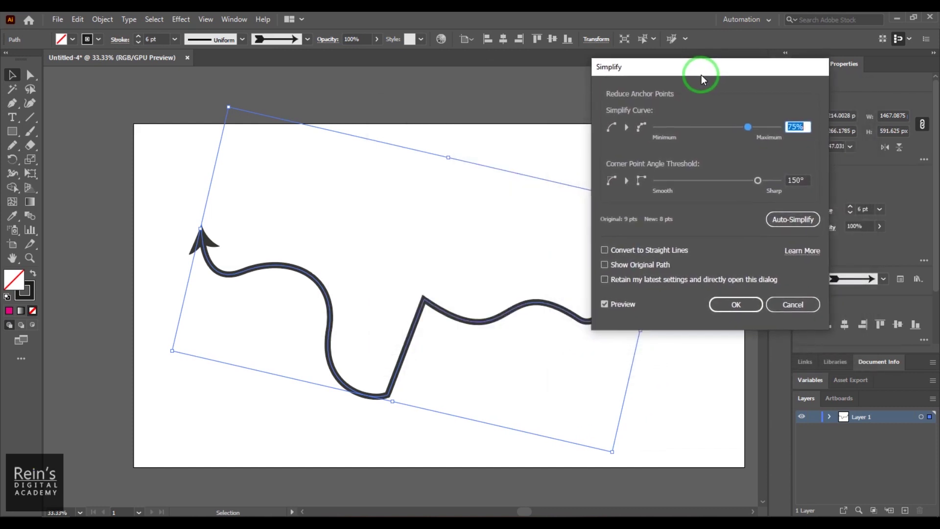
{"action": "left_click", "coordinate": [751, 118]}
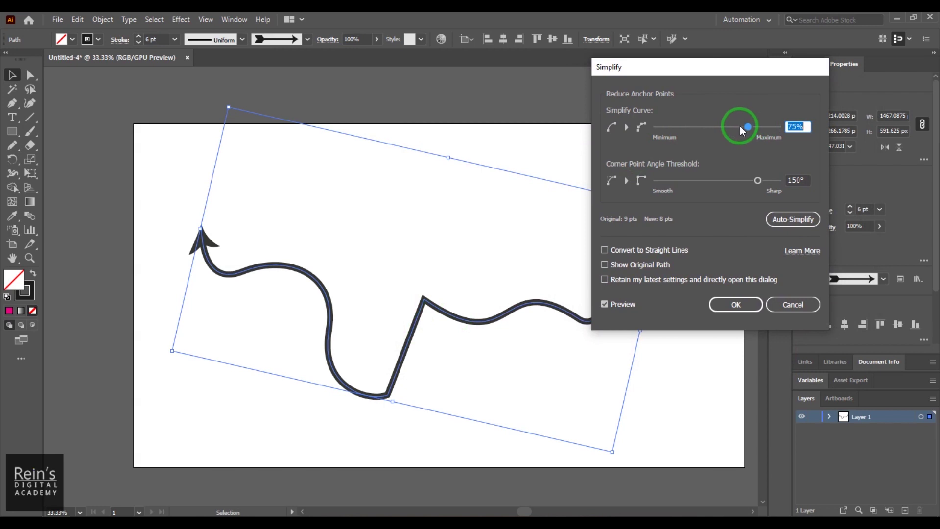
{"action": "left_click_drag", "start_coordinate": [748, 127], "coordinate": [741, 191]}
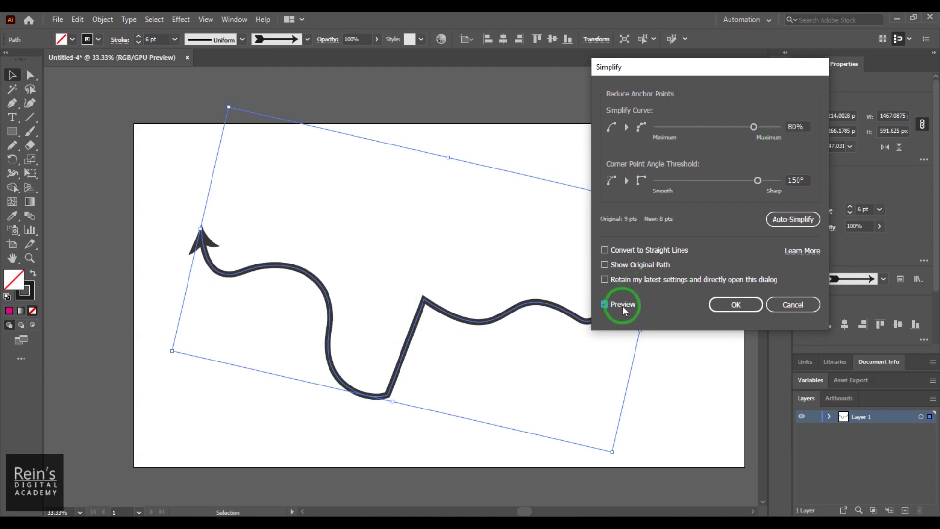
{"action": "left_click", "coordinate": [768, 127]}
{"action": "left_click_drag", "start_coordinate": [772, 132], "coordinate": [747, 129]}
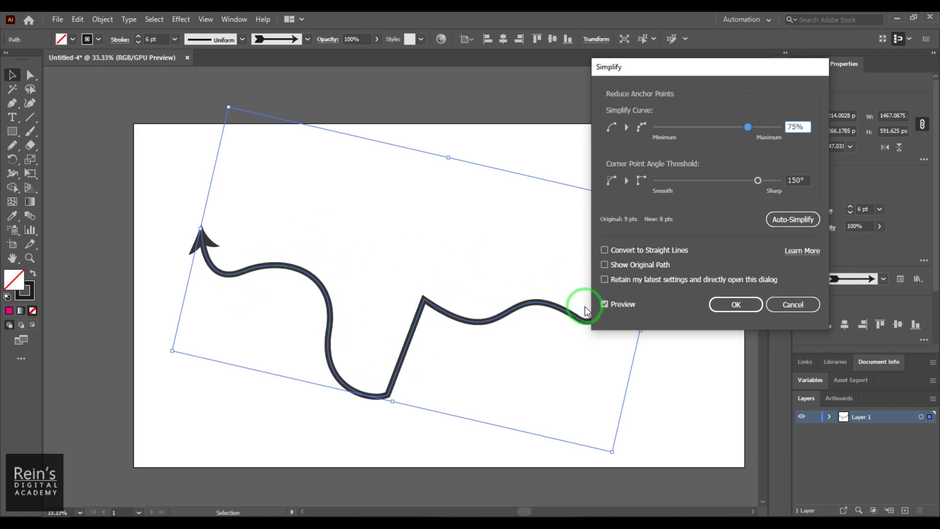
{"action": "mouse_move", "coordinate": [747, 129]}
{"action": "left_mouse_down"}
{"action": "mouse_move", "coordinate": [702, 130]}
{"action": "mouse_move", "coordinate": [744, 128]}
{"action": "left_mouse_up"}
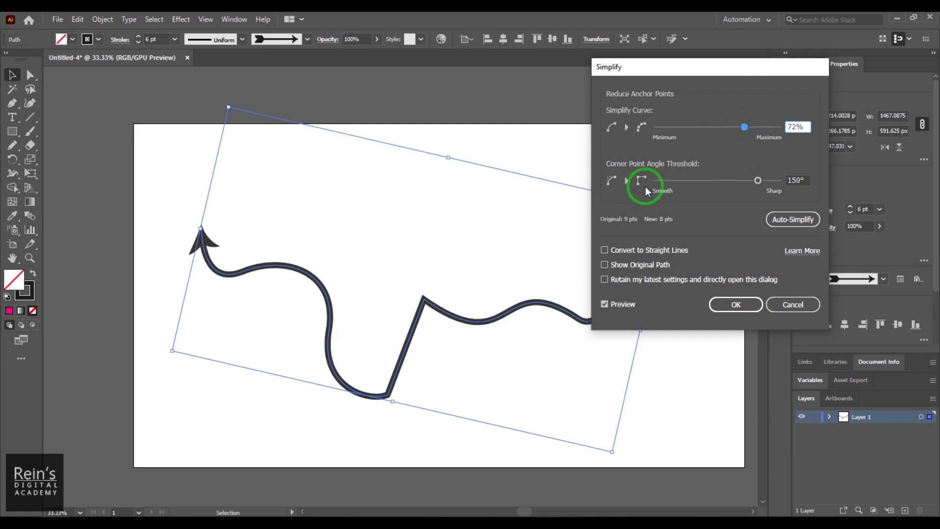
Try corner point angle thresholds of 180° and 0° on the arrow path, with Simplify Curve at 59%.
{"action": "left_click_drag", "start_coordinate": [742, 72], "coordinate": [775, 67]}
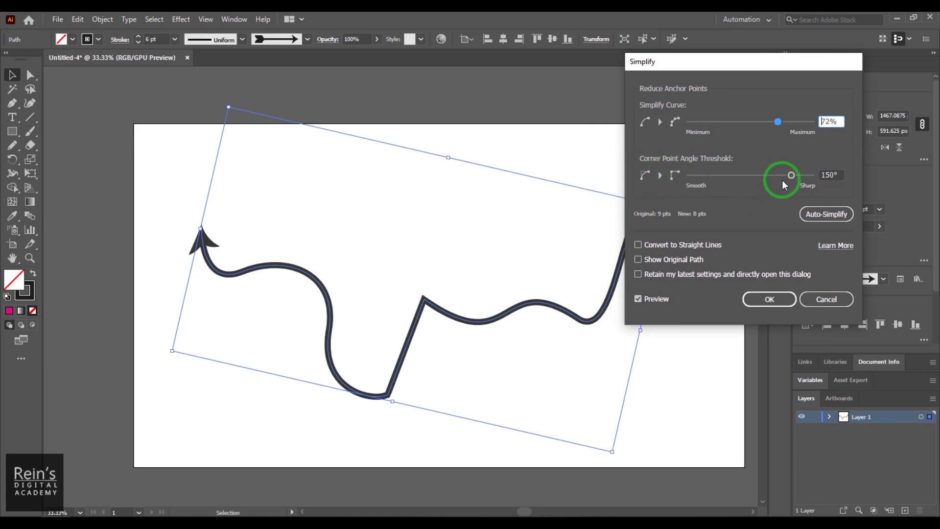
{"action": "left_click_drag", "start_coordinate": [792, 175], "coordinate": [810, 175]}
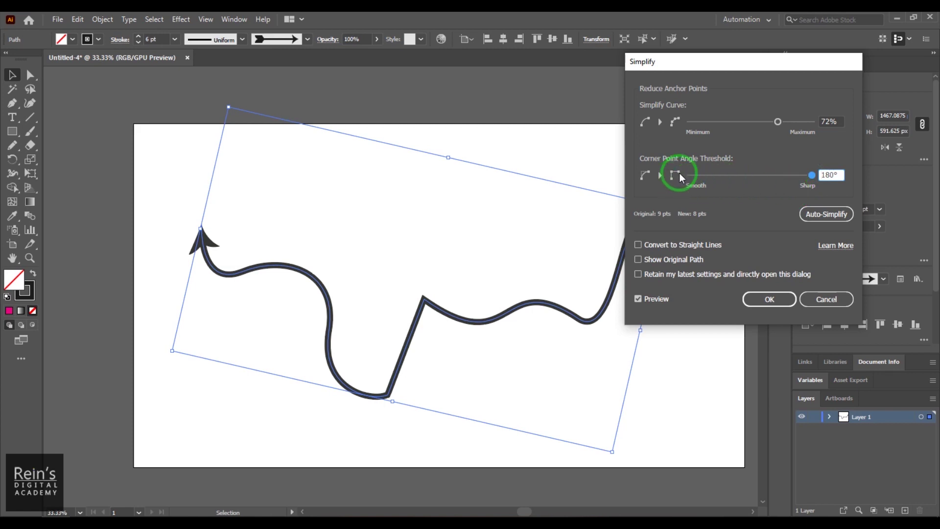
{"action": "left_click_drag", "start_coordinate": [742, 178], "coordinate": [691, 186]}
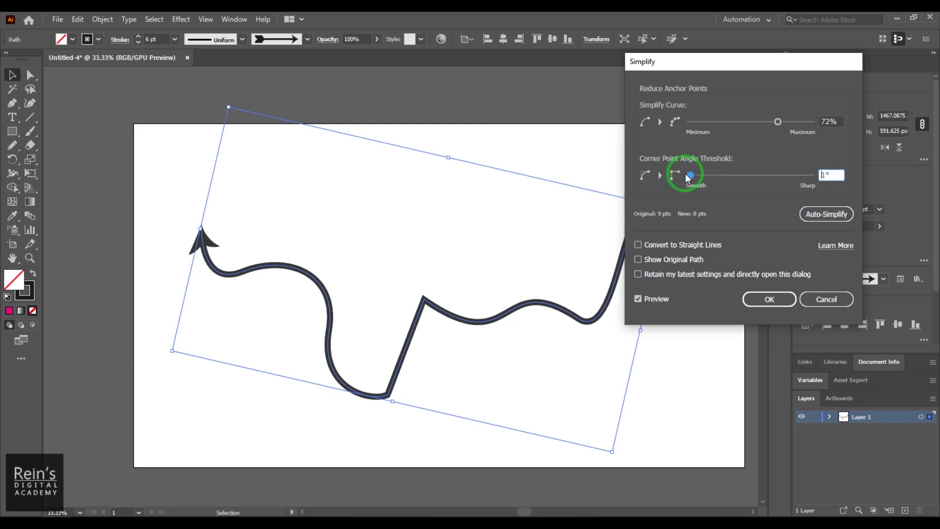
{"action": "left_click_drag", "start_coordinate": [777, 121], "coordinate": [676, 126]}
{"action": "left_click", "coordinate": [709, 187]}
{"action": "left_click_drag", "start_coordinate": [709, 188], "coordinate": [764, 129]}
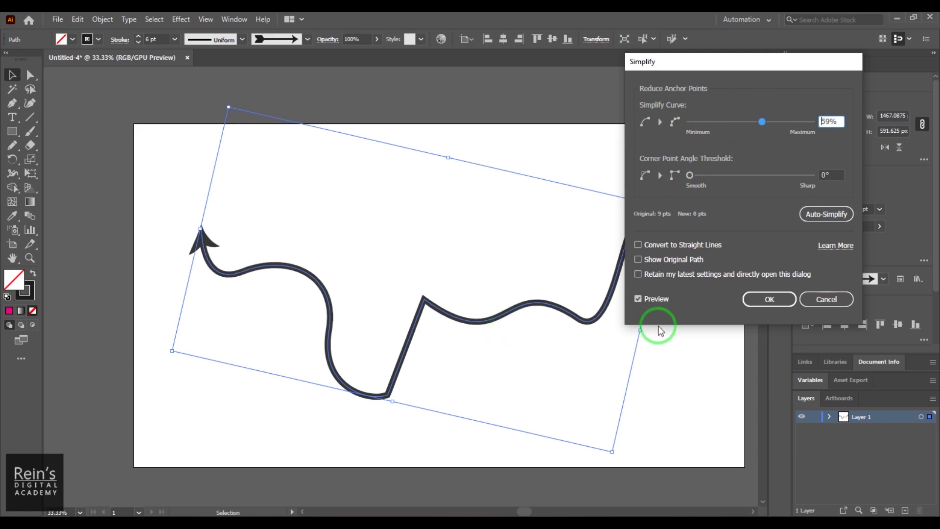
Cancel the Simplify settings and delete the arrow path from the artboard.
{"action": "left_click", "coordinate": [826, 301]}
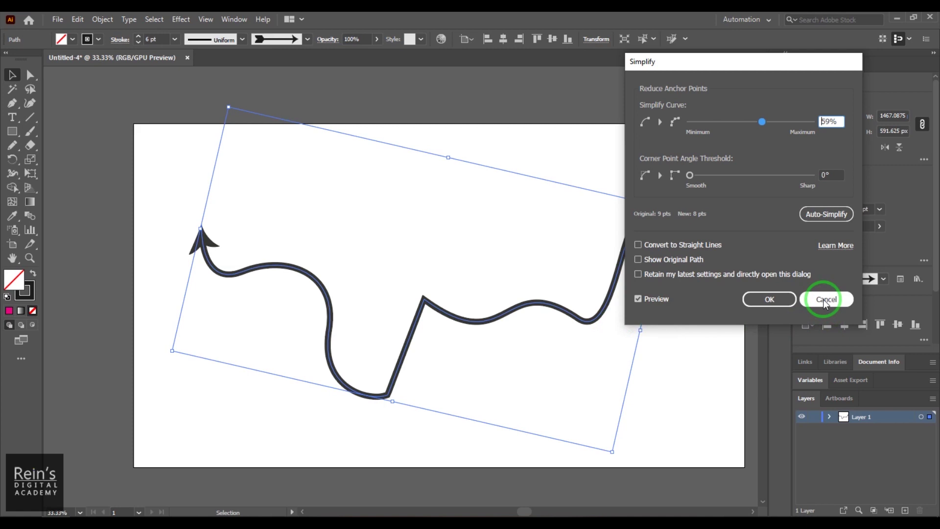
{"action": "left_click", "coordinate": [826, 299]}
{"action": "left_click", "coordinate": [528, 269]}
{"action": "left_click", "coordinate": [606, 305]}
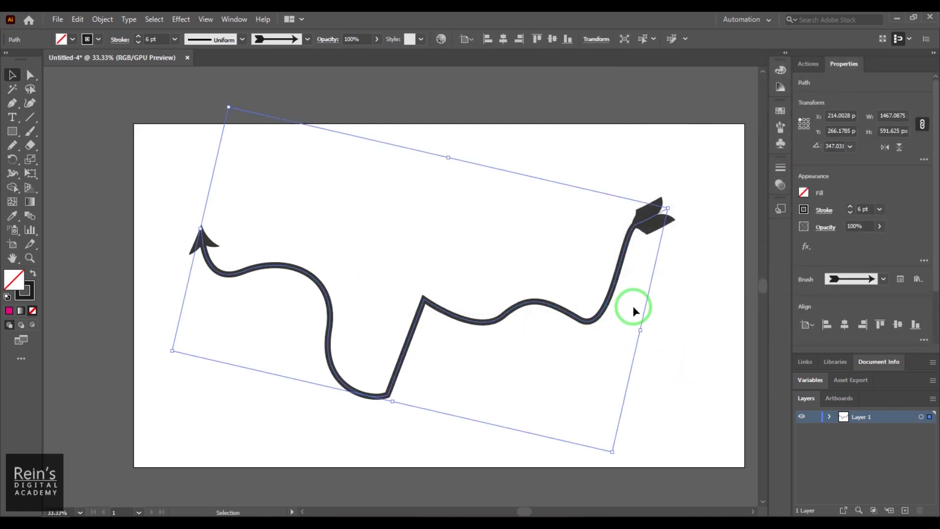
{"action": "key", "text": "Delete"}
Draw an open path with the Pen tool, running from straight corners through two small waves to a narrow double-spiked peak.
{"action": "left_click", "coordinate": [14, 104]}
{"action": "left_click", "coordinate": [255, 355]}
{"action": "left_click", "coordinate": [212, 281]}
{"action": "left_click", "coordinate": [255, 278]}
{"action": "left_click", "coordinate": [258, 242]}
{"action": "left_click_drag", "start_coordinate": [280, 255], "coordinate": [294, 276]}
{"action": "mouse_move", "coordinate": [319, 246]}
{"action": "left_mouse_down"}
{"action": "mouse_move", "coordinate": [333, 237]}
{"action": "mouse_move", "coordinate": [344, 293]}
{"action": "left_mouse_up"}
{"action": "left_click", "coordinate": [410, 265]}
{"action": "left_click", "coordinate": [455, 196]}
{"action": "left_click", "coordinate": [461, 238]}
{"action": "left_click", "coordinate": [467, 196]}
Extend the path from the peak through long curved lobes and a short curved tail near the artboard's lower centre, and finish drawing.
{"action": "left_click", "coordinate": [503, 253]}
{"action": "left_click_drag", "start_coordinate": [504, 296], "coordinate": [452, 341]}
{"action": "left_click_drag", "start_coordinate": [650, 276], "coordinate": [618, 331]}
{"action": "left_click_drag", "start_coordinate": [513, 344], "coordinate": [618, 386]}
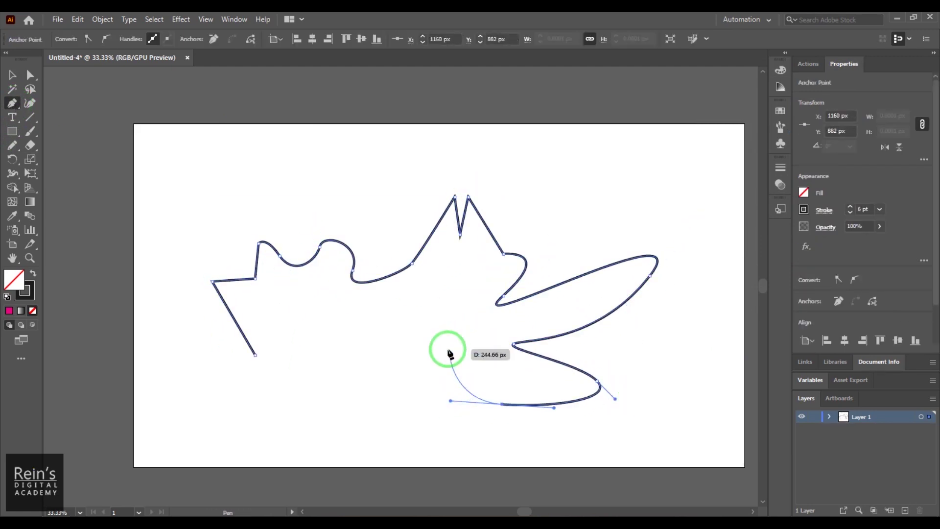
{"action": "left_click", "coordinate": [502, 404]}
{"action": "left_click_drag", "start_coordinate": [533, 435], "coordinate": [537, 439]}
{"action": "left_click_drag", "start_coordinate": [448, 427], "coordinate": [446, 356]}
{"action": "left_click_drag", "start_coordinate": [395, 412], "coordinate": [329, 409]}
{"action": "left_click", "coordinate": [395, 412]}
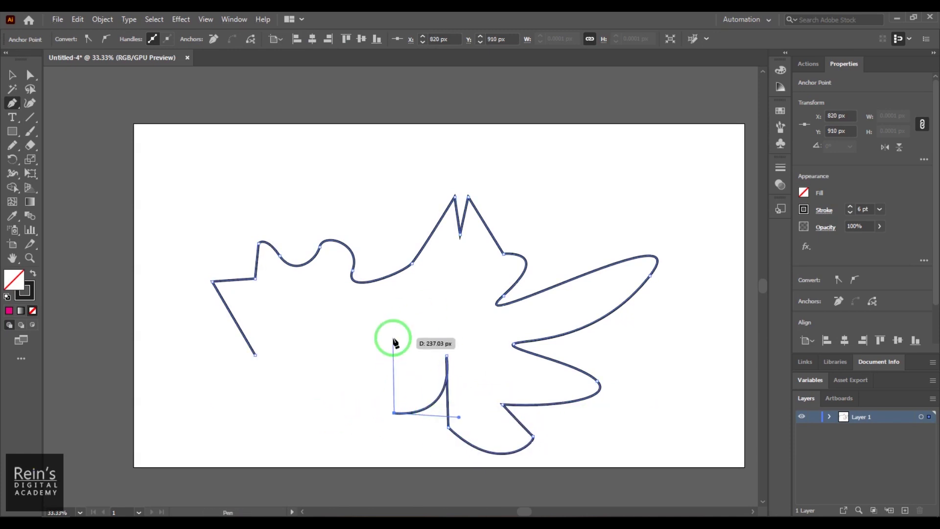
{"action": "left_click", "coordinate": [12, 75]}
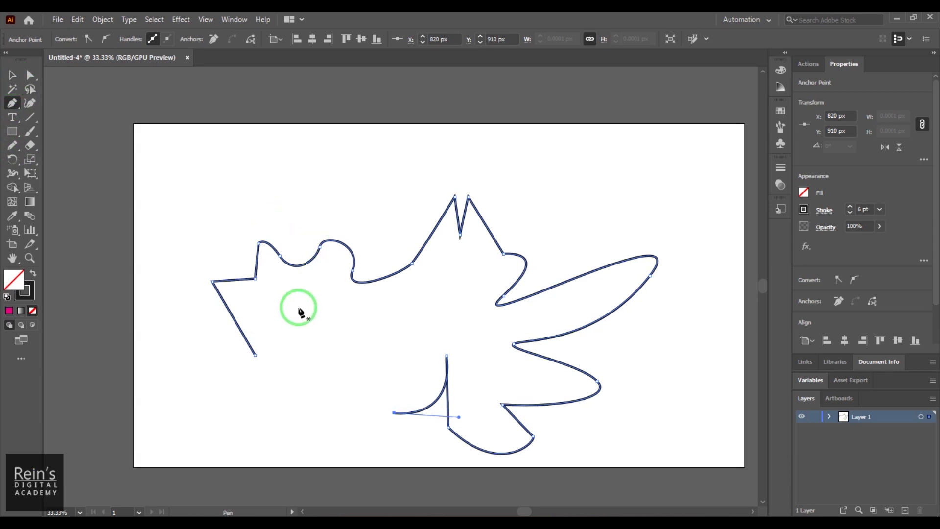
{"action": "left_click", "coordinate": [12, 75]}
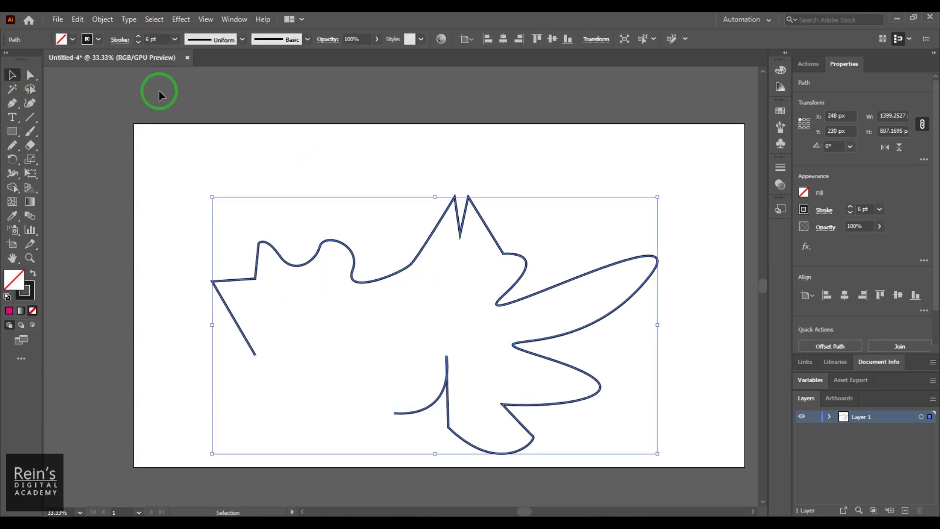
Simplify the new path using the full options, with Simplify Curve at 0% and Corner Point Angle Threshold at 0°.
{"action": "left_click", "coordinate": [103, 19]}
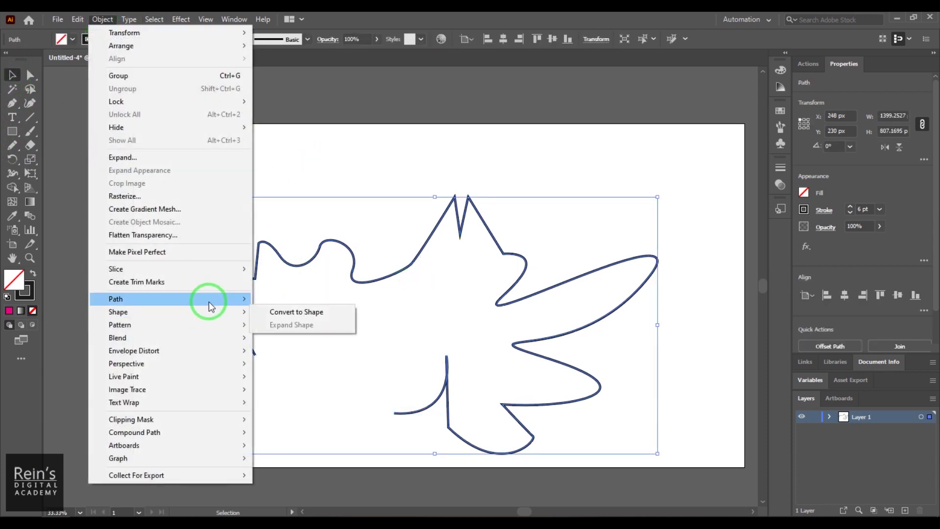
{"action": "mouse_move", "coordinate": [210, 300]}
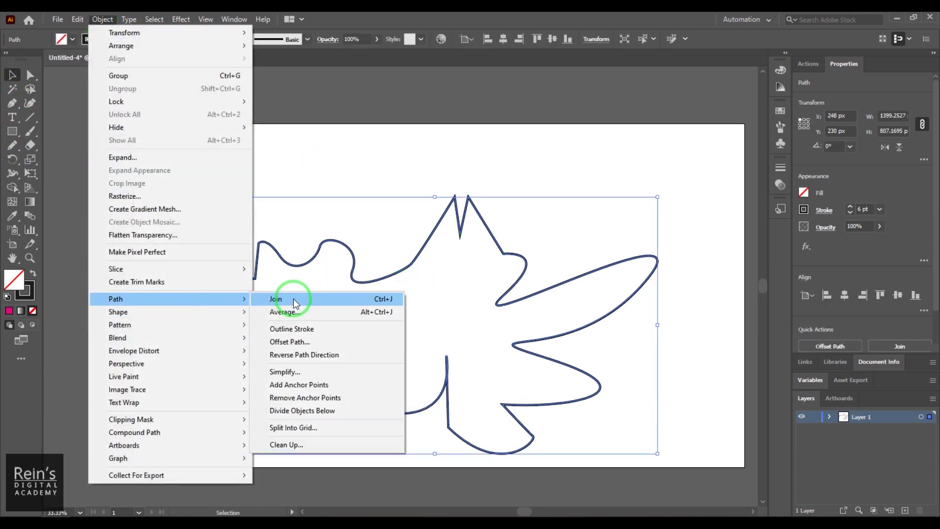
{"action": "left_click", "coordinate": [336, 378]}
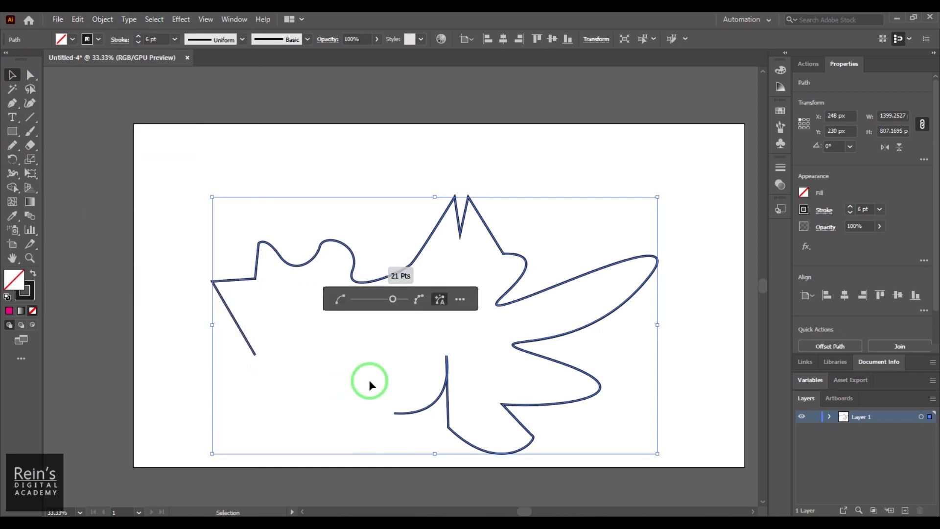
{"action": "left_click", "coordinate": [459, 298]}
{"action": "left_click_drag", "start_coordinate": [782, 122], "coordinate": [819, 132]}
{"action": "left_click_drag", "start_coordinate": [791, 175], "coordinate": [683, 178]}
{"action": "left_click", "coordinate": [685, 125]}
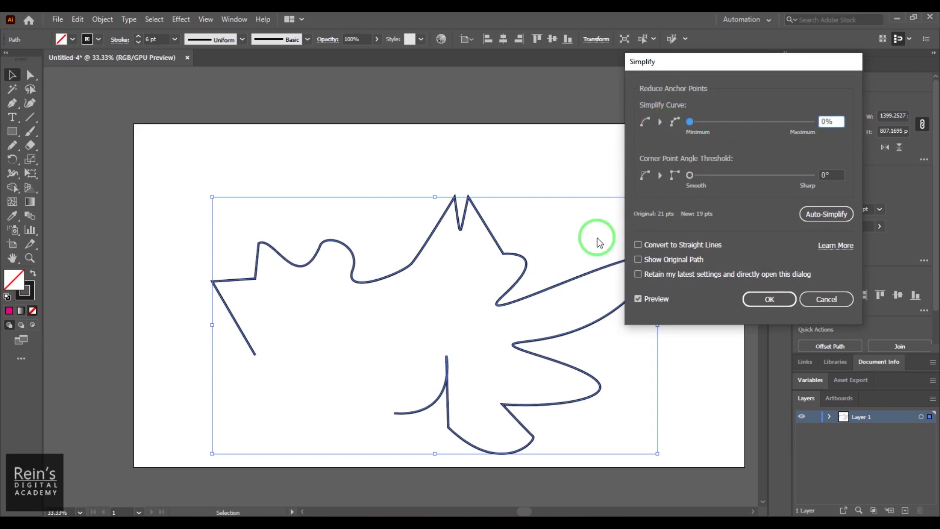
Compare the new path with Simplify Curve at 100% and return the value to 0%.
{"action": "left_click", "coordinate": [690, 123]}
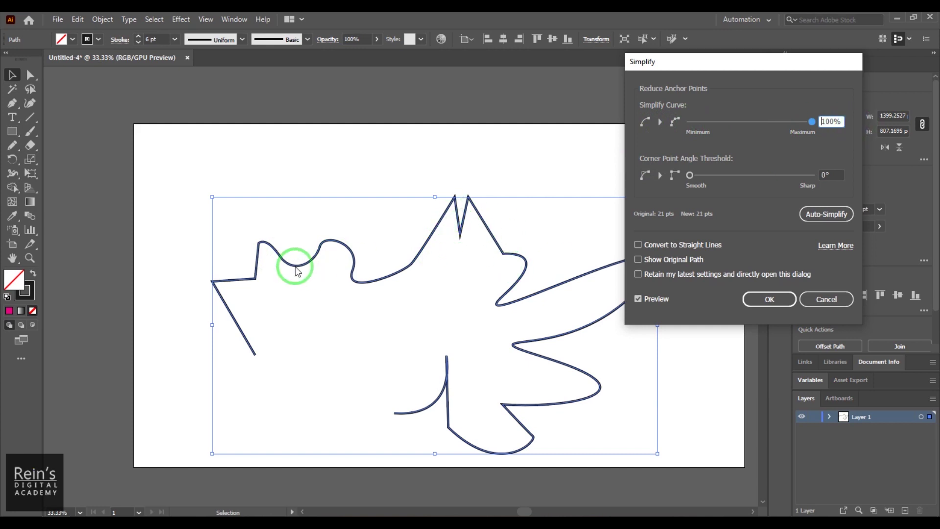
{"action": "left_click_drag", "start_coordinate": [791, 122], "coordinate": [923, 124]}
{"action": "left_click_drag", "start_coordinate": [799, 125], "coordinate": [650, 125]}
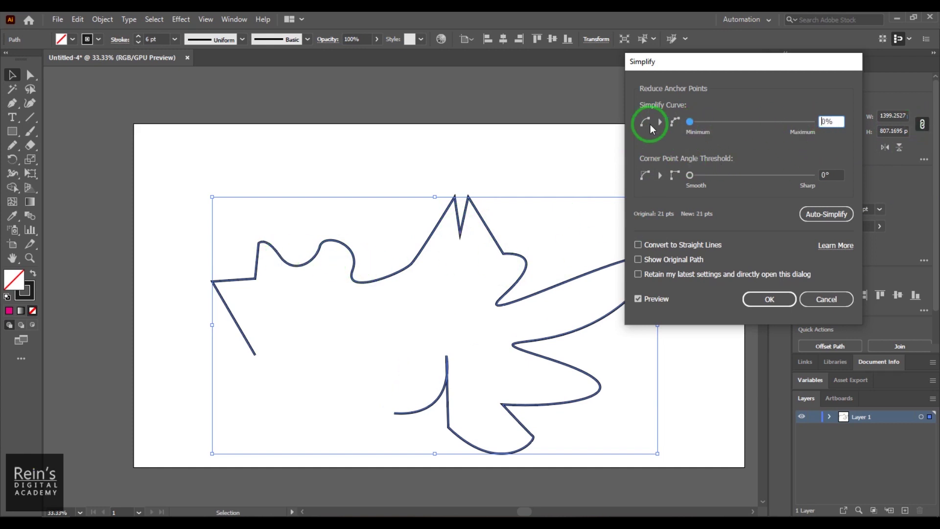
{"action": "left_click_drag", "start_coordinate": [884, 128], "coordinate": [631, 131]}
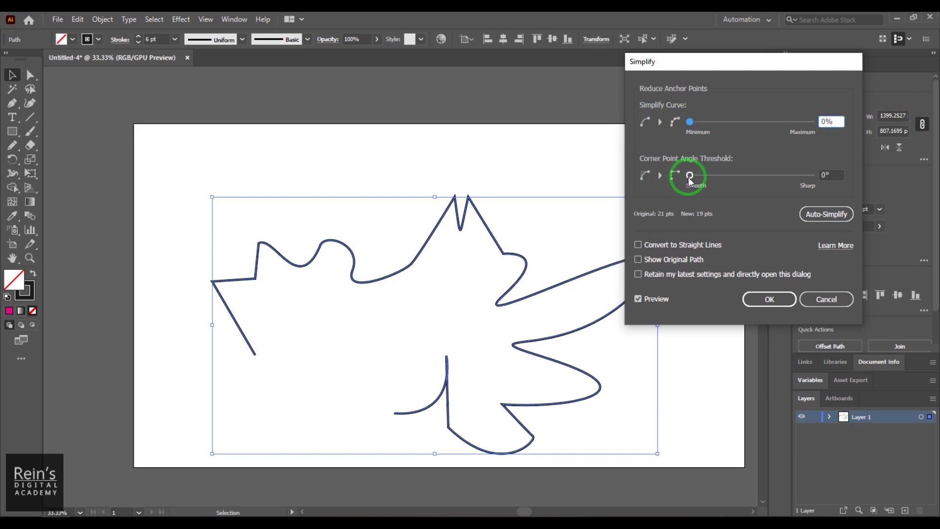
Preview the simplification with Corner Point Angle Threshold at 180° and 0°, varying Simplify Curve up to 100%.
{"action": "left_click_drag", "start_coordinate": [691, 176], "coordinate": [917, 192]}
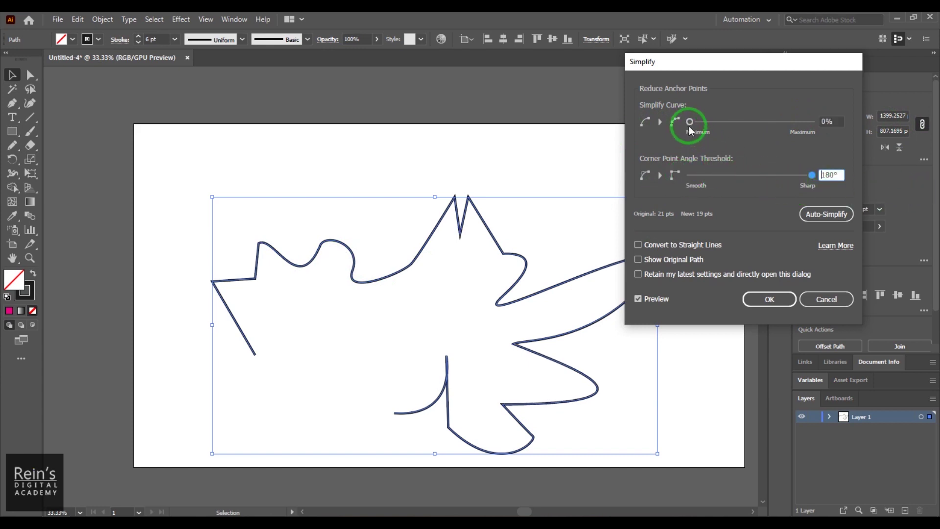
{"action": "left_click_drag", "start_coordinate": [687, 125], "coordinate": [810, 121]}
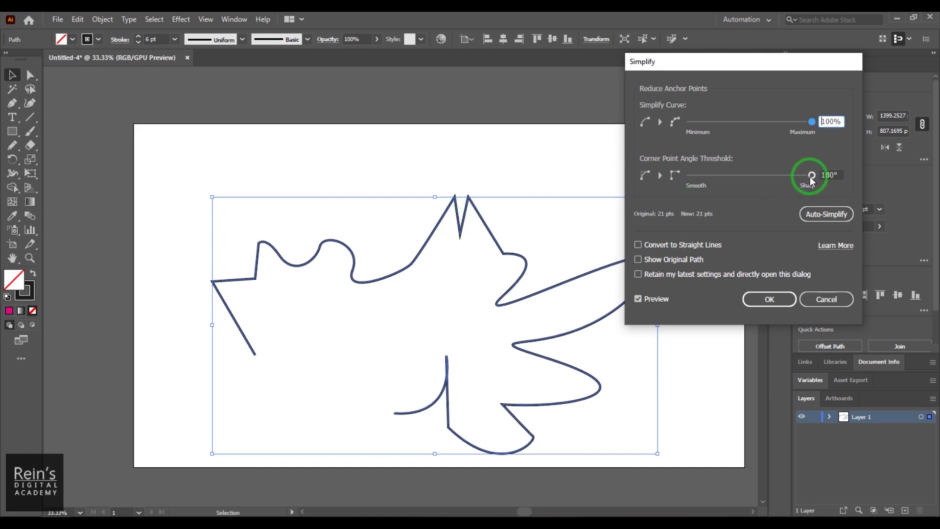
{"action": "left_click_drag", "start_coordinate": [811, 180], "coordinate": [838, 175]}
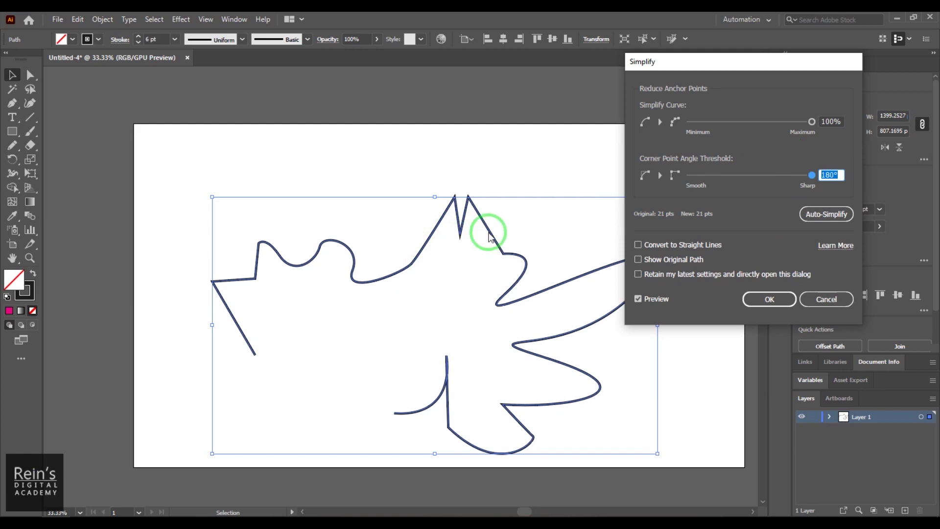
{"action": "left_click", "coordinate": [705, 122]}
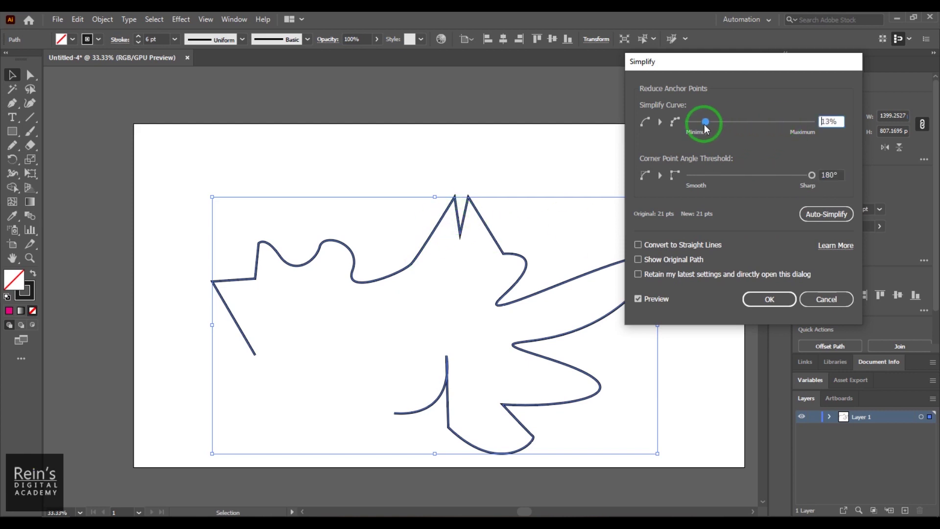
{"action": "left_click_drag", "start_coordinate": [705, 122], "coordinate": [866, 125]}
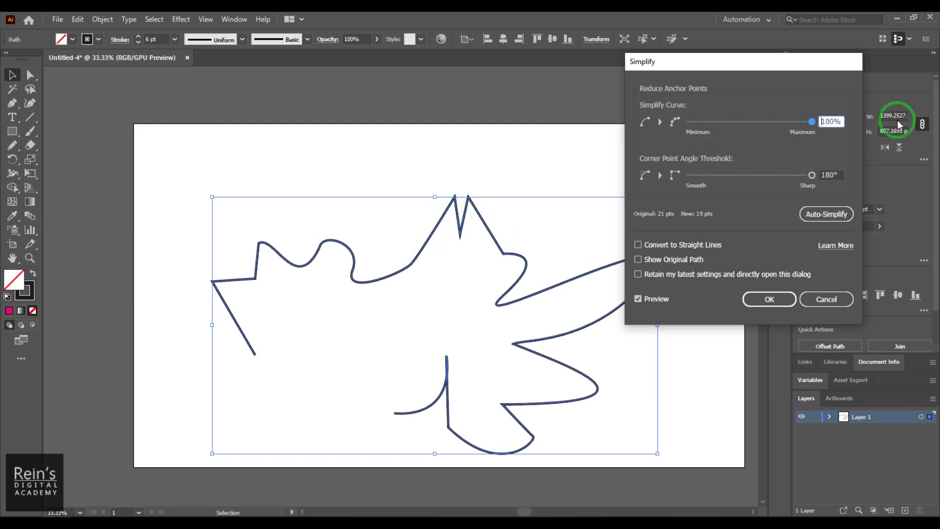
{"action": "left_click_drag", "start_coordinate": [812, 175], "coordinate": [691, 175]}
{"action": "left_click_drag", "start_coordinate": [789, 125], "coordinate": [683, 142]}
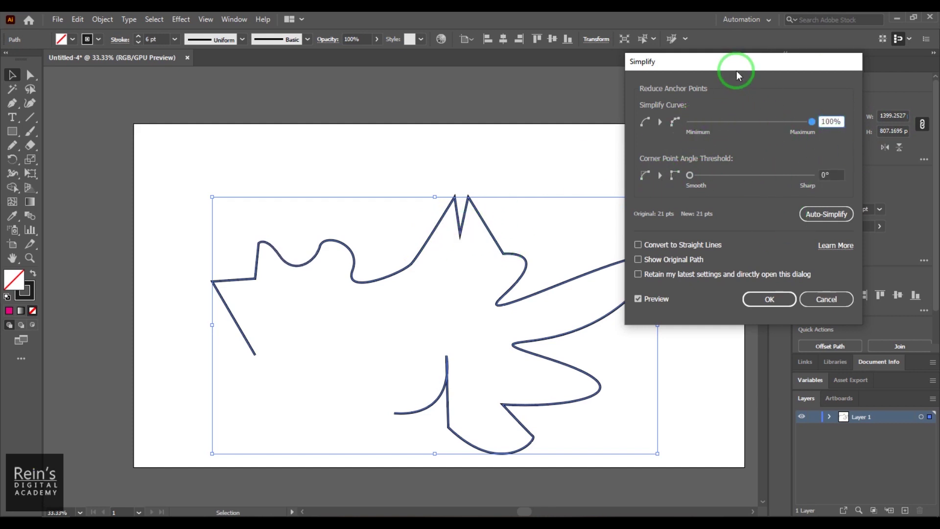
Apply Auto-Simplify to the path, and switch Convert to Straight Lines on and off to preview its effect.
{"action": "mouse_move", "coordinate": [777, 60]}
{"action": "left_mouse_down"}
{"action": "mouse_move", "coordinate": [727, 49]}
{"action": "mouse_move", "coordinate": [767, 48]}
{"action": "left_mouse_up"}
{"action": "left_click", "coordinate": [816, 202]}
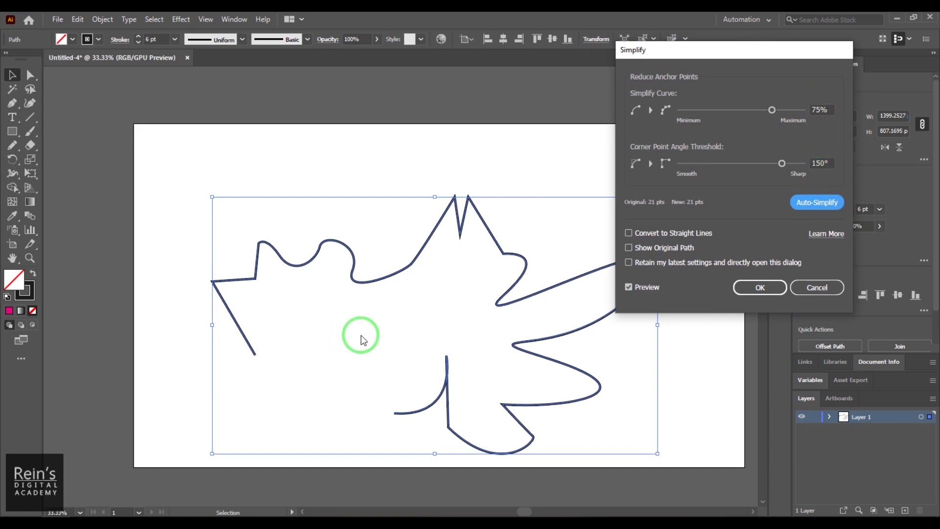
{"action": "left_click", "coordinate": [683, 237]}
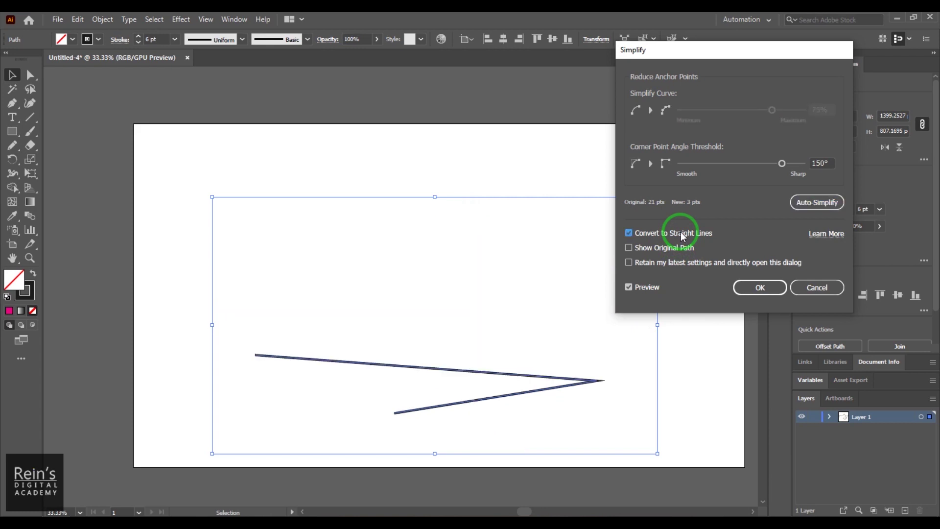
{"action": "left_click", "coordinate": [682, 237]}
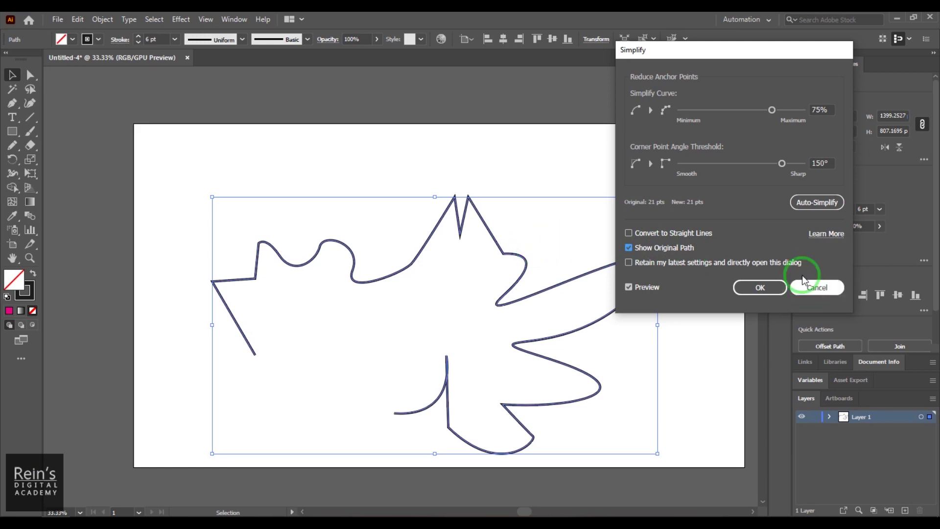
Compare the path against its original with Simplify Curve at 0% and Corner Point Angle Threshold at 0°, and cancel the simplification.
{"action": "left_click_drag", "start_coordinate": [782, 163], "coordinate": [762, 157]}
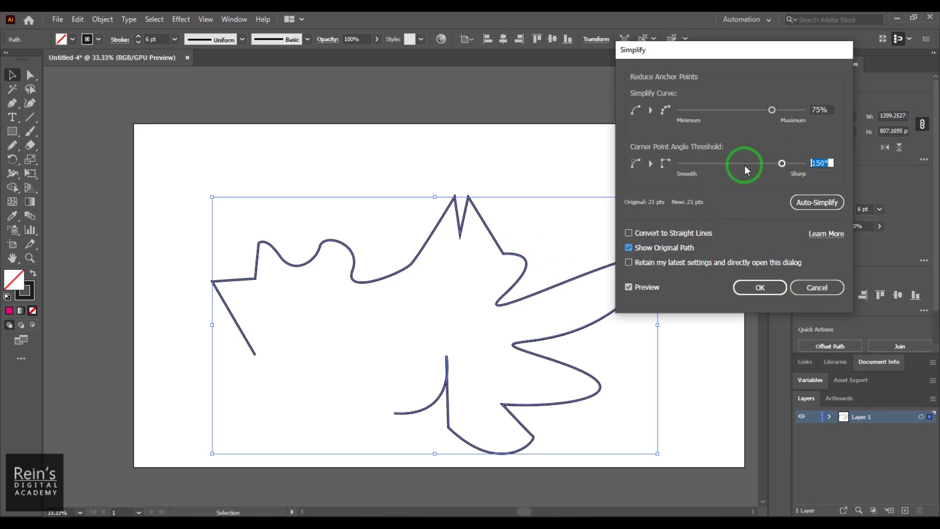
{"action": "left_click_drag", "start_coordinate": [771, 110], "coordinate": [619, 105]}
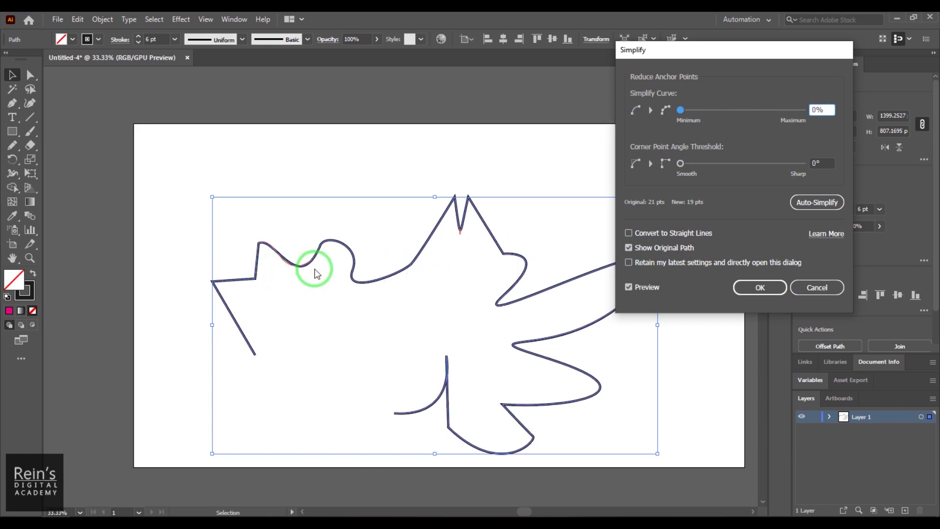
{"action": "left_click", "coordinate": [808, 287]}
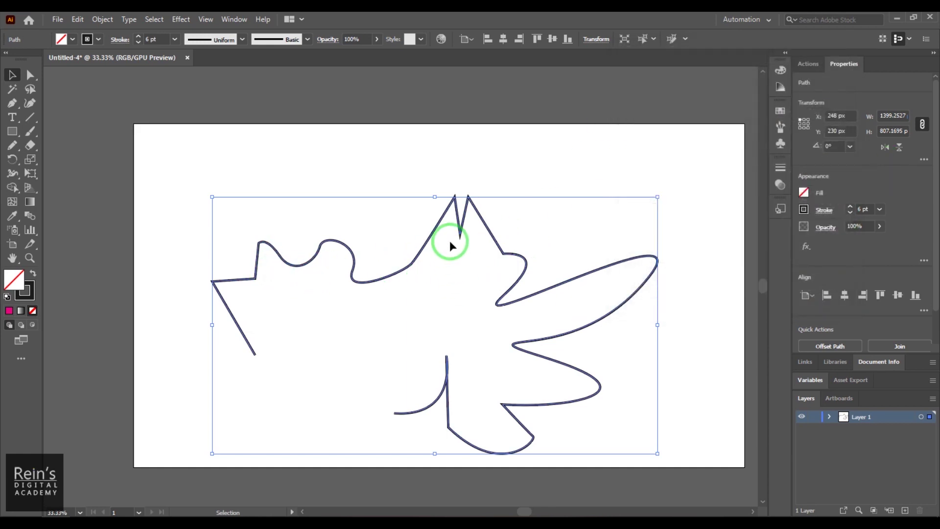
Preview Simplify close up at the double-spiked peak, with Show Original Path on, Simplify Curve 0% and Corner Point Angle Threshold 0°.
{"action": "key", "text": "z"}
{"action": "left_click_drag", "start_coordinate": [447, 216], "coordinate": [666, 364]}
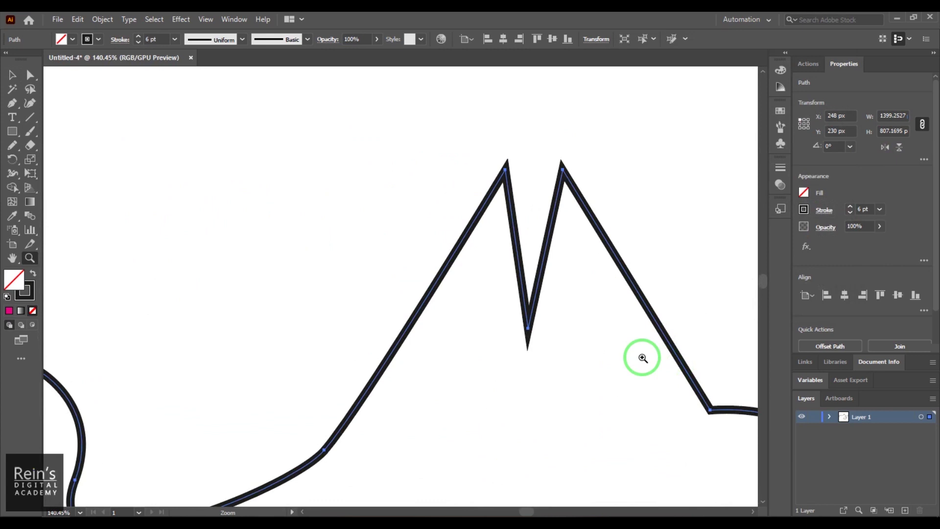
{"action": "left_click_drag", "start_coordinate": [579, 330], "coordinate": [579, 225]}
{"action": "left_click", "coordinate": [13, 77]}
{"action": "left_click", "coordinate": [103, 21]}
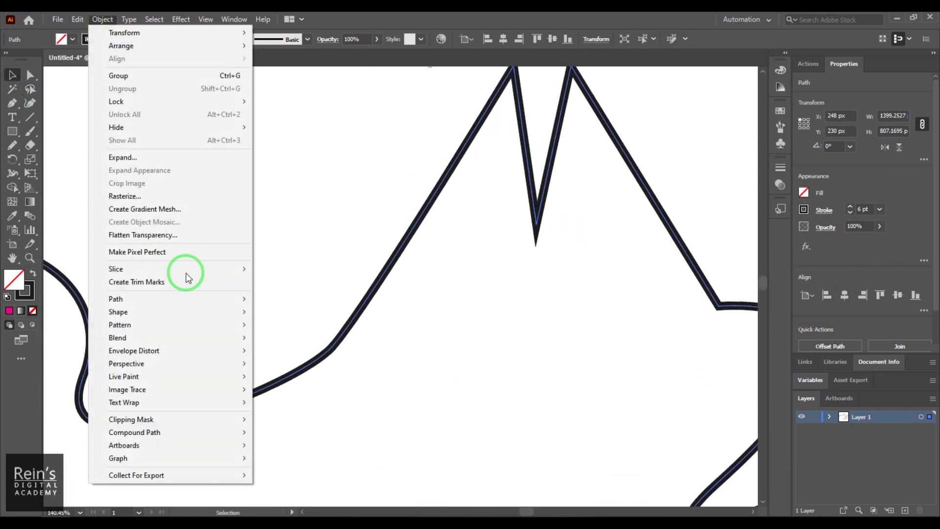
{"action": "mouse_move", "coordinate": [197, 299]}
{"action": "left_click", "coordinate": [358, 369]}
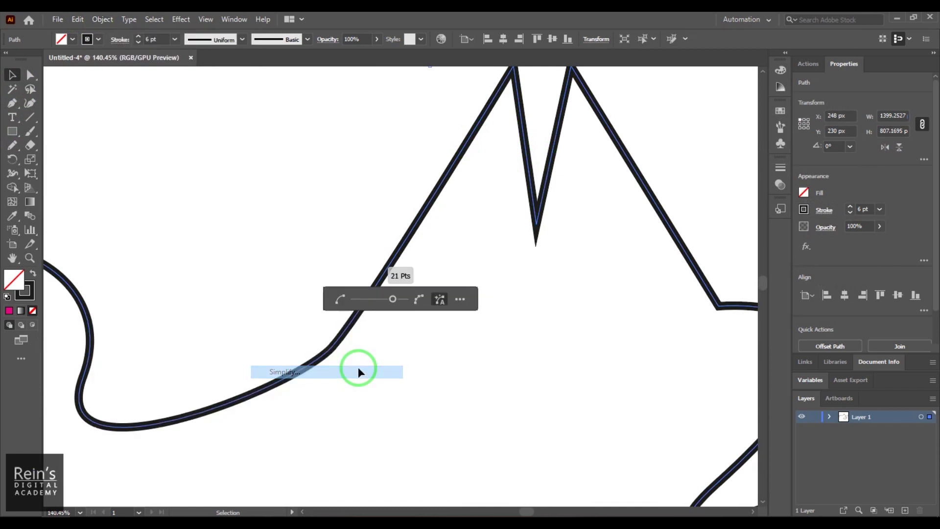
{"action": "left_click", "coordinate": [453, 300]}
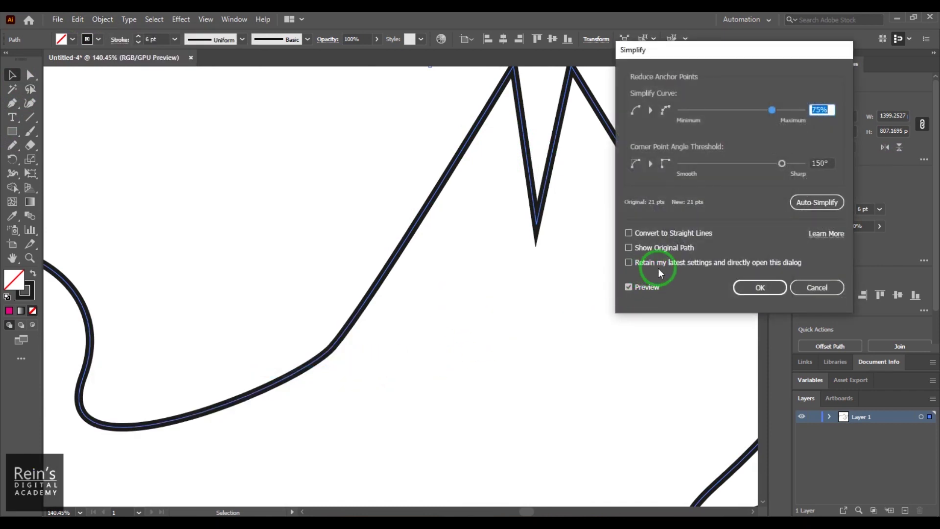
{"action": "left_click", "coordinate": [666, 249]}
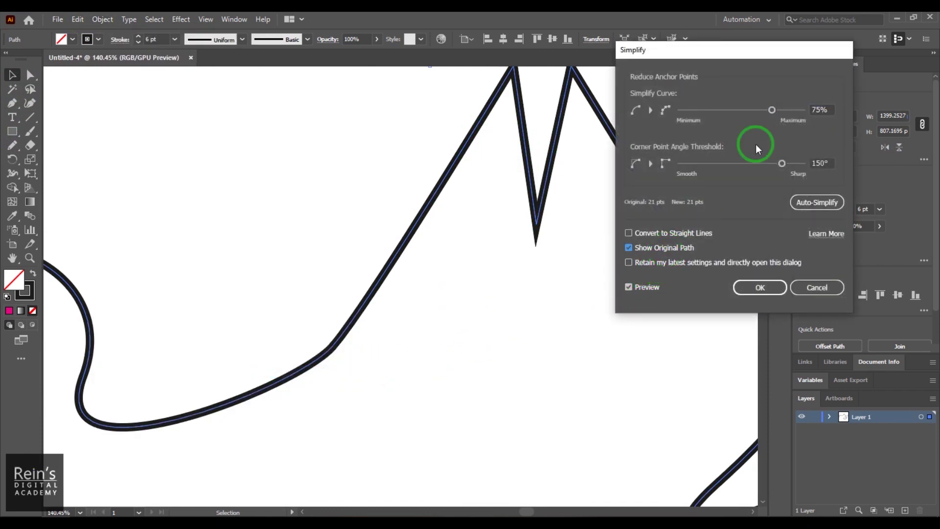
{"action": "left_click_drag", "start_coordinate": [767, 118], "coordinate": [657, 117]}
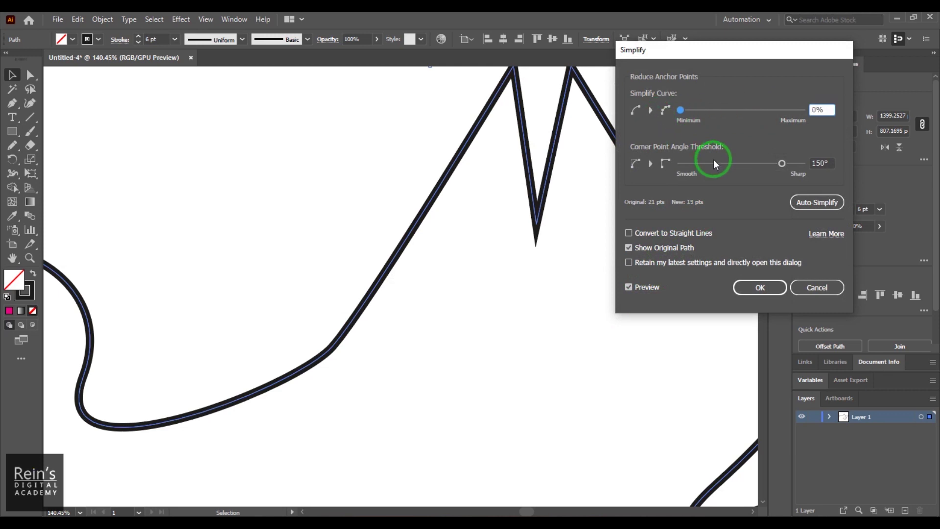
{"action": "left_click_drag", "start_coordinate": [713, 160], "coordinate": [650, 169]}
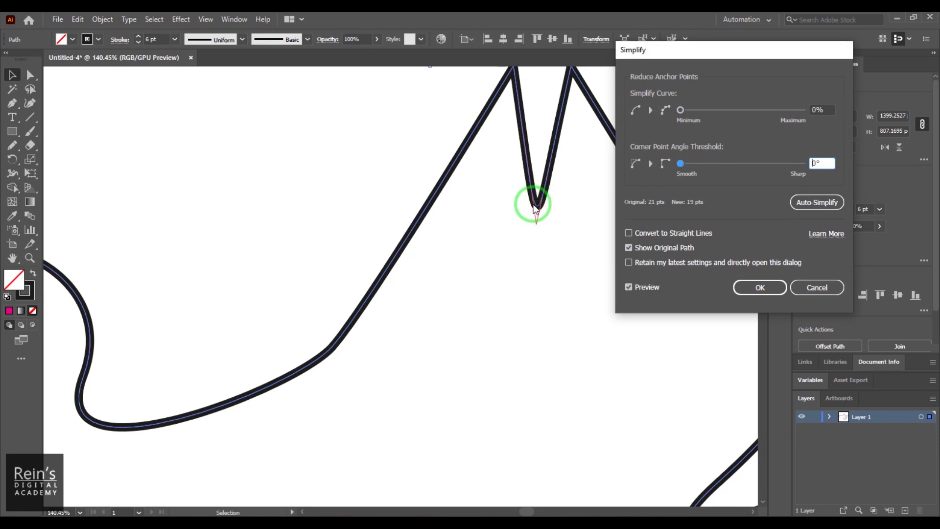
Toggle Show Original Path repeatedly to compare the peak's notch with its original shape, and discard the simplification.
{"action": "left_click", "coordinate": [644, 247]}
{"action": "left_click", "coordinate": [645, 247]}
{"action": "left_click", "coordinate": [644, 247]}
{"action": "left_click", "coordinate": [645, 247]}
{"action": "left_click", "coordinate": [644, 247]}
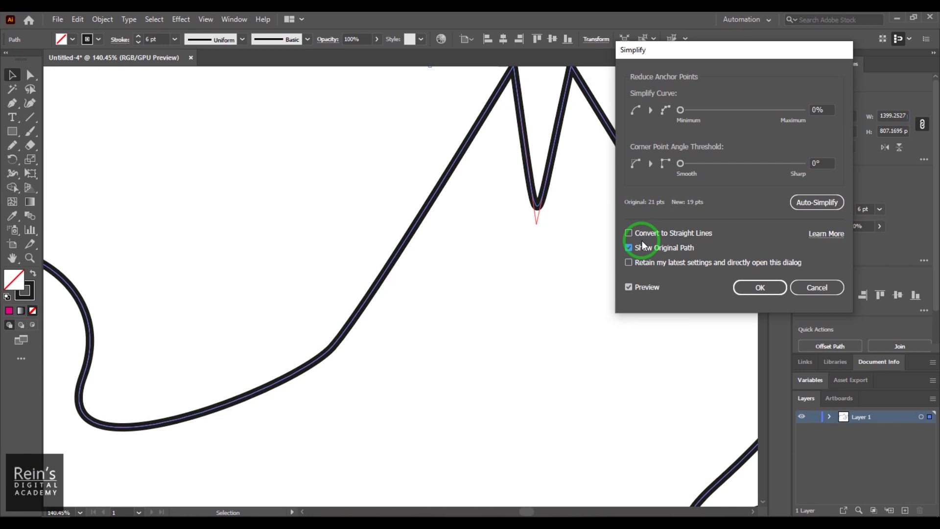
{"action": "left_click", "coordinate": [815, 287]}
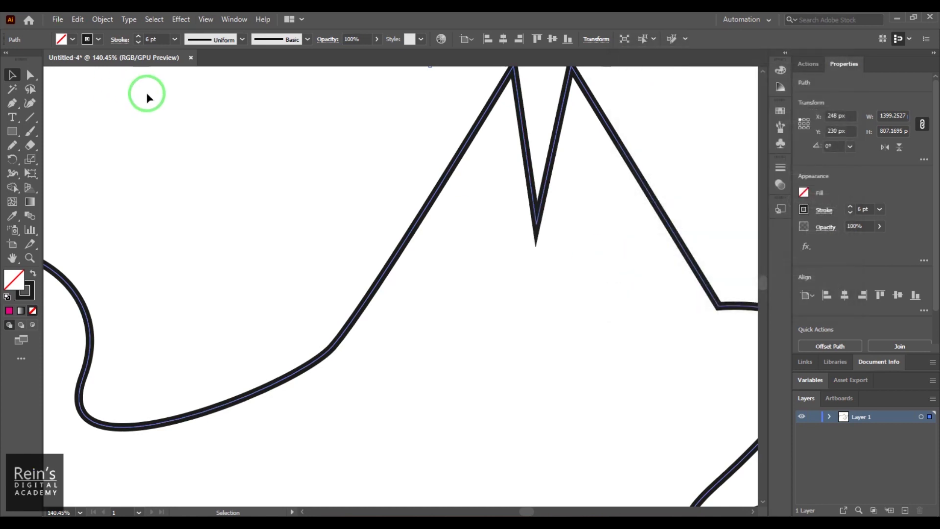
Reopen the full Simplify options, retain the latest settings, and set Corner Point Angle Threshold to 0° and Simplify Curve to 8%.
{"action": "left_click", "coordinate": [96, 22]}
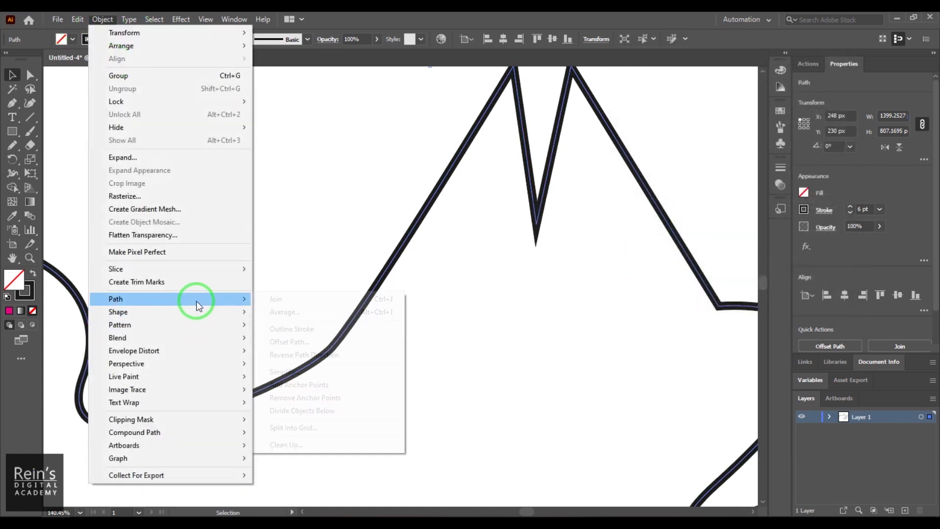
{"action": "mouse_move", "coordinate": [193, 299]}
{"action": "left_click", "coordinate": [285, 372]}
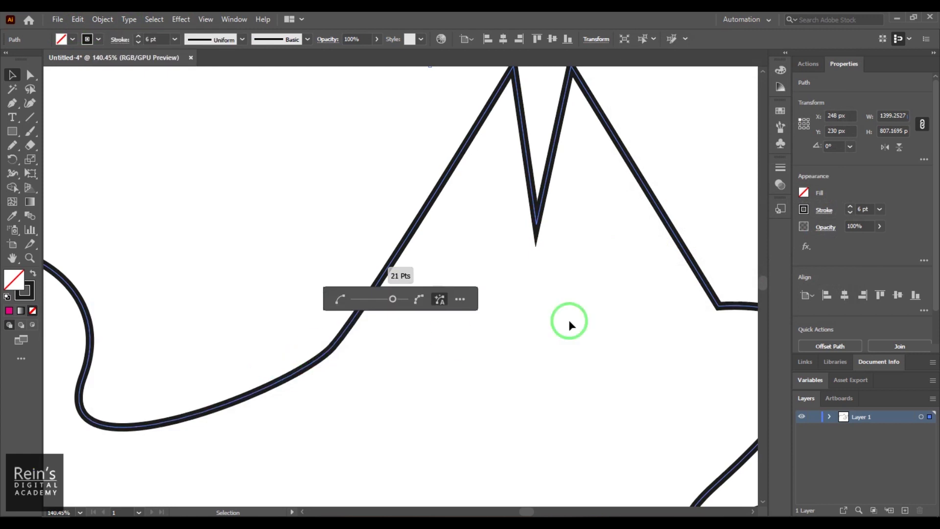
{"action": "left_click", "coordinate": [461, 301]}
{"action": "left_click", "coordinate": [681, 263]}
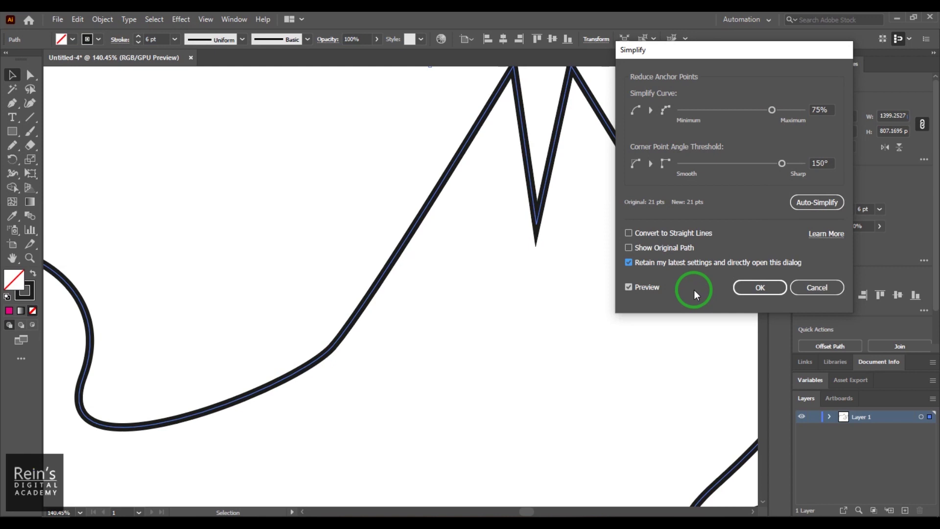
{"action": "left_click_drag", "start_coordinate": [759, 164], "coordinate": [644, 180]}
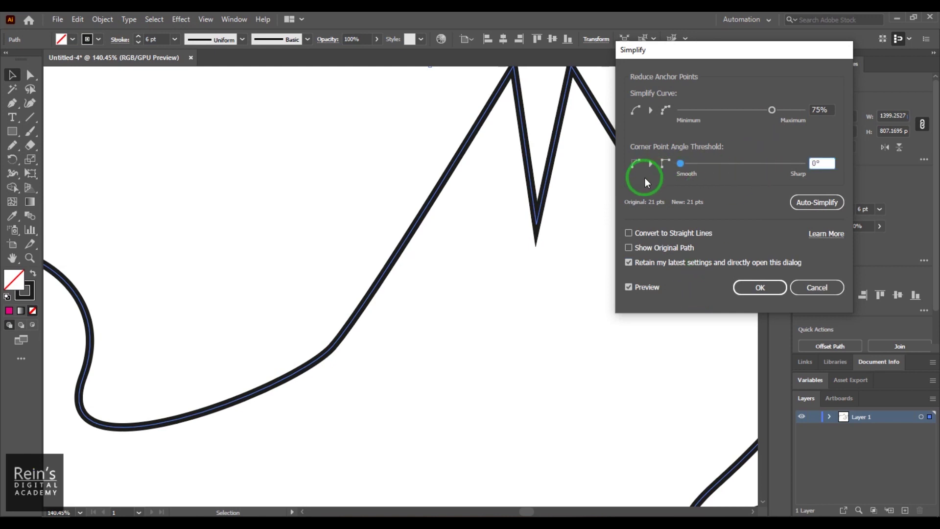
{"action": "left_click_drag", "start_coordinate": [720, 109], "coordinate": [689, 123]}
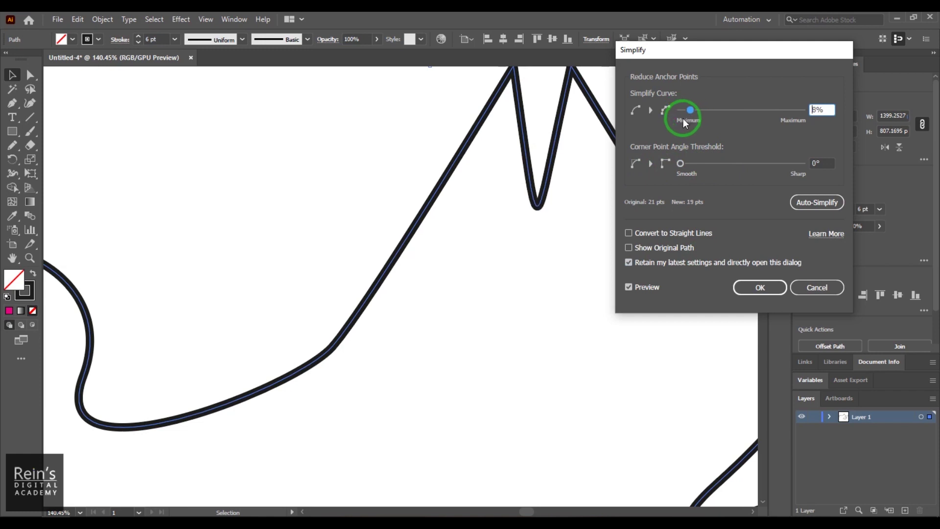
Show the original path for comparison and apply the simplification to the path.
{"action": "left_click", "coordinate": [652, 253]}
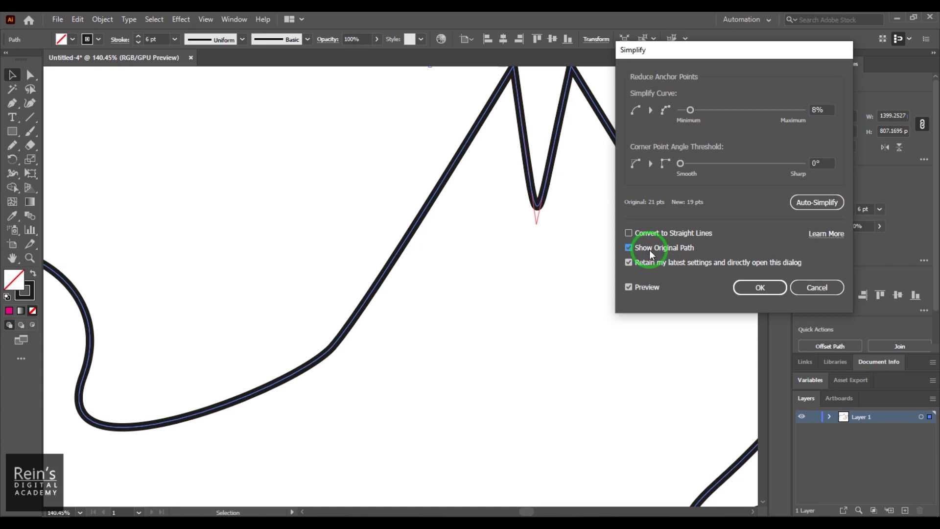
{"action": "left_click", "coordinate": [822, 110]}
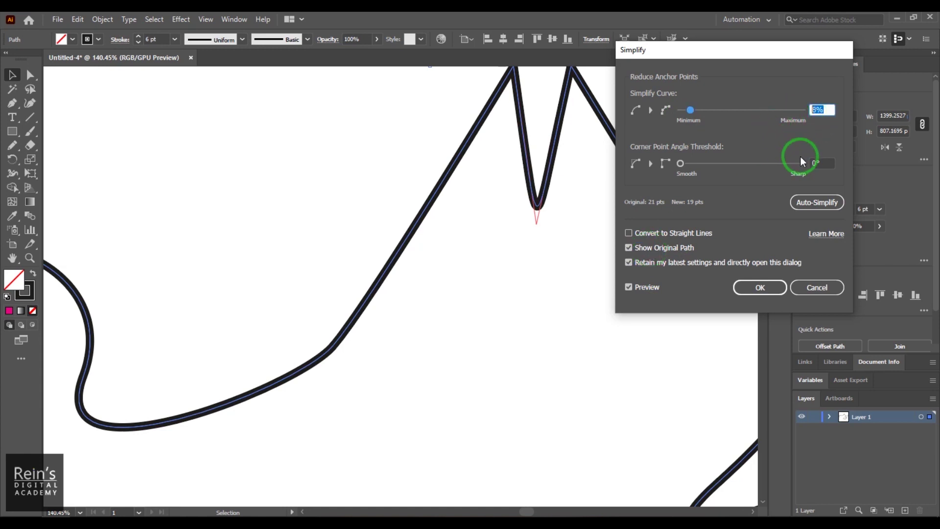
{"action": "left_click", "coordinate": [822, 163]}
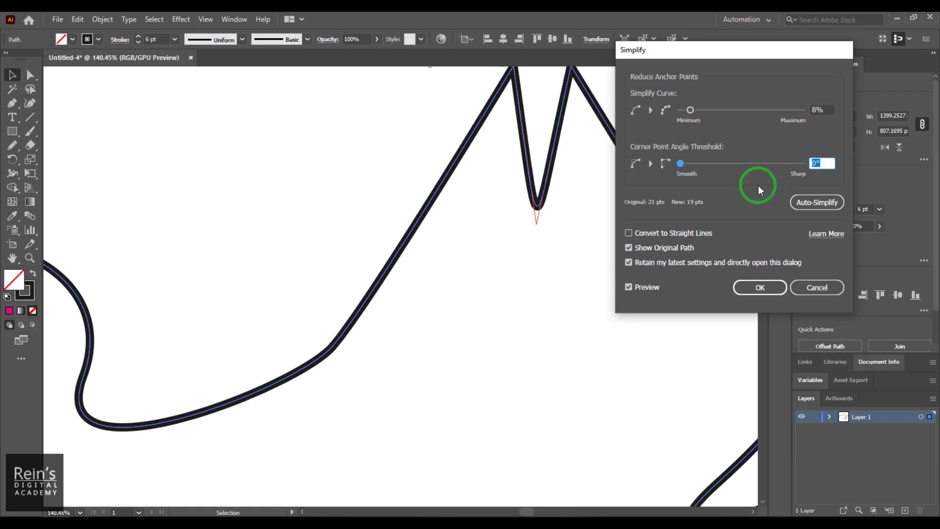
{"action": "left_click", "coordinate": [754, 289]}
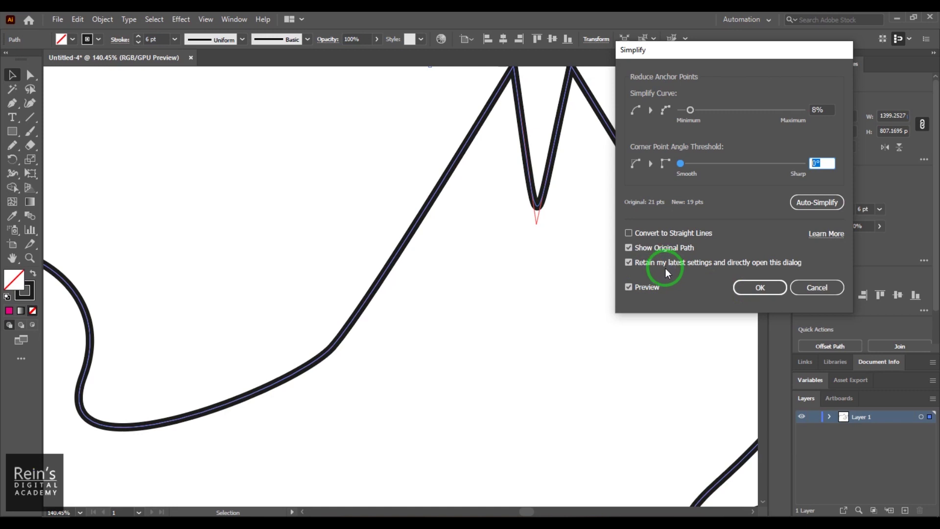
{"action": "left_click", "coordinate": [761, 289]}
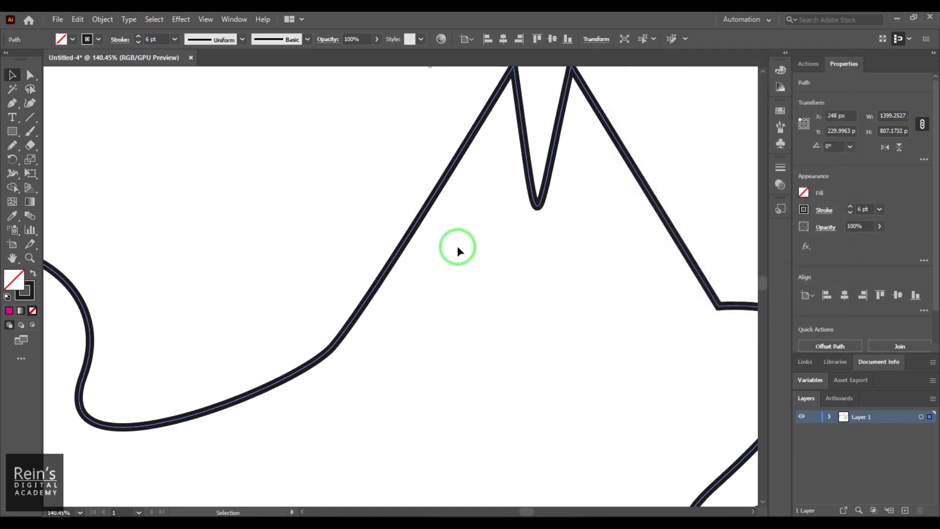
Simplify the path once more with the retained settings of Simplify Curve 8% and Corner Point Angle Threshold 0°.
{"action": "left_click", "coordinate": [102, 20]}
{"action": "mouse_move", "coordinate": [195, 297]}
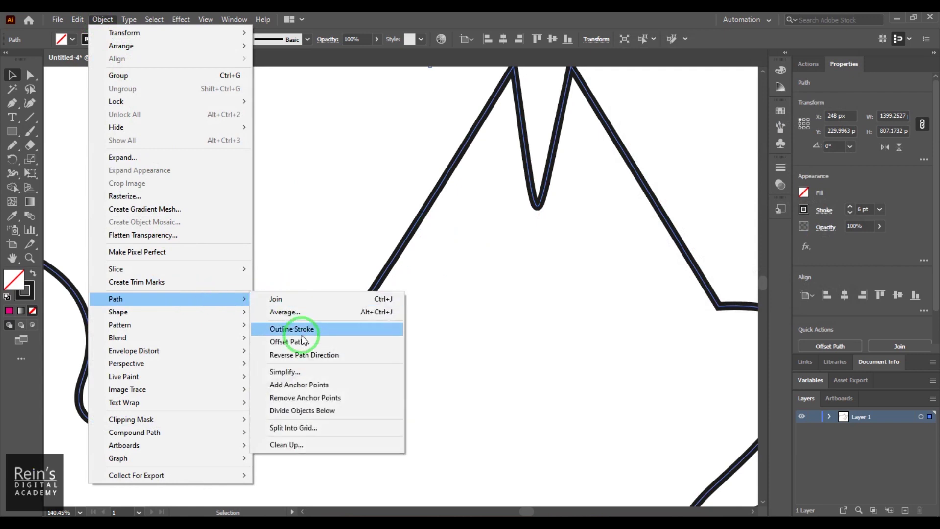
{"action": "left_click", "coordinate": [311, 376]}
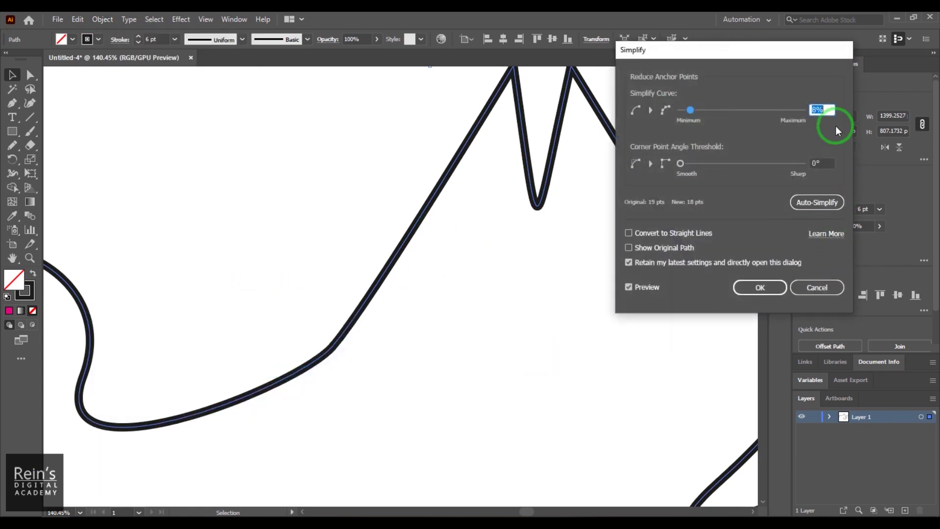
{"action": "left_click_drag", "start_coordinate": [673, 49], "coordinate": [543, 148]}
{"action": "left_click", "coordinate": [630, 385]}
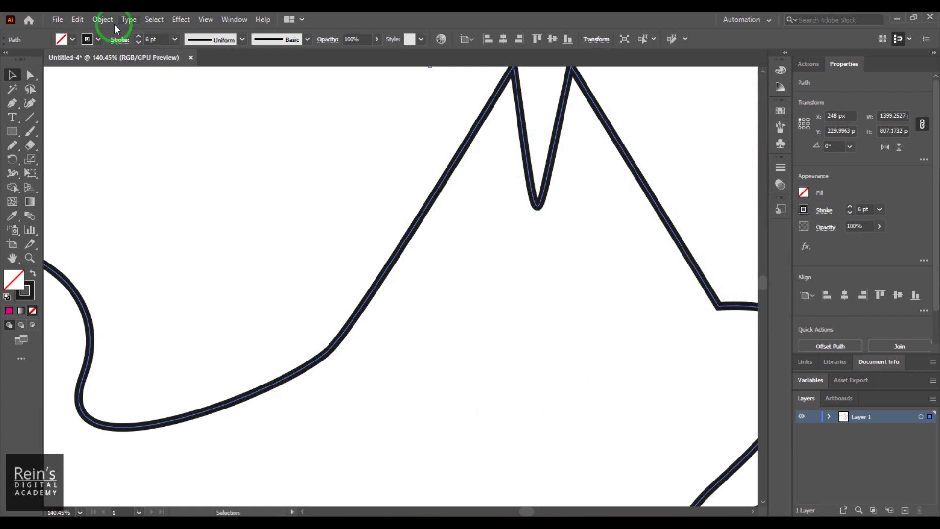
Open the full Simplify options for the path, retain the latest settings for direct opening, and apply the simplification.
{"action": "left_click", "coordinate": [116, 25]}
{"action": "mouse_move", "coordinate": [210, 299]}
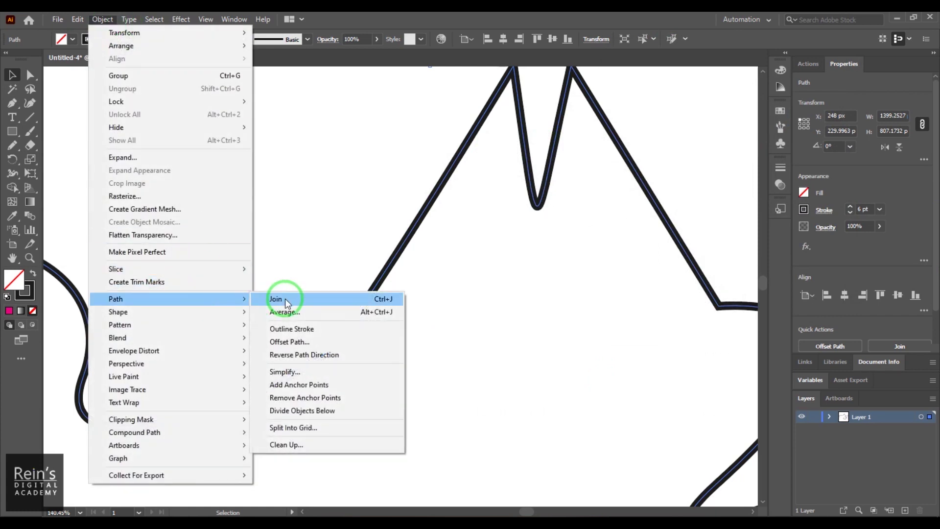
{"action": "left_click", "coordinate": [315, 372]}
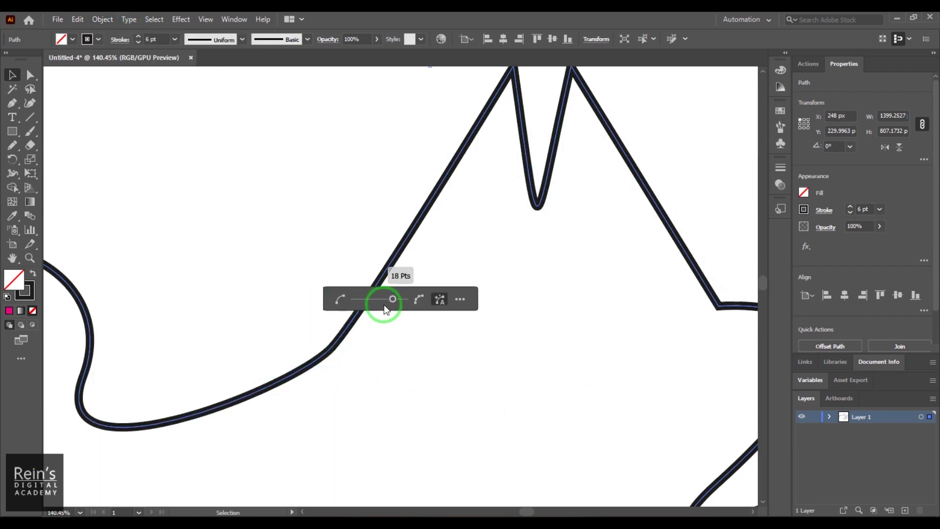
{"action": "left_click_drag", "start_coordinate": [384, 308], "coordinate": [382, 309]}
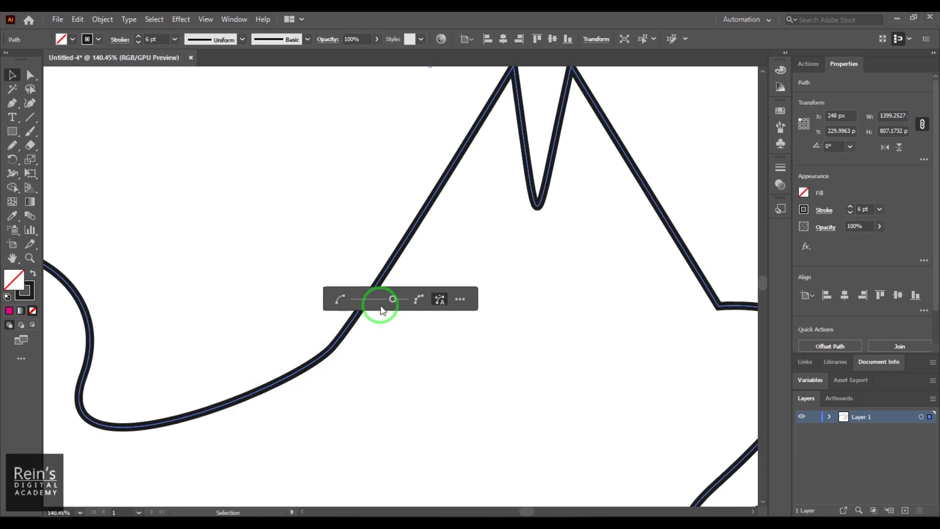
{"action": "left_click", "coordinate": [459, 300]}
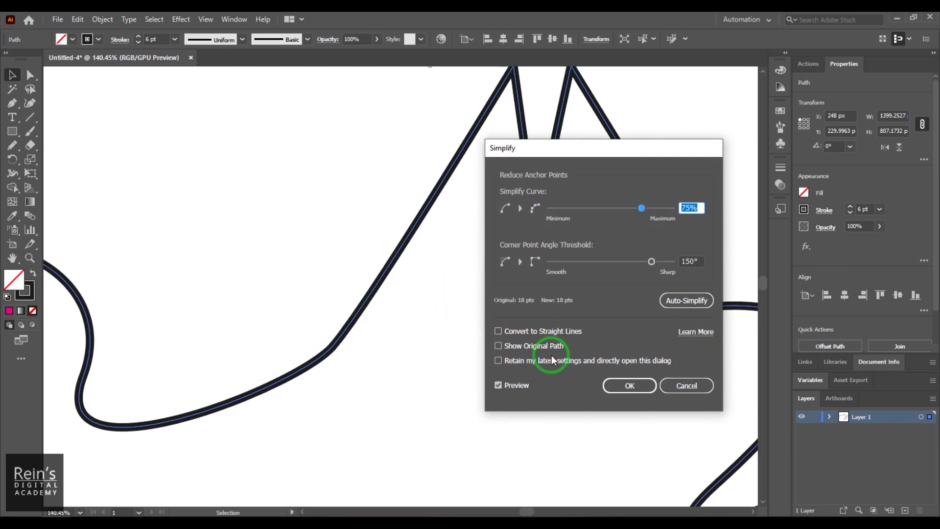
{"action": "left_click", "coordinate": [628, 386]}
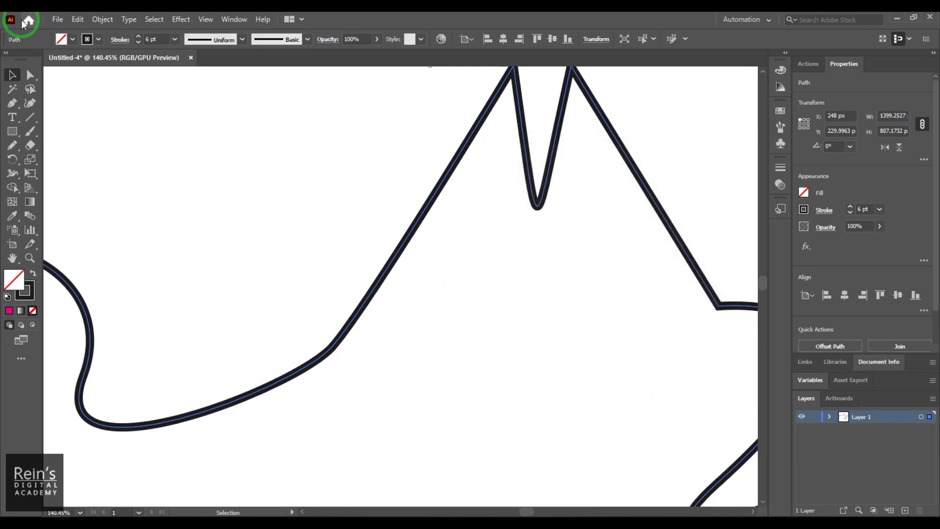
Simplify the path again straight from the full options, with Simplify Curve 75% and Corner Point Angle Threshold 150°.
{"action": "left_click", "coordinate": [103, 19]}
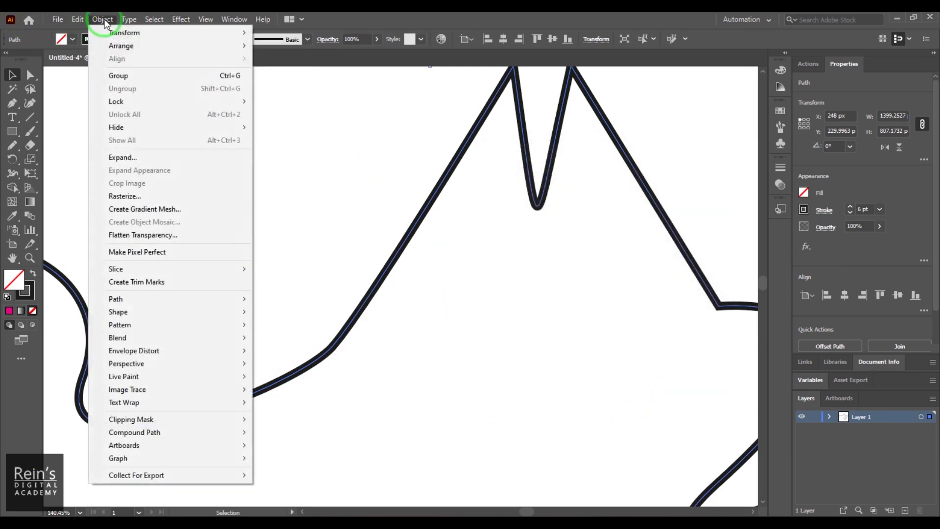
{"action": "mouse_move", "coordinate": [211, 299]}
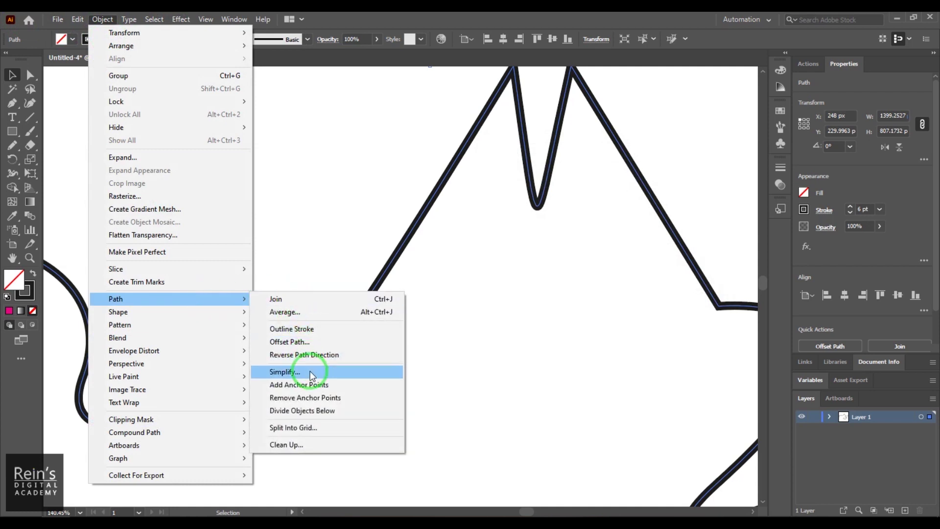
{"action": "left_click", "coordinate": [334, 365]}
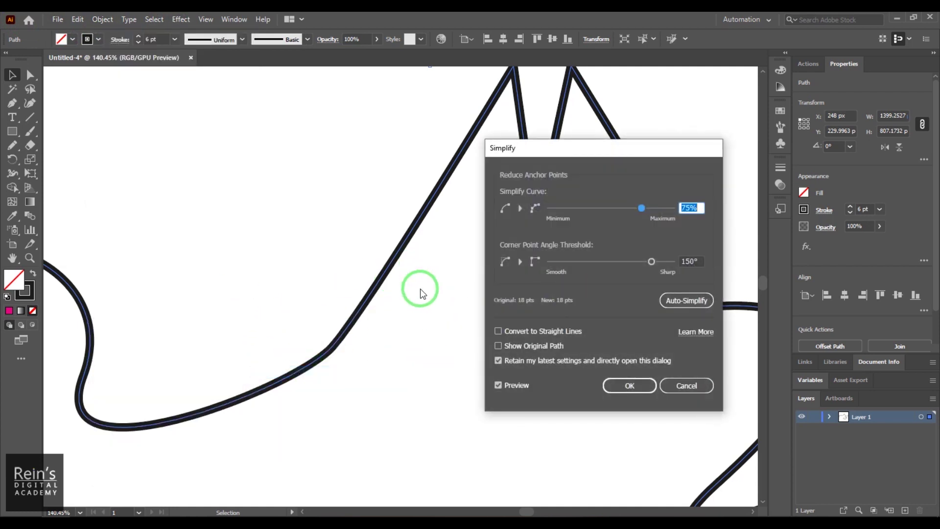
{"action": "left_click_drag", "start_coordinate": [605, 149], "coordinate": [566, 150]}
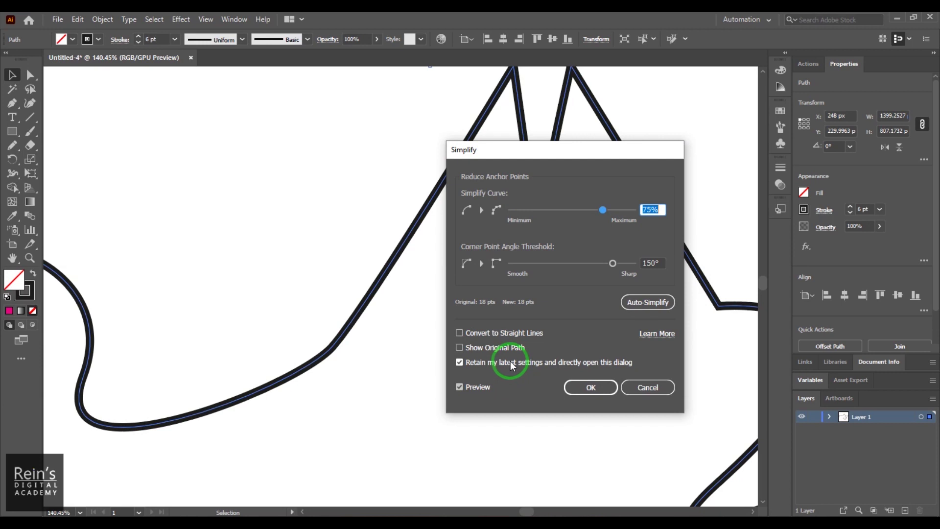
{"action": "left_click", "coordinate": [589, 384]}
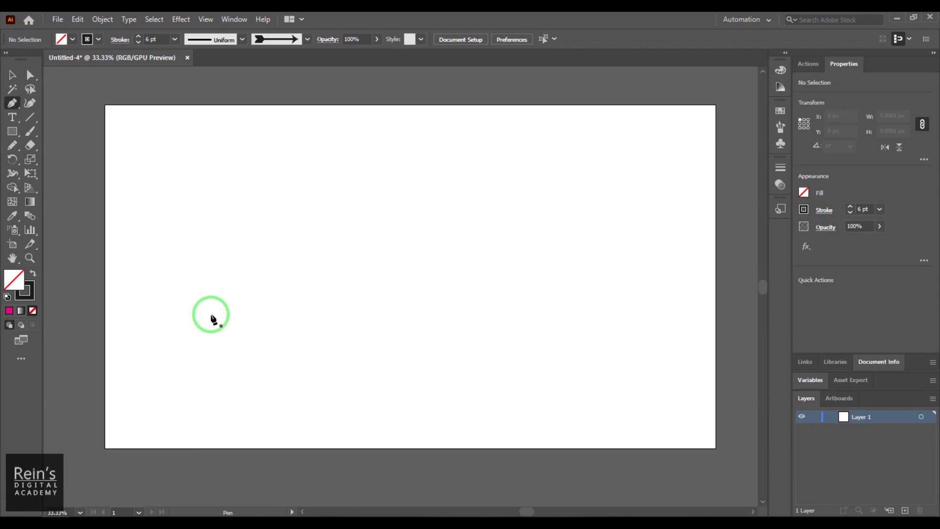
Draw an open wavy path with four anchor points across the empty artboard using the Pen tool.
{"action": "left_click", "coordinate": [208, 314]}
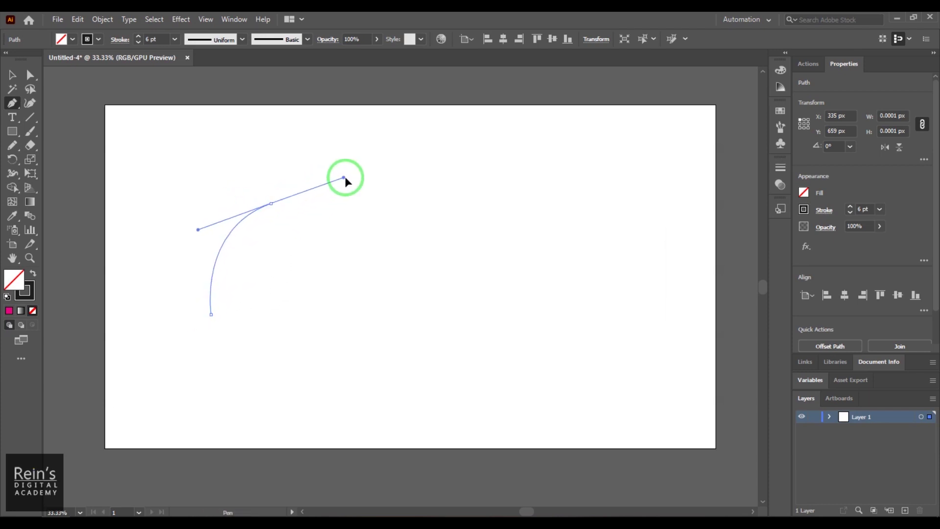
{"action": "left_click_drag", "start_coordinate": [343, 178], "coordinate": [355, 177]}
{"action": "left_click_drag", "start_coordinate": [403, 277], "coordinate": [439, 265]}
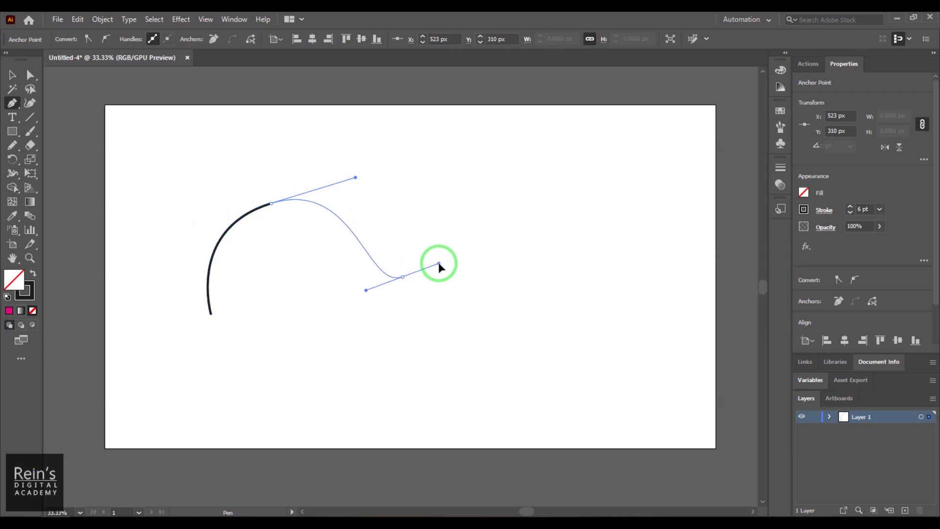
{"action": "left_click_drag", "start_coordinate": [459, 162], "coordinate": [398, 132]}
Examine the wavy path's anchor points and handles with Direct Selection, and clear the selection.
{"action": "left_click", "coordinate": [12, 75]}
{"action": "left_click", "coordinate": [30, 75]}
{"action": "left_click_drag", "start_coordinate": [237, 163], "coordinate": [331, 264]}
{"action": "left_click_drag", "start_coordinate": [426, 143], "coordinate": [500, 200]}
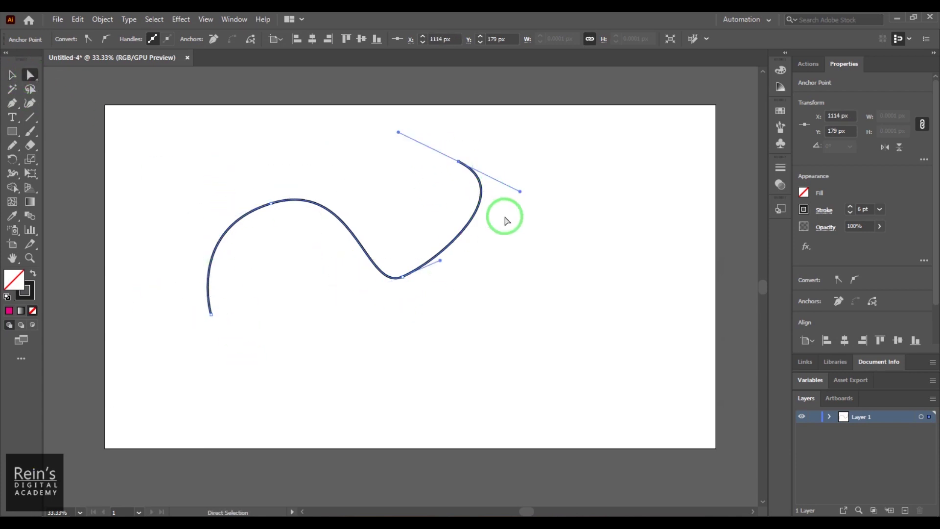
{"action": "left_click", "coordinate": [12, 75]}
{"action": "left_click", "coordinate": [299, 151]}
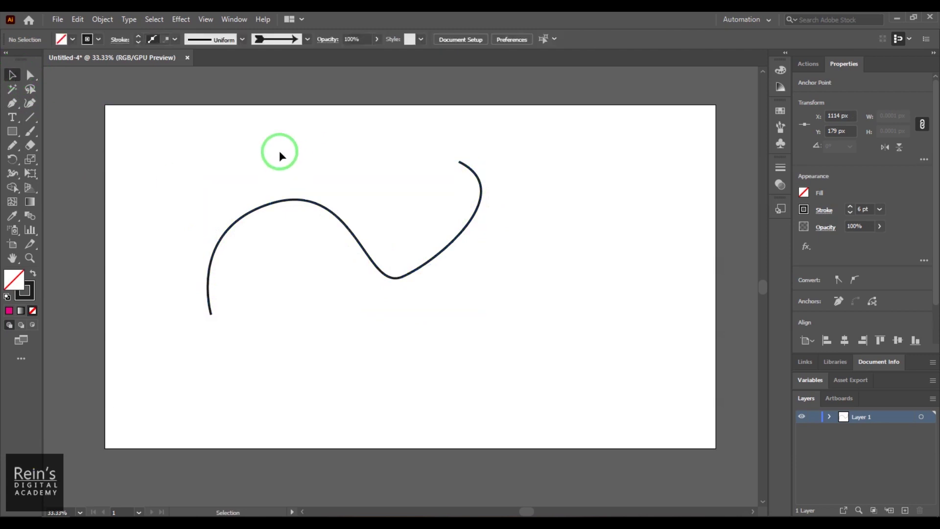
Select the whole wavy path and apply Add Anchor Points to it.
{"action": "left_click", "coordinate": [361, 255]}
{"action": "left_click", "coordinate": [107, 21]}
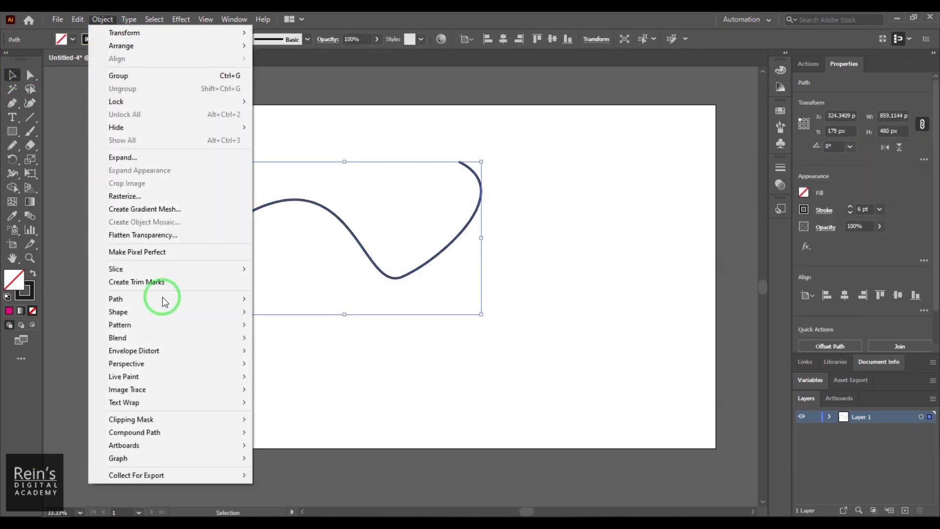
{"action": "mouse_move", "coordinate": [176, 299]}
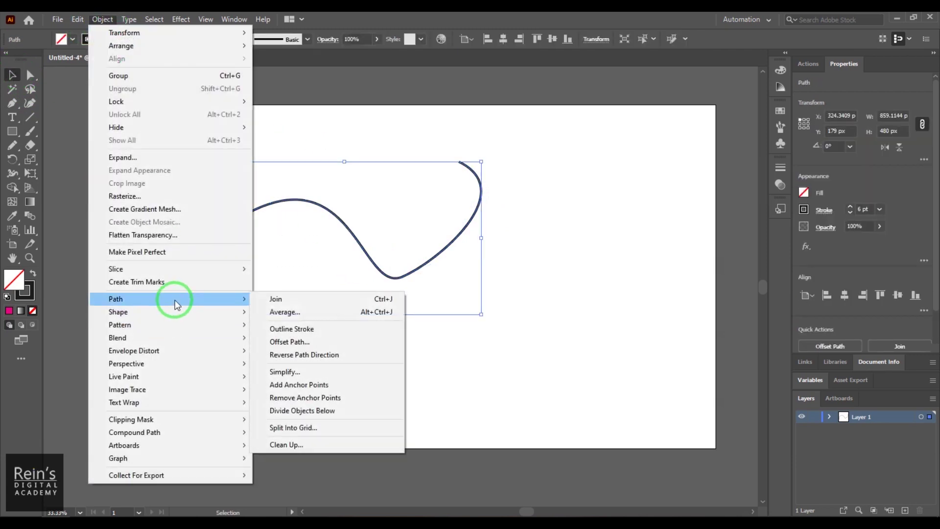
{"action": "left_click", "coordinate": [321, 387]}
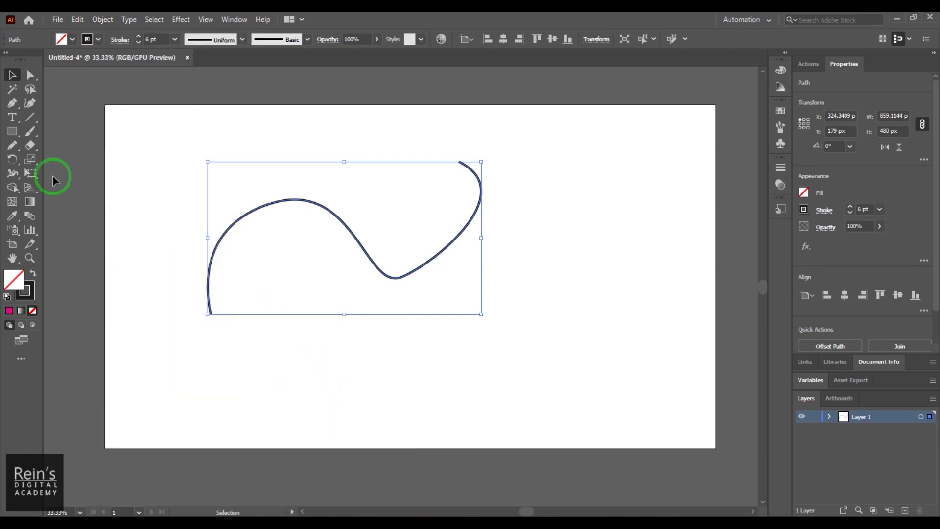
Inspect the anchors along the path and pull the added anchor on its last segment outward and down.
{"action": "left_click", "coordinate": [29, 76]}
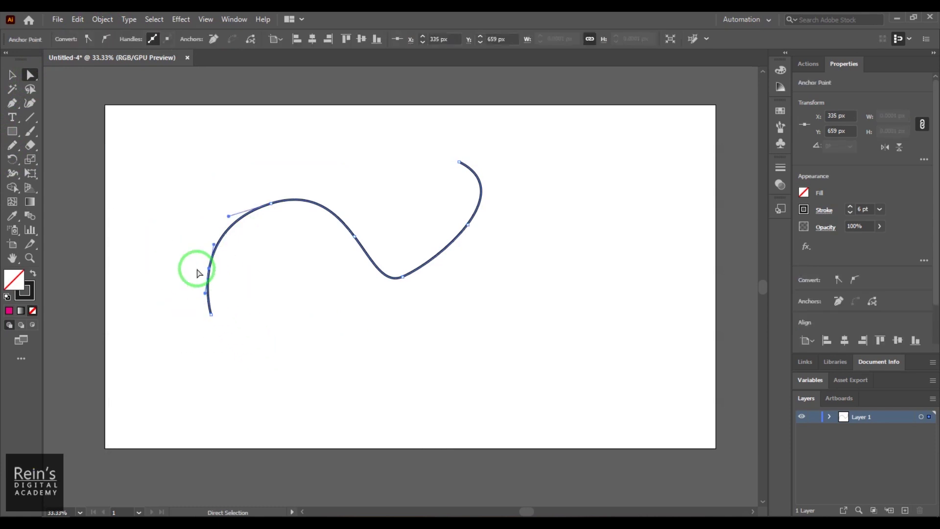
{"action": "left_click_drag", "start_coordinate": [221, 168], "coordinate": [385, 269]}
{"action": "left_click_drag", "start_coordinate": [467, 326], "coordinate": [411, 254]}
{"action": "left_click_drag", "start_coordinate": [430, 210], "coordinate": [439, 161]}
{"action": "left_click_drag", "start_coordinate": [382, 262], "coordinate": [411, 277]}
{"action": "left_click_drag", "start_coordinate": [447, 161], "coordinate": [495, 184]}
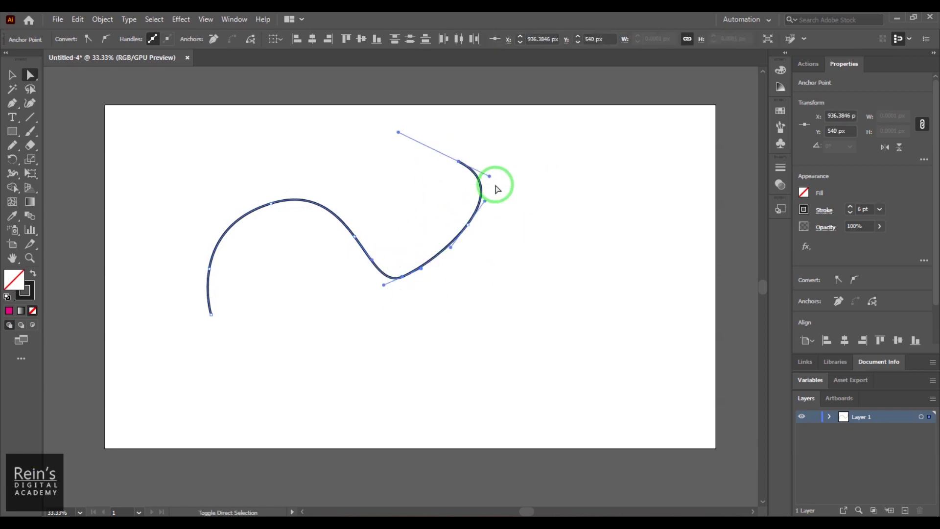
{"action": "left_click_drag", "start_coordinate": [447, 236], "coordinate": [509, 281]}
Examine the original and added anchors along the hump and the descending part of the path.
{"action": "left_click_drag", "start_coordinate": [246, 190], "coordinate": [290, 230]}
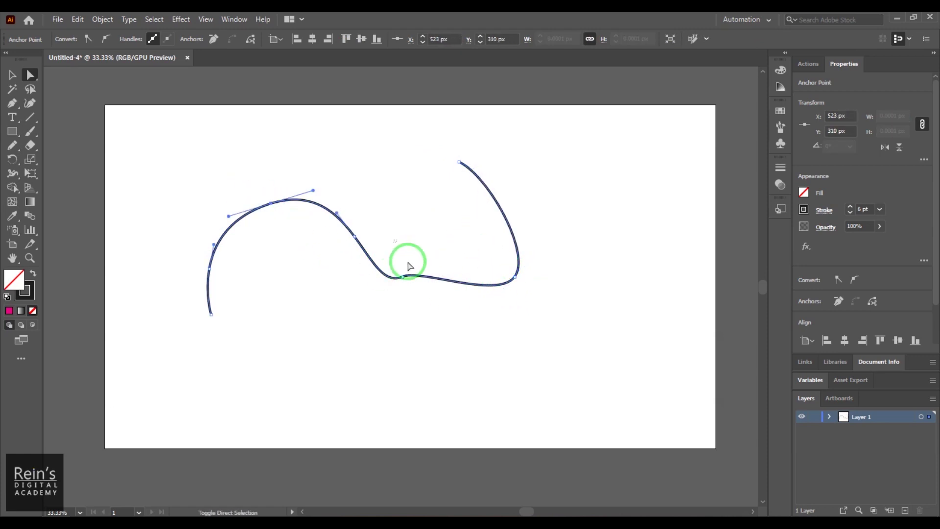
{"action": "left_click", "coordinate": [360, 266]}
{"action": "left_click", "coordinate": [369, 215]}
{"action": "left_click", "coordinate": [368, 250]}
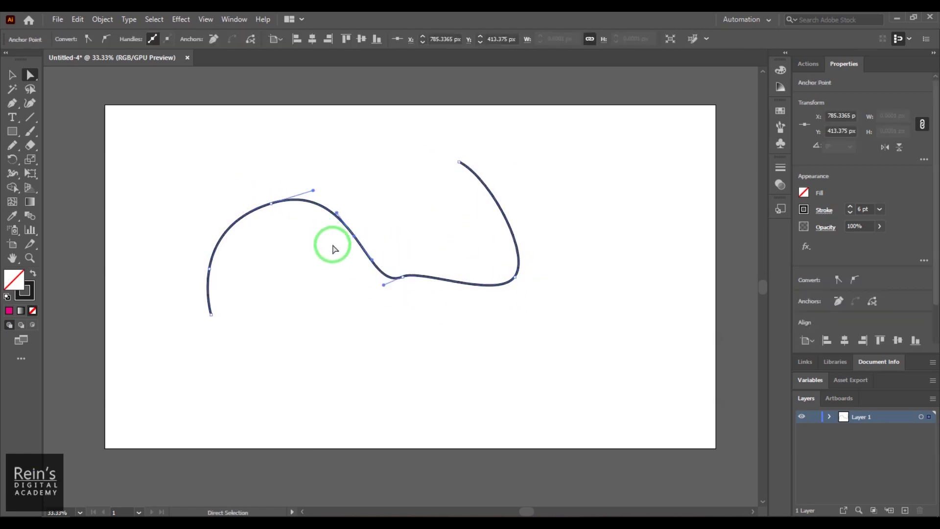
{"action": "left_click", "coordinate": [311, 288]}
{"action": "left_click", "coordinate": [331, 224]}
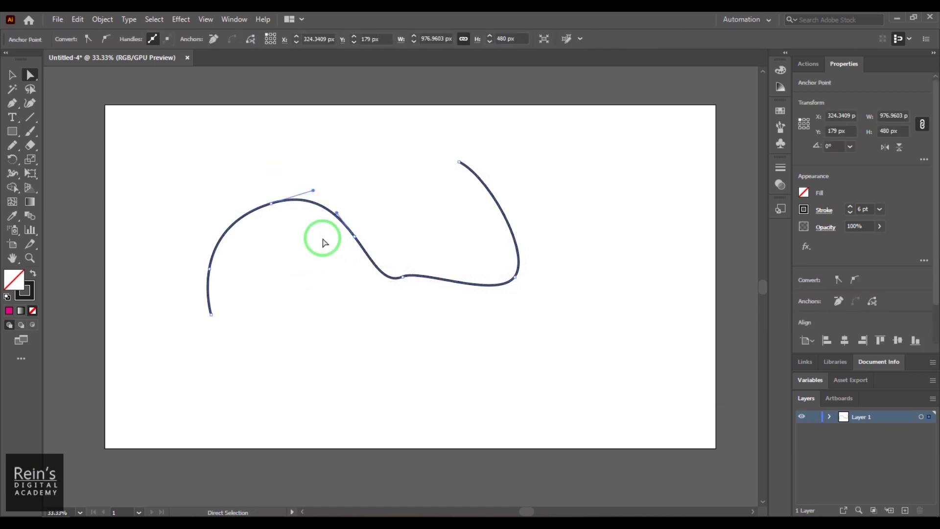
Select the whole reshaped path and apply Add Anchor Points a second time.
{"action": "left_click", "coordinate": [13, 75]}
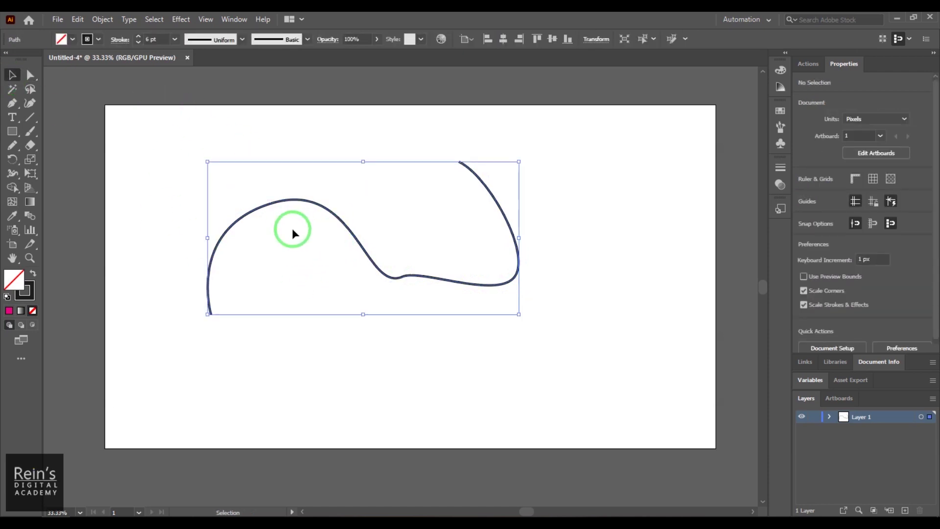
{"action": "left_click", "coordinate": [111, 21]}
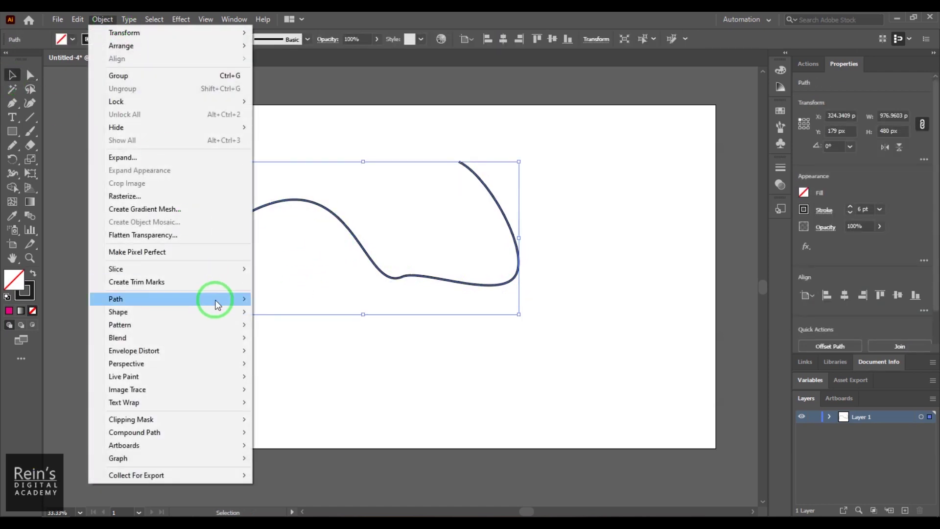
{"action": "mouse_move", "coordinate": [216, 300]}
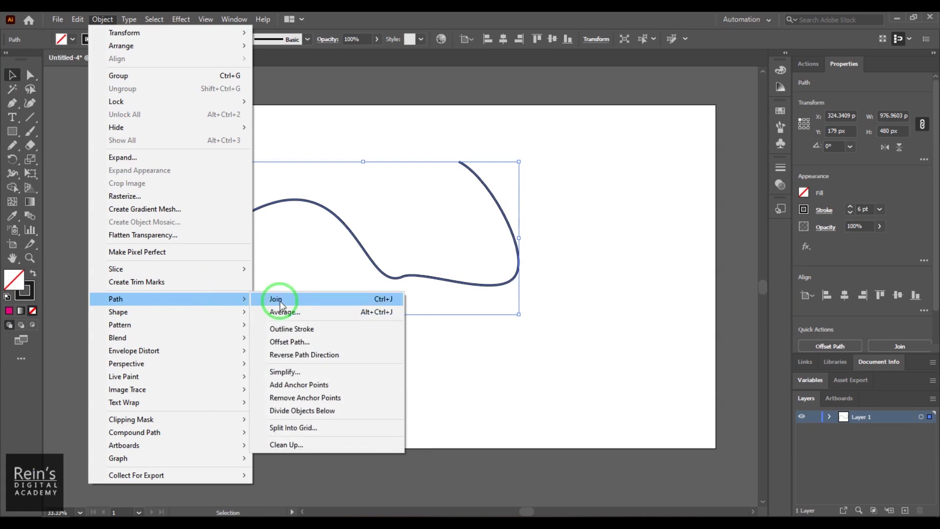
{"action": "left_click", "coordinate": [320, 386]}
Reshape the path by pulling several anchors outward, forming a high peak, a deep dip, and a bulge near X 1458 px, Y 302 px.
{"action": "left_click", "coordinate": [29, 74]}
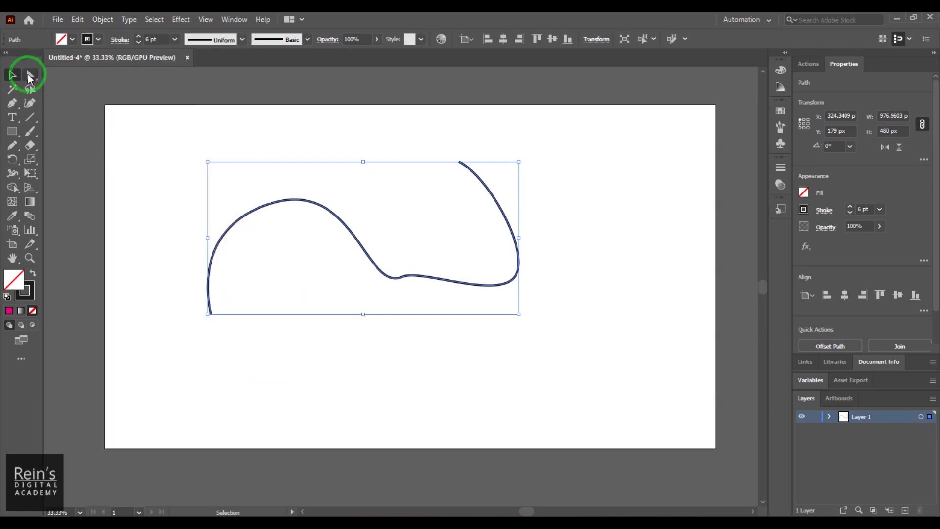
{"action": "left_click_drag", "start_coordinate": [209, 272], "coordinate": [180, 256]}
{"action": "left_click_drag", "start_coordinate": [272, 203], "coordinate": [265, 147]}
{"action": "left_click_drag", "start_coordinate": [354, 237], "coordinate": [421, 353]}
{"action": "left_click", "coordinate": [416, 333]}
{"action": "left_click_drag", "start_coordinate": [480, 208], "coordinate": [535, 250]}
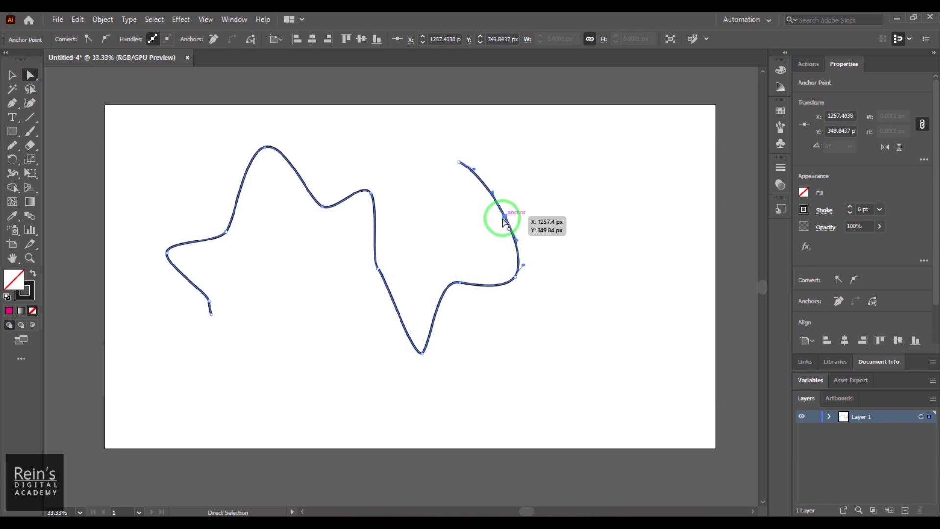
{"action": "left_click_drag", "start_coordinate": [512, 214], "coordinate": [572, 207]}
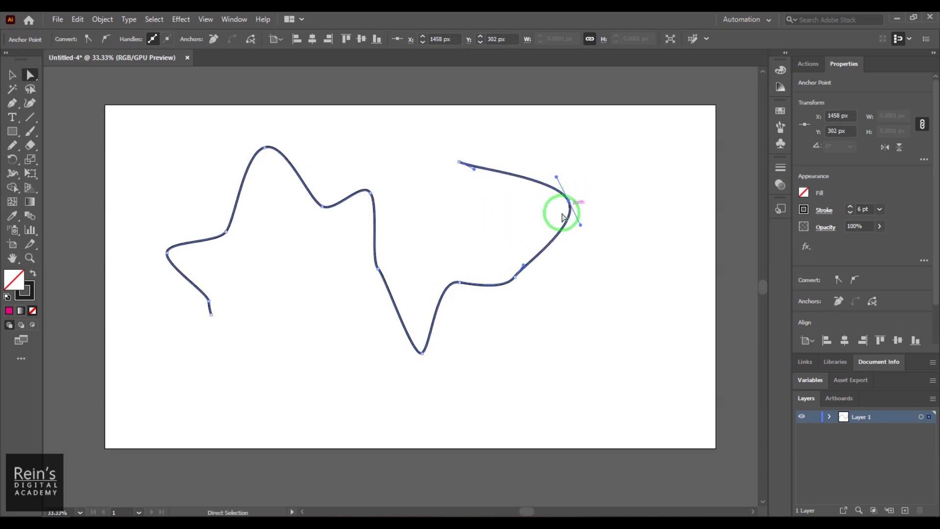
Pull the deep dip's anchor down to about Y 854 px and select the whole path.
{"action": "left_click", "coordinate": [12, 74]}
{"action": "left_click", "coordinate": [339, 258]}
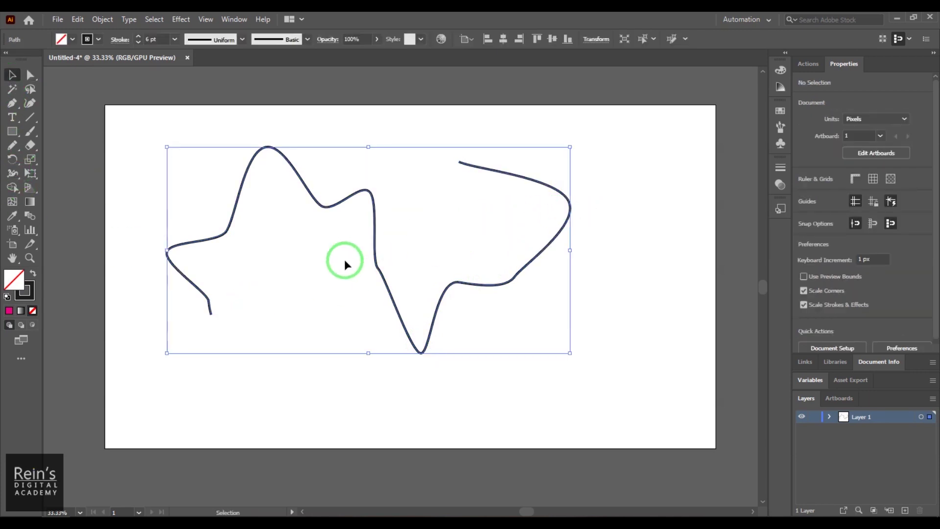
{"action": "left_click", "coordinate": [644, 316]}
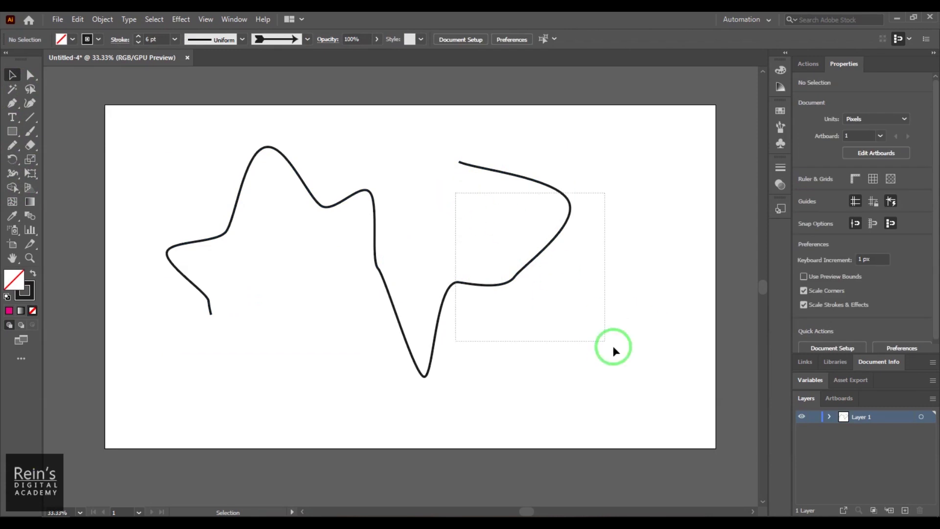
{"action": "key", "text": "ctrl+a"}
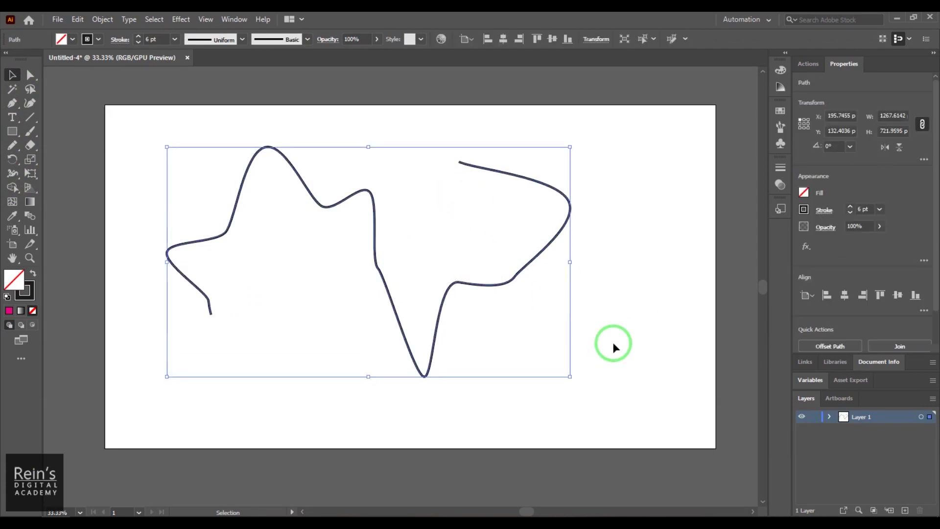
Select the deep dip's anchor at X 1007 px, Y 854 px and delete it with Remove Anchor Points.
{"action": "left_click", "coordinate": [29, 76]}
{"action": "left_click_drag", "start_coordinate": [417, 340], "coordinate": [443, 400]}
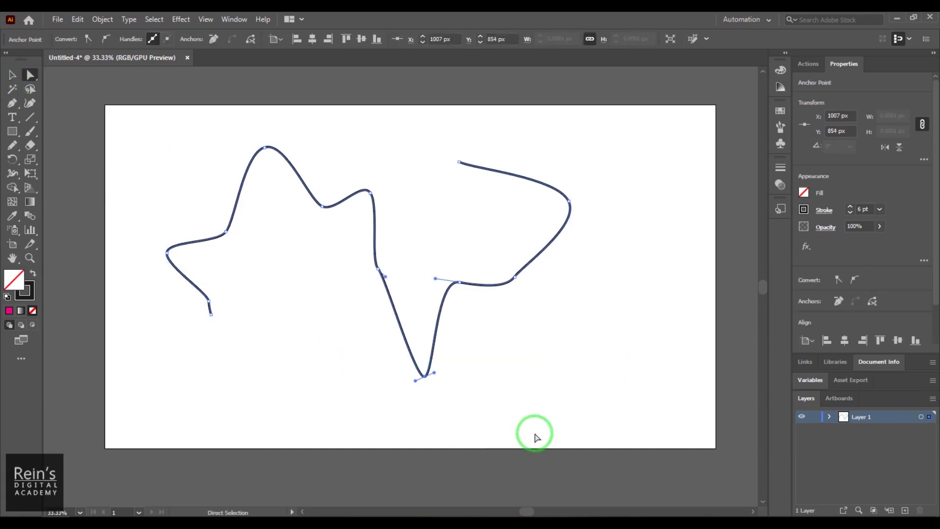
{"action": "left_click_drag", "start_coordinate": [346, 164], "coordinate": [407, 218]}
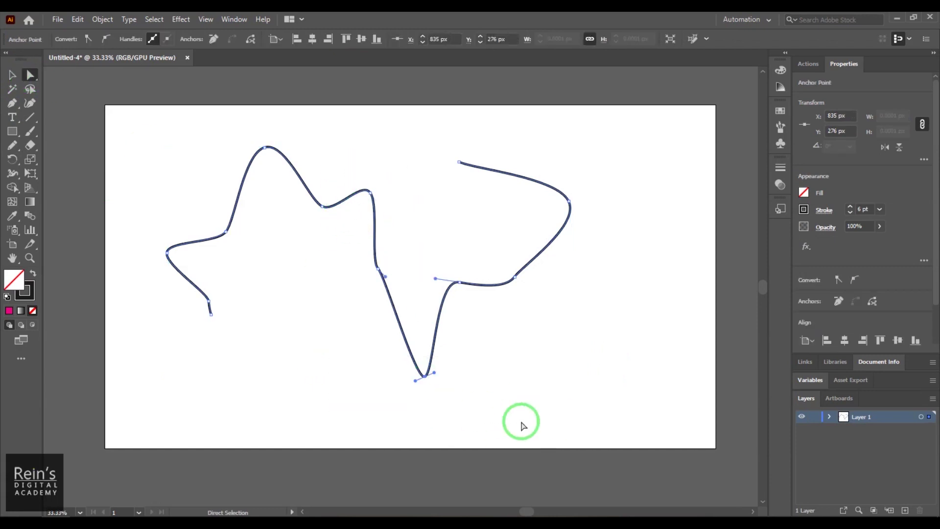
{"action": "mouse_move", "coordinate": [374, 358]}
{"action": "left_mouse_down"}
{"action": "mouse_move", "coordinate": [478, 405]}
{"action": "mouse_move", "coordinate": [426, 383]}
{"action": "left_mouse_up"}
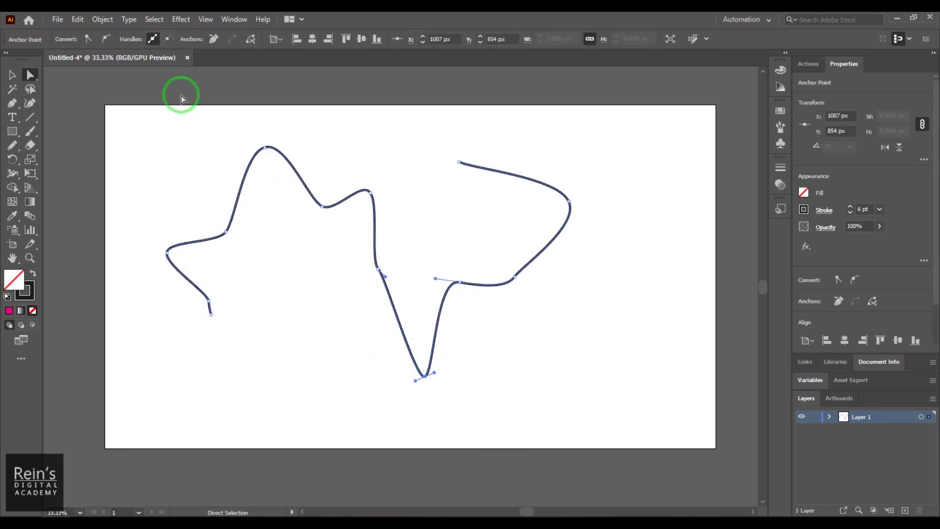
{"action": "left_click", "coordinate": [104, 18]}
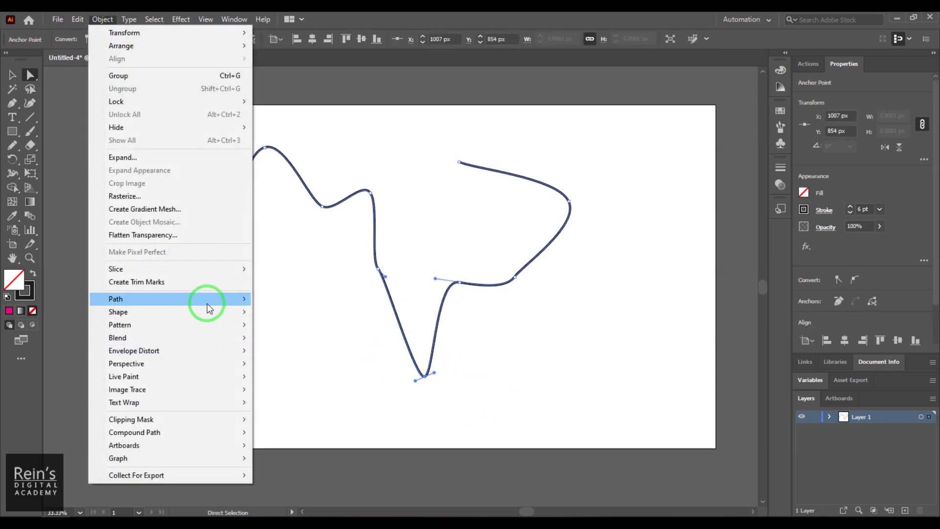
{"action": "mouse_move", "coordinate": [207, 300]}
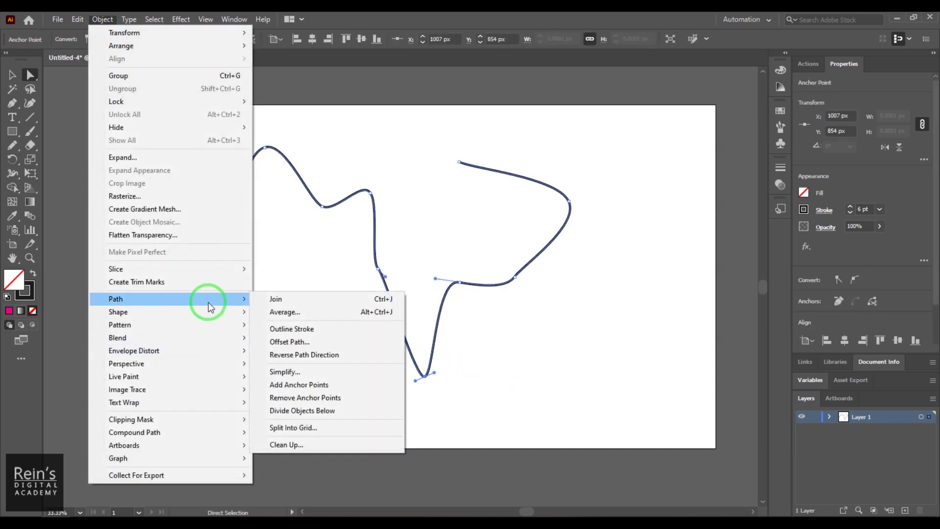
{"action": "left_click", "coordinate": [316, 402]}
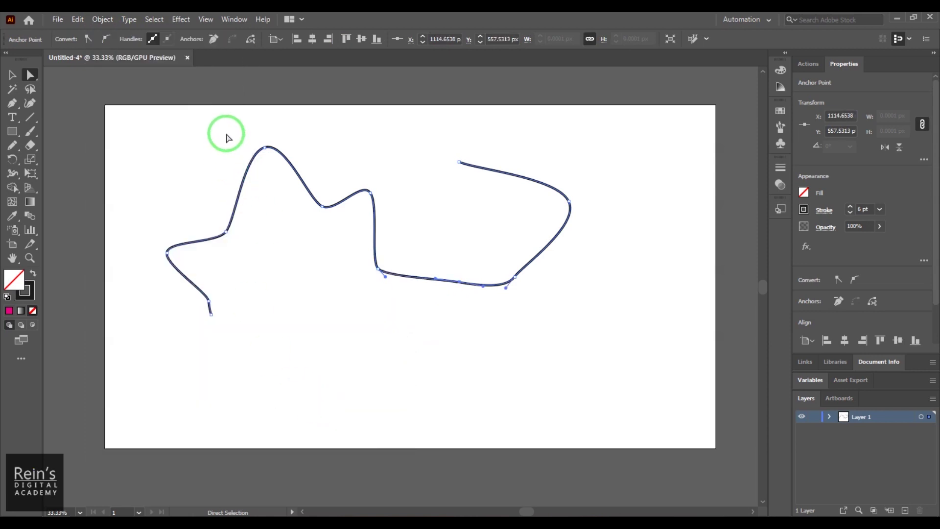
Select the high peak's anchor at X 503 px, Y 134 px and apply Remove Anchor Points to it.
{"action": "left_click", "coordinate": [102, 20]}
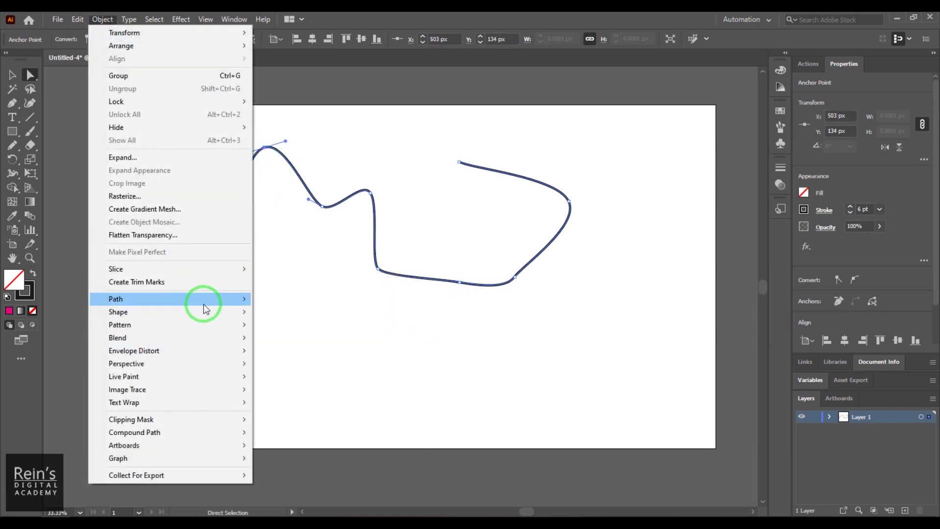
{"action": "mouse_move", "coordinate": [205, 299]}
{"action": "left_click", "coordinate": [315, 402]}
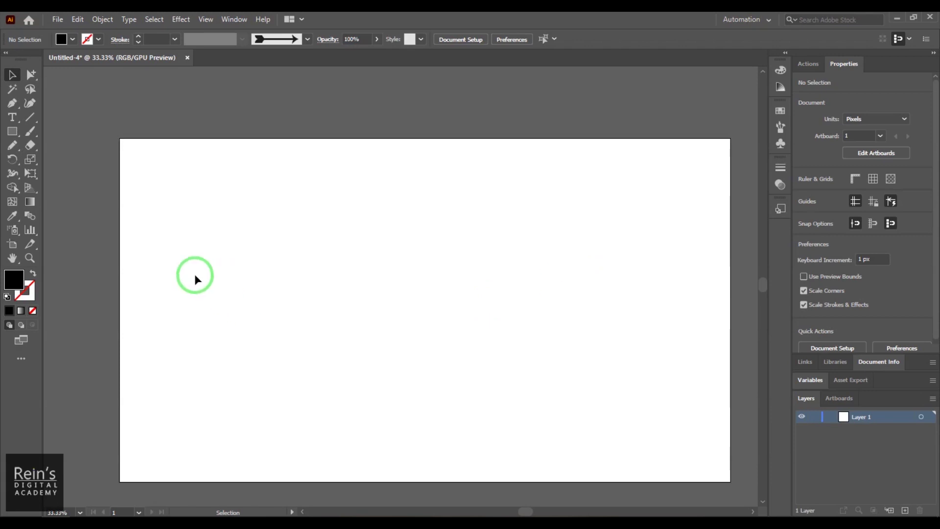
Add a first name in capitals as point text and move it down so it sits fully on the artboard.
{"action": "left_click", "coordinate": [12, 117]}
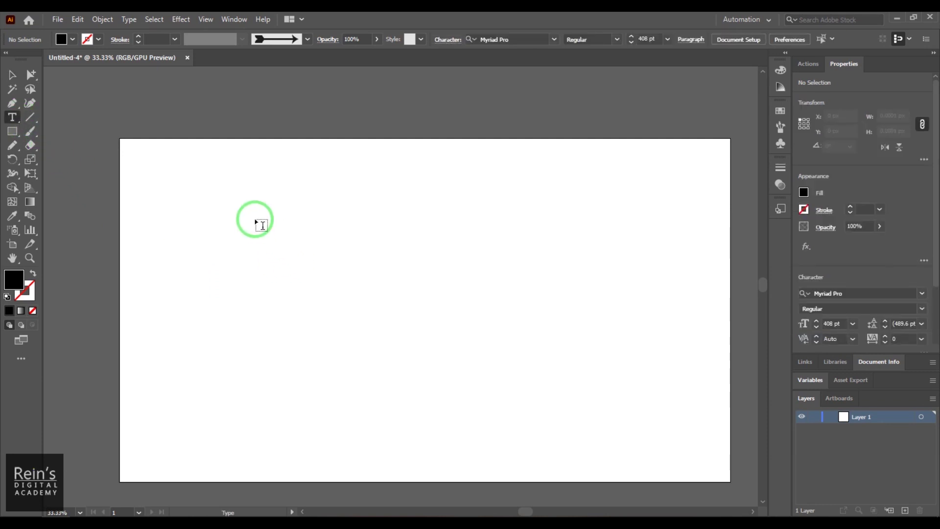
{"action": "left_click", "coordinate": [255, 218]}
{"action": "type", "text": "VISHAL"}
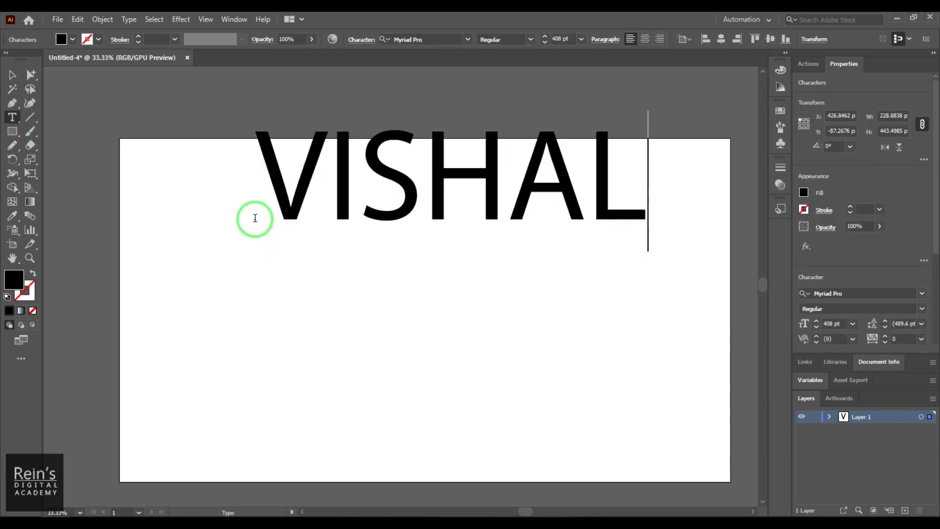
{"action": "left_click", "coordinate": [12, 75]}
{"action": "left_click_drag", "start_coordinate": [288, 231], "coordinate": [275, 279]}
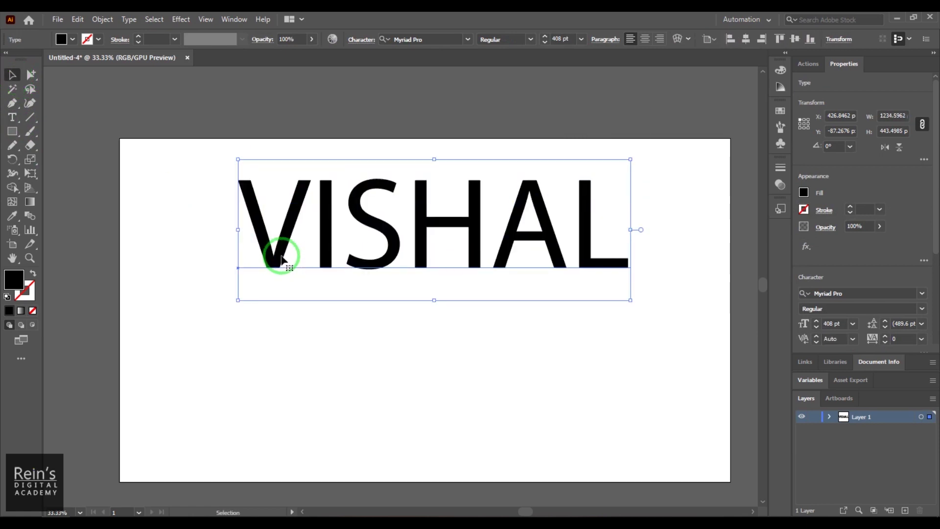
Expand the text into outlines with only the Object option enabled and inspect the anchors of the letters.
{"action": "left_click", "coordinate": [101, 20]}
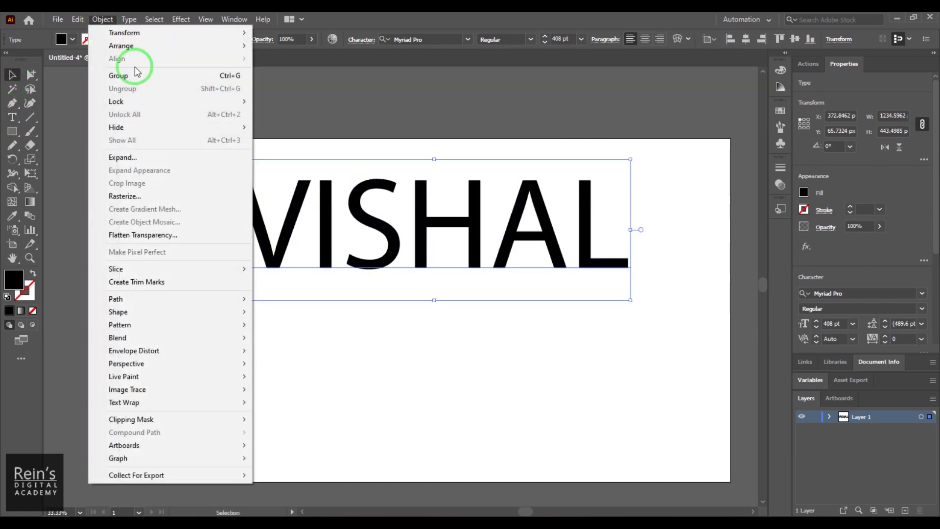
{"action": "left_click", "coordinate": [205, 164]}
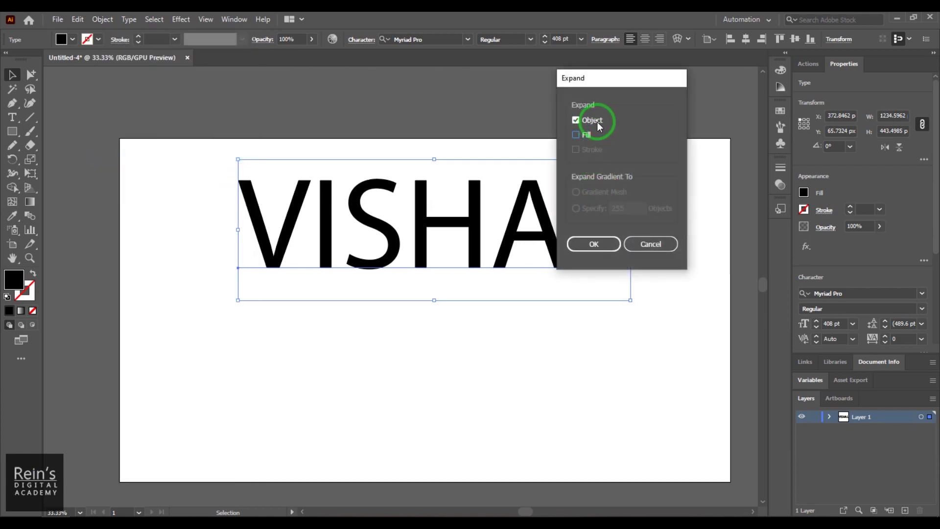
{"action": "left_click", "coordinate": [608, 246]}
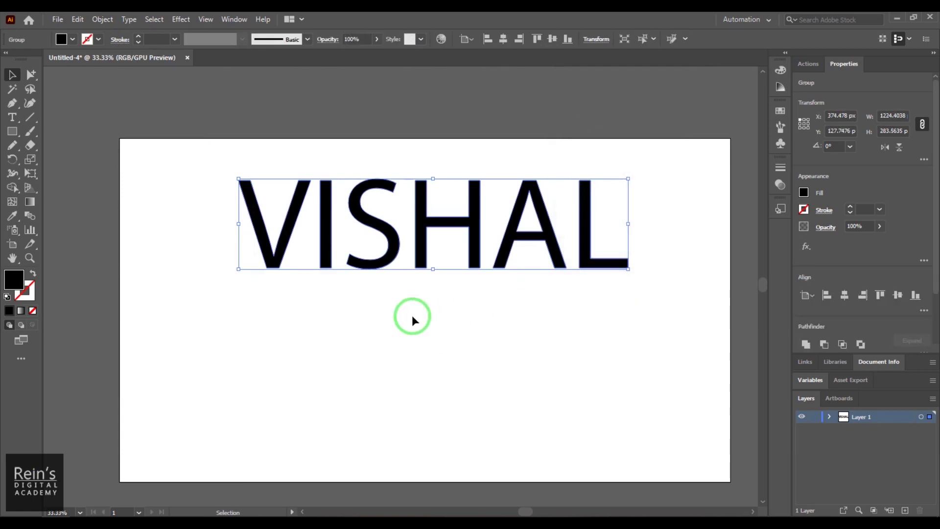
{"action": "key", "text": "z"}
{"action": "left_click", "coordinate": [406, 282]}
{"action": "left_click_drag", "start_coordinate": [405, 282], "coordinate": [609, 434]}
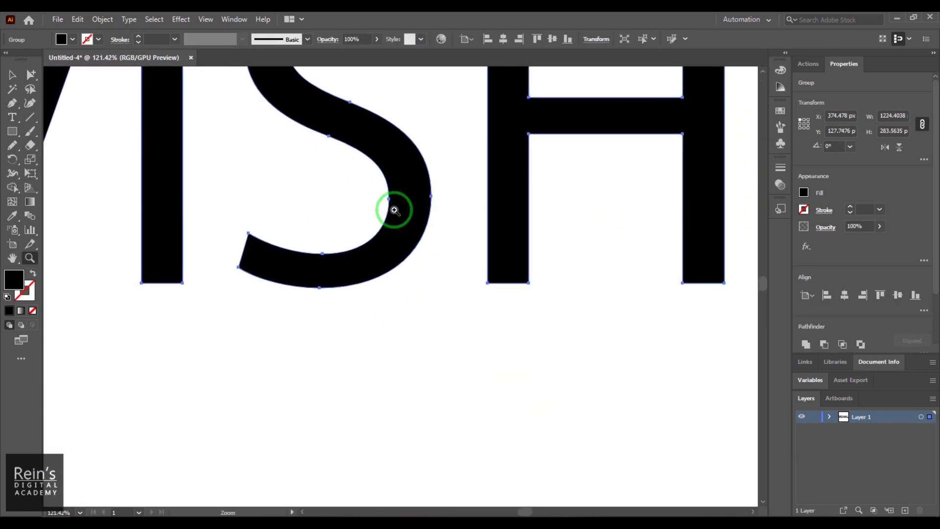
{"action": "left_click", "coordinate": [467, 308], "text": "alt"}
{"action": "left_click_drag", "start_coordinate": [466, 307], "coordinate": [310, 226]}
{"action": "left_click_drag", "start_coordinate": [488, 384], "coordinate": [380, 277]}
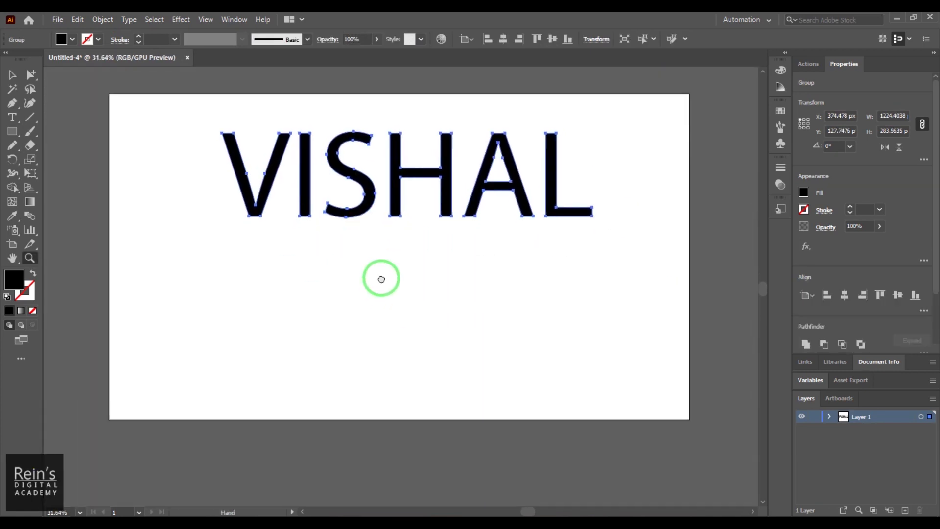
Duplicate the outlined word below the original, at about X 395 px, Y 607 px, and deselect it.
{"action": "left_click", "coordinate": [13, 75]}
{"action": "left_click", "coordinate": [346, 193]}
{"action": "left_click_drag", "start_coordinate": [367, 199], "coordinate": [373, 343]}
{"action": "left_click", "coordinate": [401, 328]}
{"action": "left_click", "coordinate": [321, 290]}
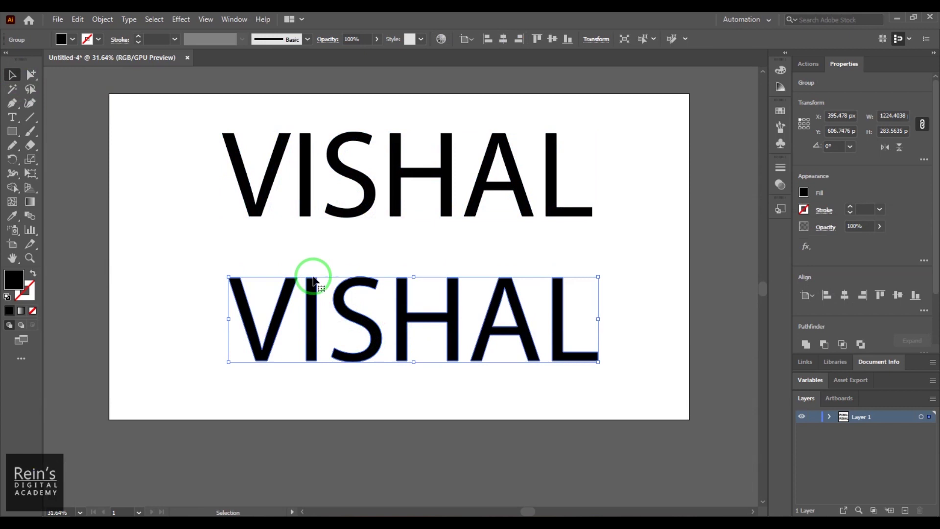
{"action": "left_click", "coordinate": [290, 248]}
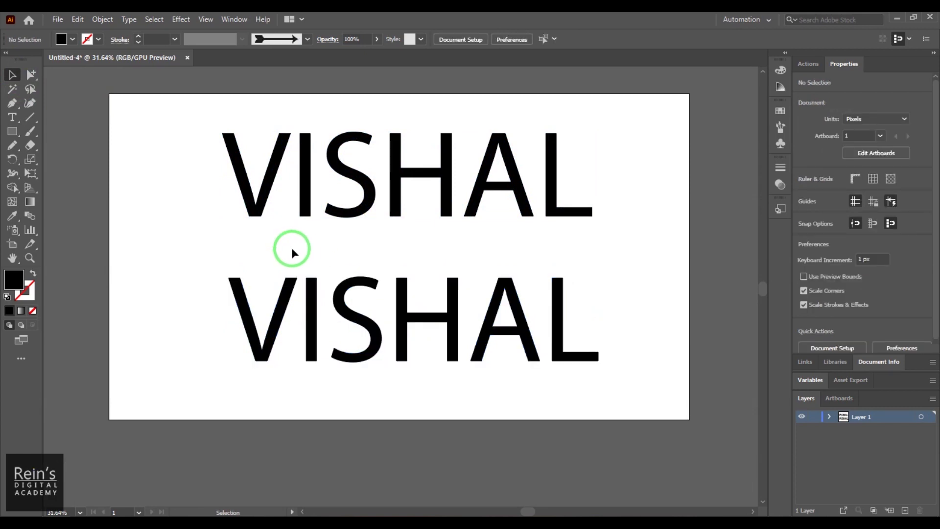
Draw a rising line about 1396 px wide and 207 px high across the upper word with the Line Segment tool.
{"action": "left_click_drag", "start_coordinate": [240, 161], "coordinate": [298, 166]}
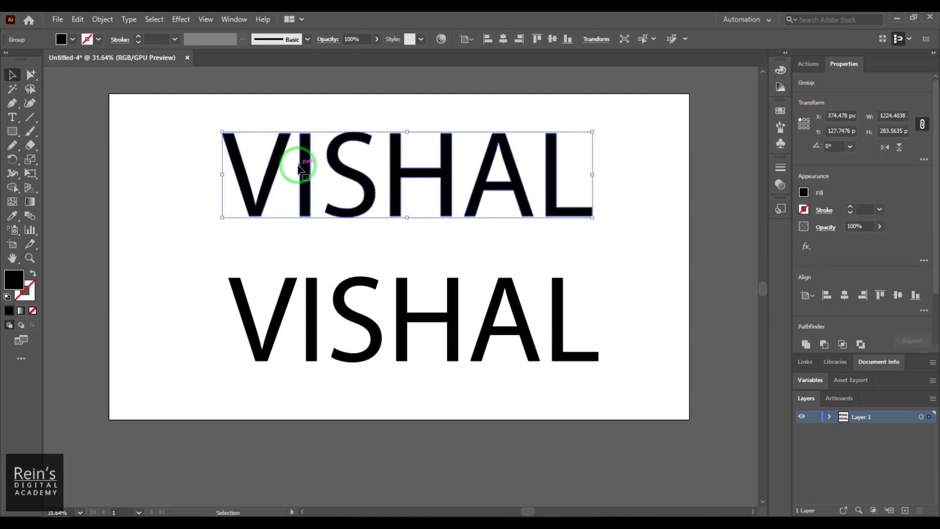
{"action": "left_click", "coordinate": [147, 208]}
{"action": "left_click", "coordinate": [30, 115]}
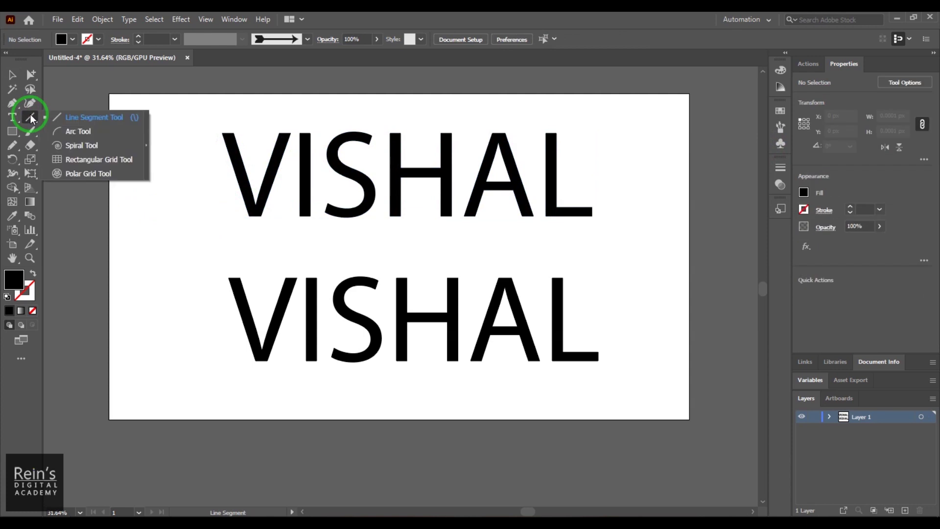
{"action": "left_click", "coordinate": [74, 117]}
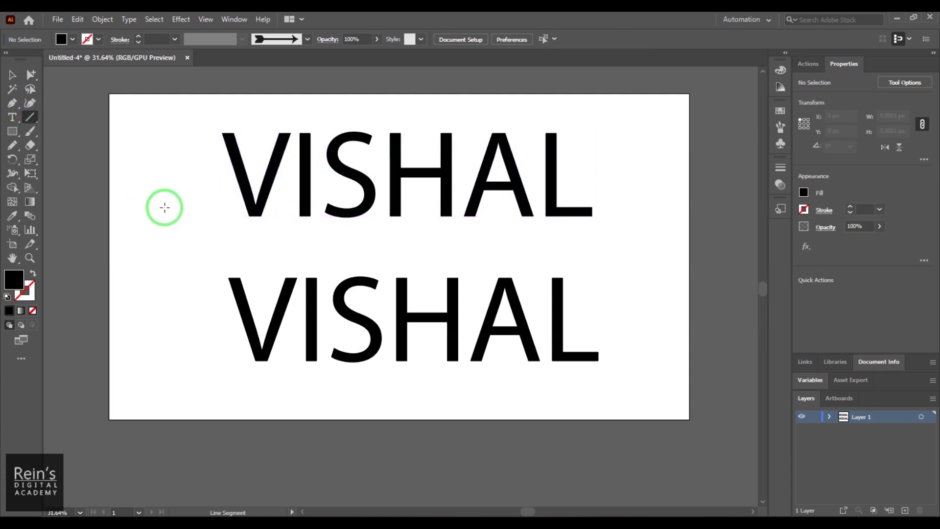
{"action": "left_click", "coordinate": [187, 214]}
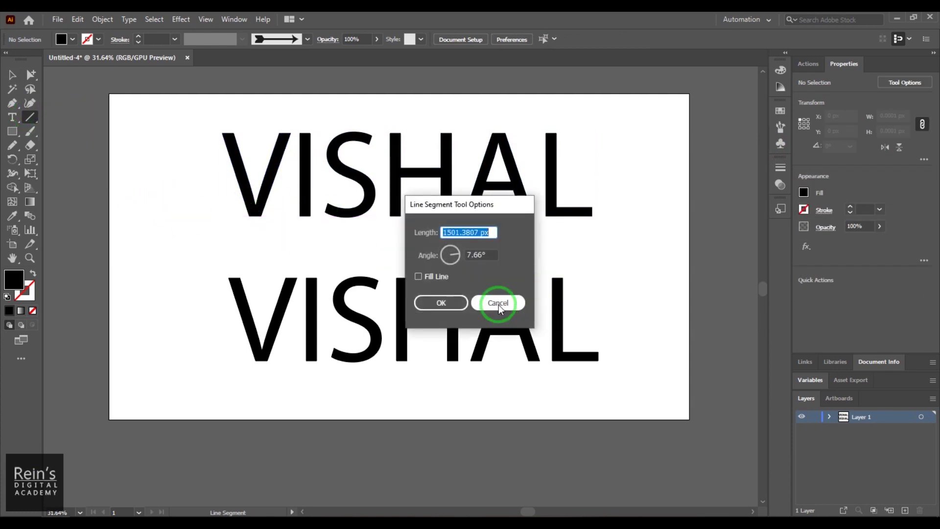
{"action": "left_click", "coordinate": [498, 308]}
{"action": "mouse_move", "coordinate": [209, 195]}
{"action": "left_mouse_down"}
{"action": "mouse_move", "coordinate": [567, 160]}
{"action": "mouse_move", "coordinate": [629, 143]}
{"action": "mouse_move", "coordinate": [630, 132]}
{"action": "left_mouse_up"}
Select the diagonal line and cut the upper word with Divide Objects Below.
{"action": "left_click", "coordinate": [14, 75]}
{"action": "left_click", "coordinate": [154, 223]}
{"action": "left_click_drag", "start_coordinate": [188, 173], "coordinate": [221, 223]}
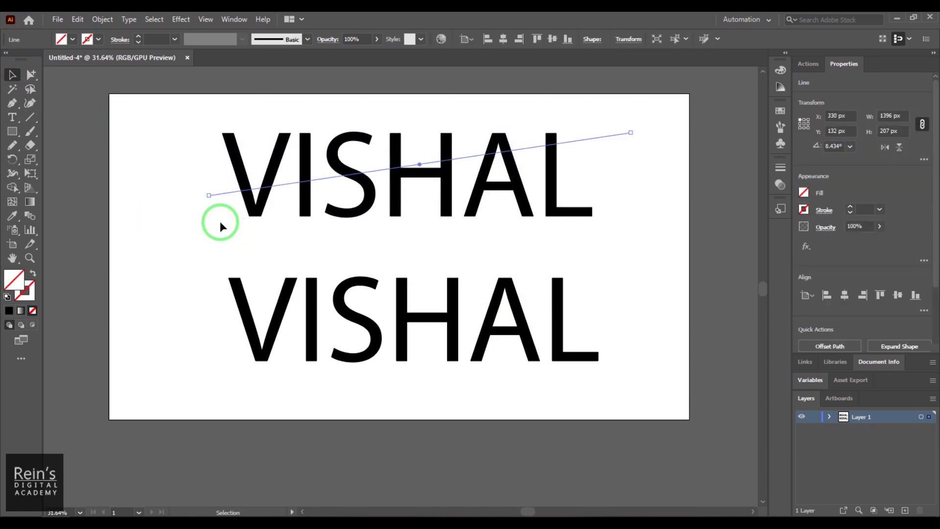
{"action": "left_click", "coordinate": [102, 20]}
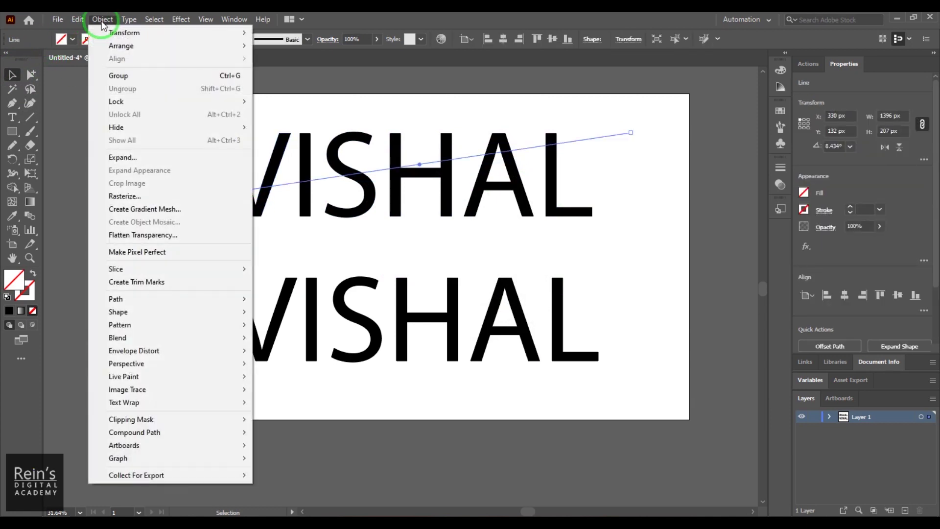
{"action": "mouse_move", "coordinate": [194, 298]}
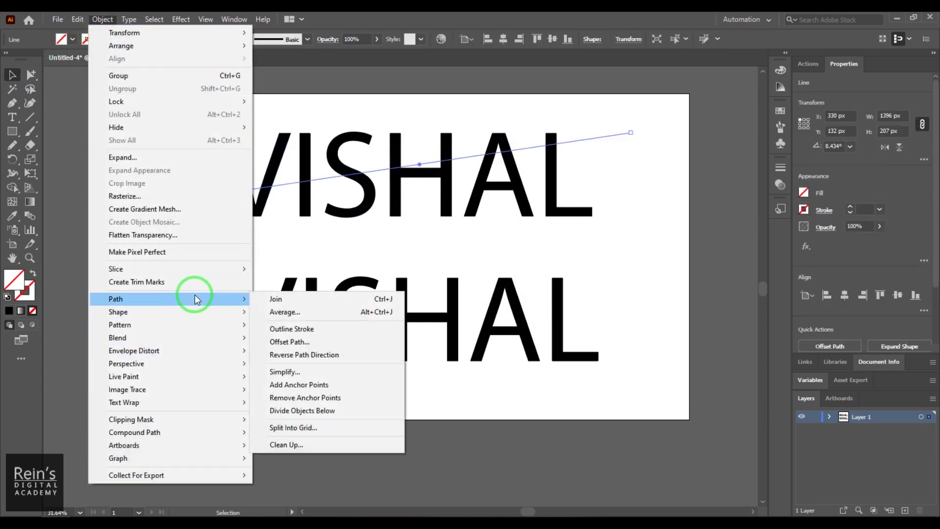
{"action": "left_click", "coordinate": [335, 415]}
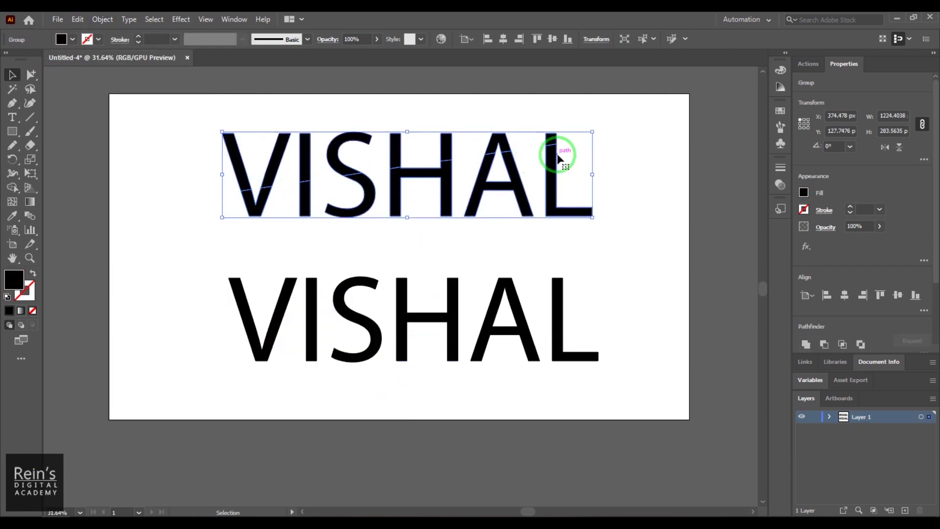
Select the lower pieces of all the cut letters with the Group Selection tool and move them slightly down and right.
{"action": "left_click", "coordinate": [31, 75]}
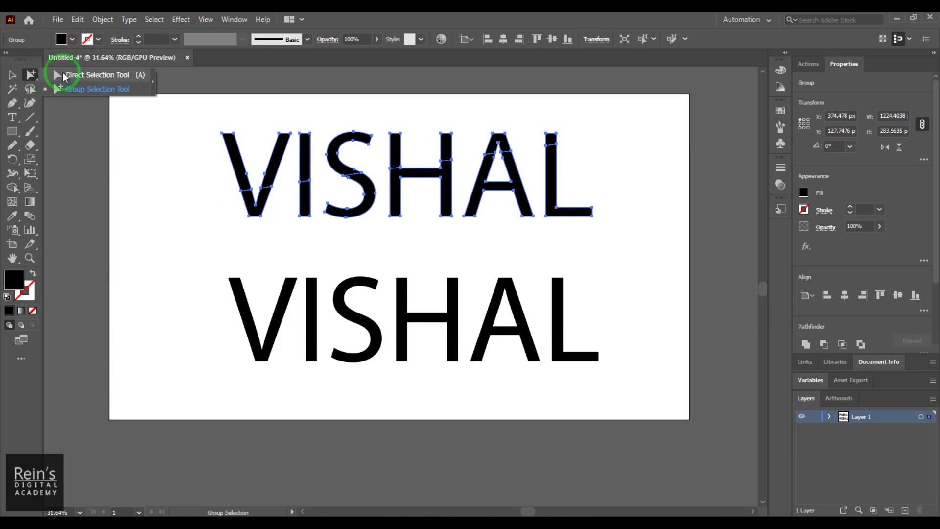
{"action": "left_click", "coordinate": [93, 88]}
{"action": "left_click", "coordinate": [271, 221]}
{"action": "left_click", "coordinate": [304, 205], "text": "shift"}
{"action": "left_click", "coordinate": [342, 206], "text": "shift"}
{"action": "left_click", "coordinate": [399, 215], "text": "shift"}
{"action": "left_click", "coordinate": [448, 208], "text": "shift"}
{"action": "left_click", "coordinate": [482, 208], "text": "shift"}
{"action": "left_click", "coordinate": [547, 212], "text": "shift"}
{"action": "left_click_drag", "start_coordinate": [547, 212], "coordinate": [465, 239]}
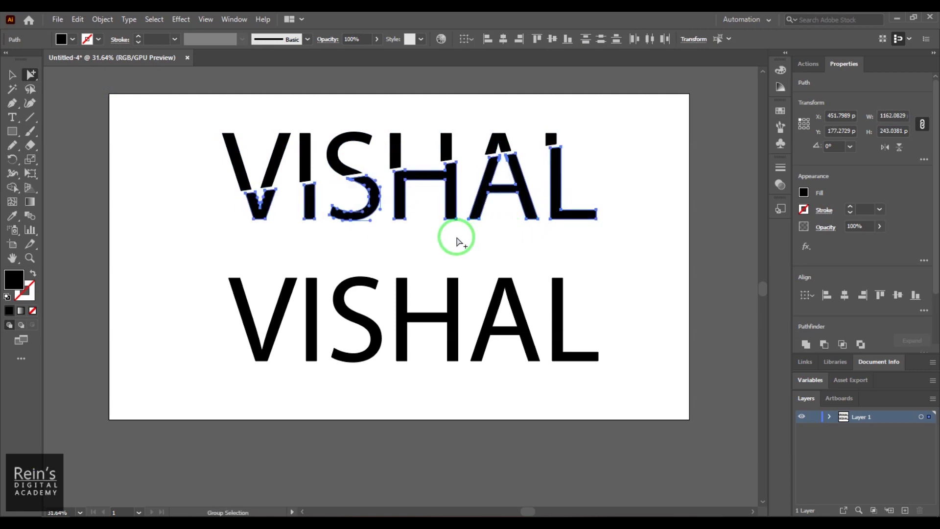
{"action": "left_click", "coordinate": [177, 226]}
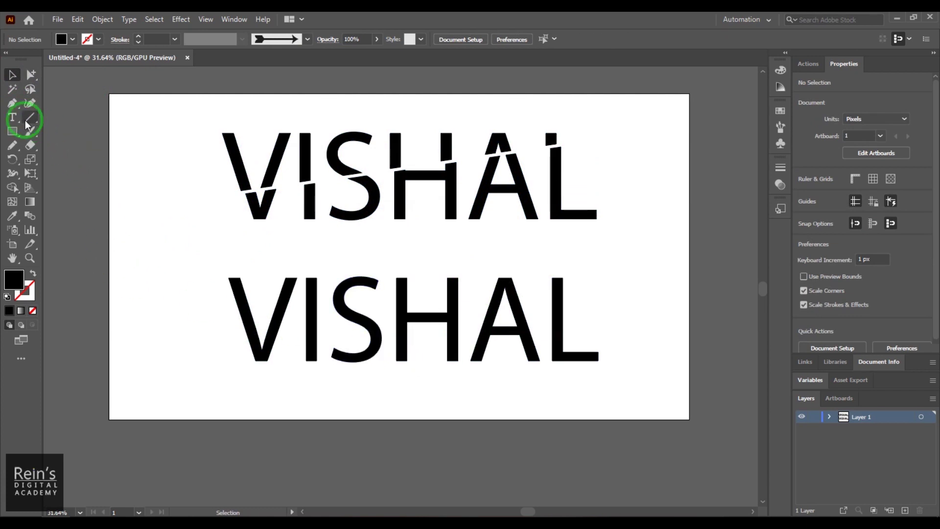
Draw a wavy open path about 1575 px wide and 173 px high across the lower word with the Pen tool.
{"action": "left_click", "coordinate": [12, 104]}
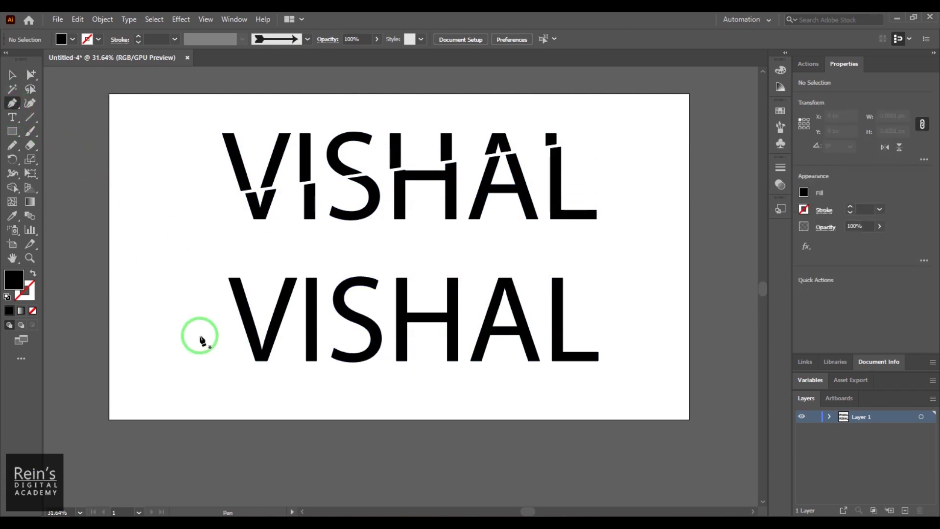
{"action": "left_click", "coordinate": [171, 349]}
{"action": "left_click_drag", "start_coordinate": [316, 326], "coordinate": [393, 346]}
{"action": "left_click_drag", "start_coordinate": [517, 337], "coordinate": [605, 319]}
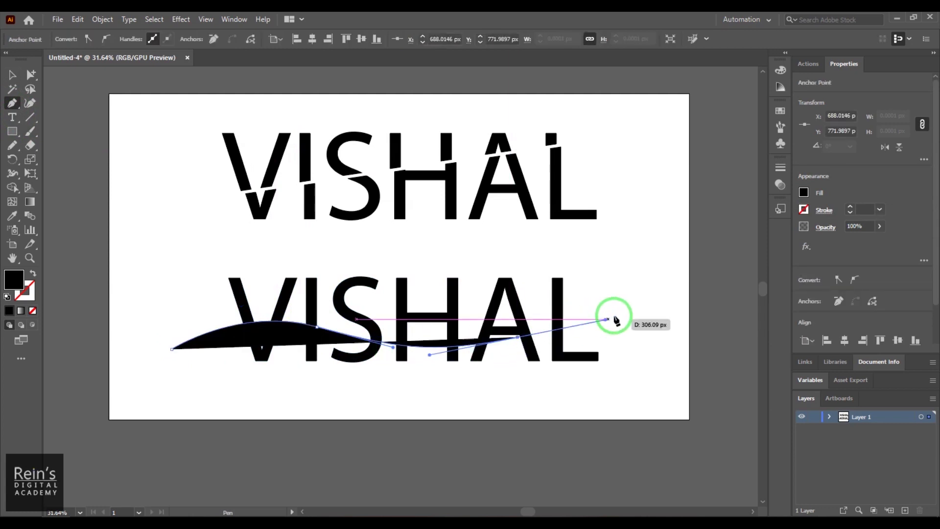
{"action": "left_click", "coordinate": [647, 296]}
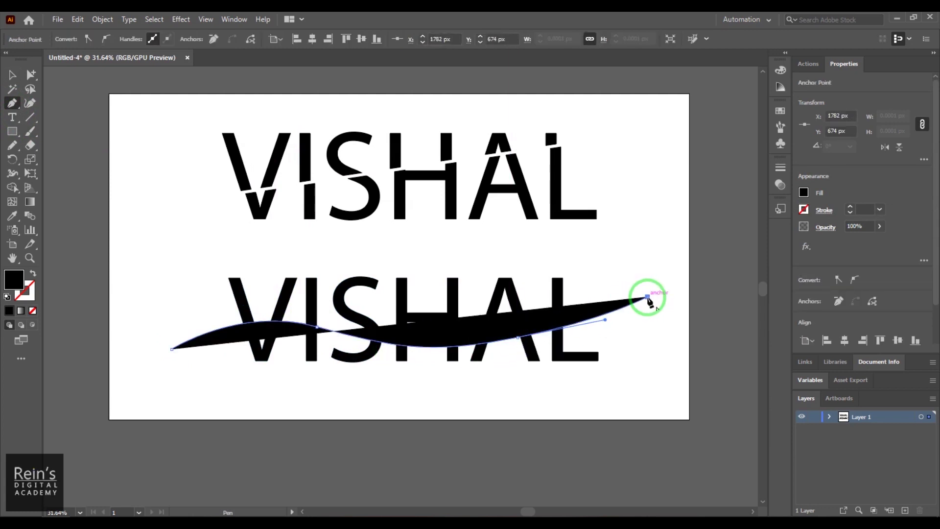
{"action": "left_click_drag", "start_coordinate": [648, 297], "coordinate": [656, 371]}
{"action": "left_click", "coordinate": [27, 196]}
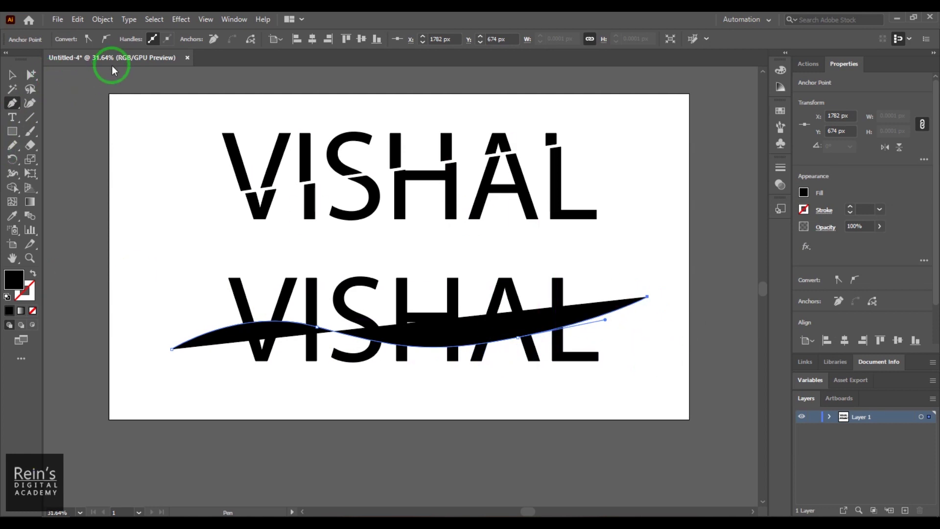
Give the wavy path across the lower word a 1 pt black stroke and no fill.
{"action": "left_click", "coordinate": [13, 75]}
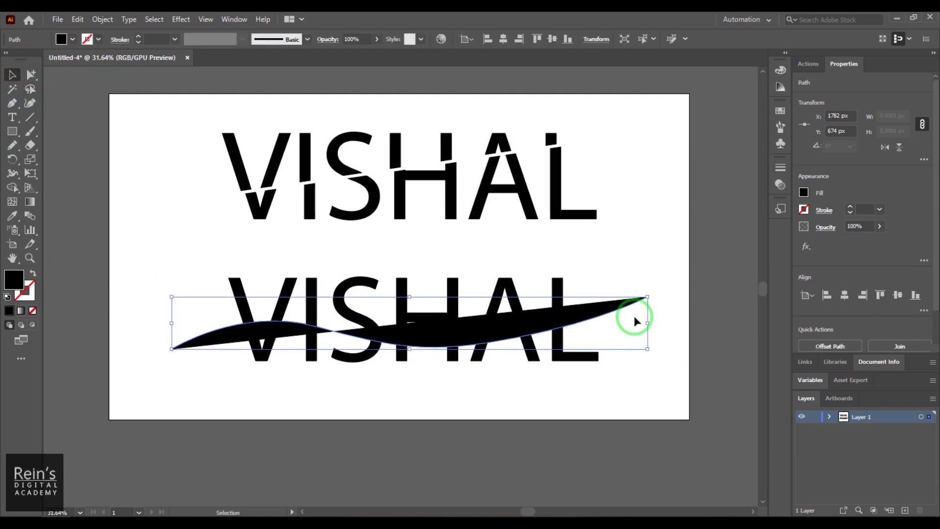
{"action": "left_click", "coordinate": [94, 44]}
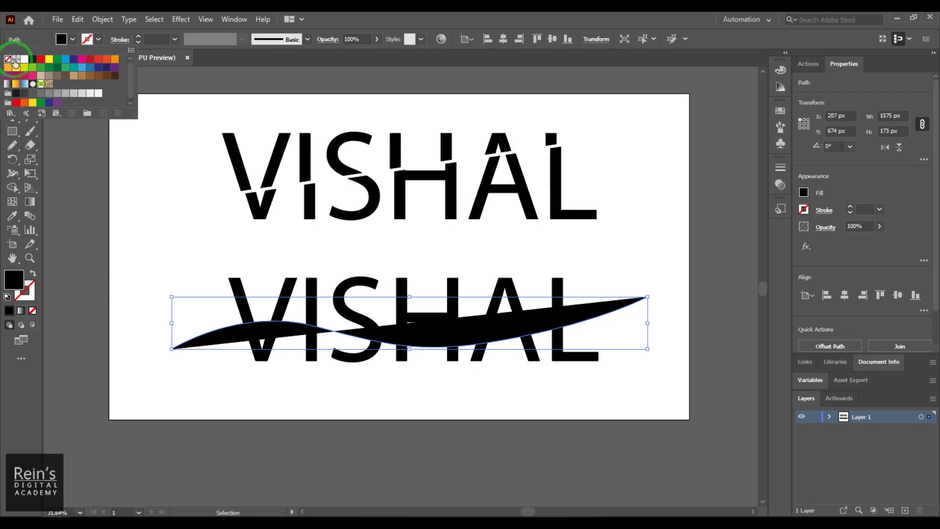
{"action": "left_click", "coordinate": [32, 59]}
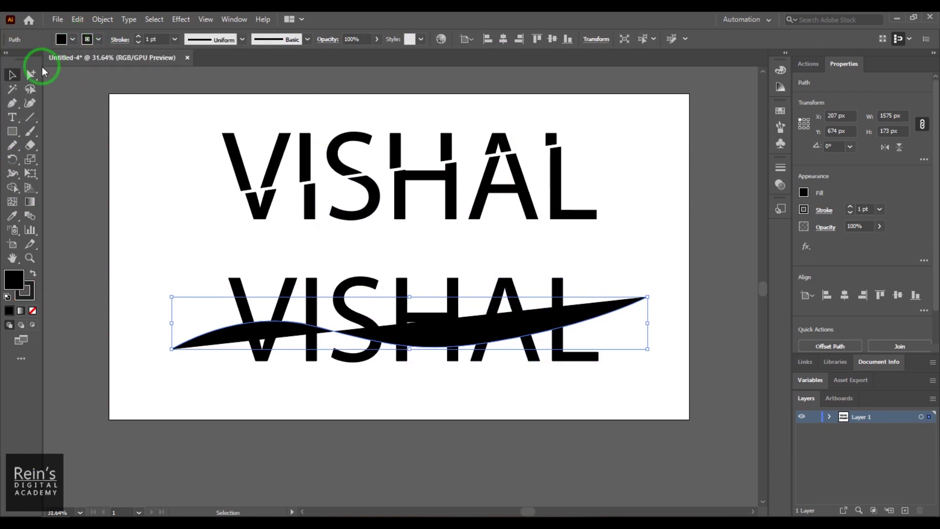
{"action": "left_click", "coordinate": [72, 41]}
{"action": "left_click", "coordinate": [8, 60]}
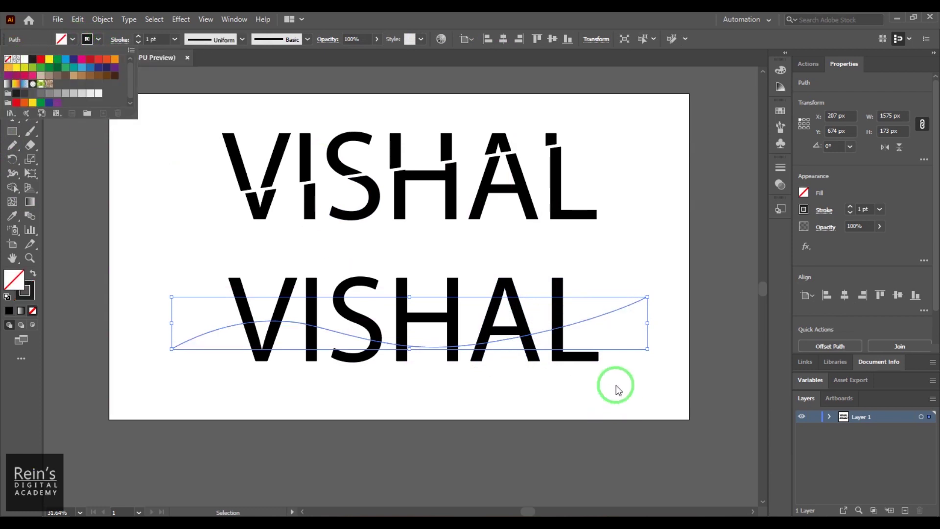
{"action": "left_click", "coordinate": [164, 296]}
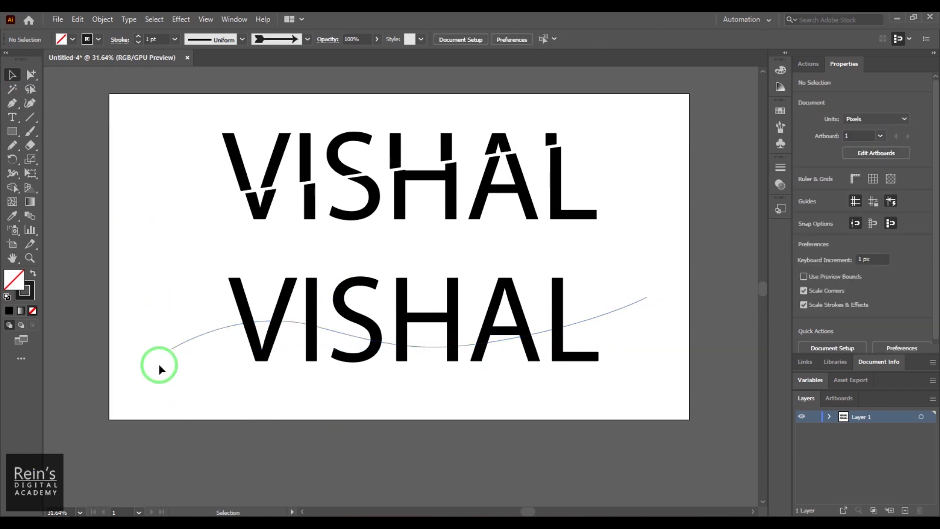
Select the wavy path and cut the lower word with Divide Objects Below.
{"action": "left_click_drag", "start_coordinate": [200, 364], "coordinate": [196, 365]}
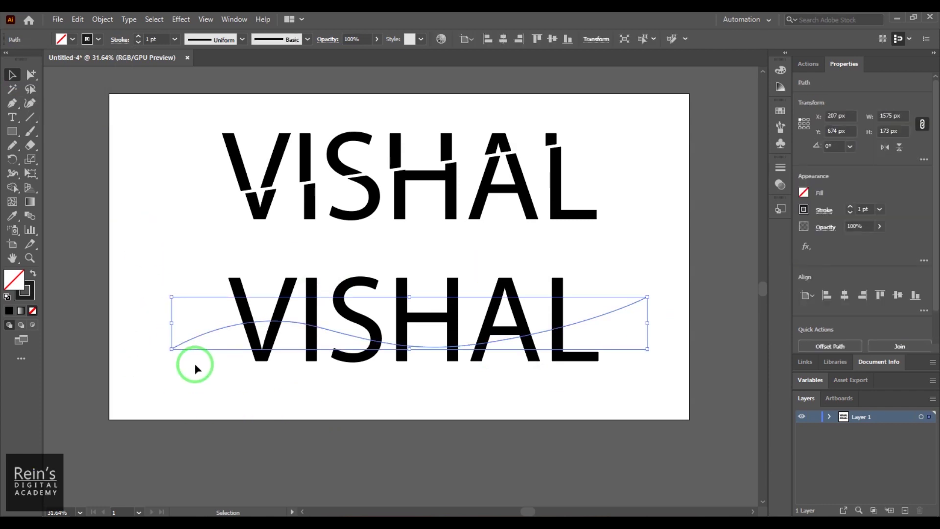
{"action": "left_click", "coordinate": [101, 19]}
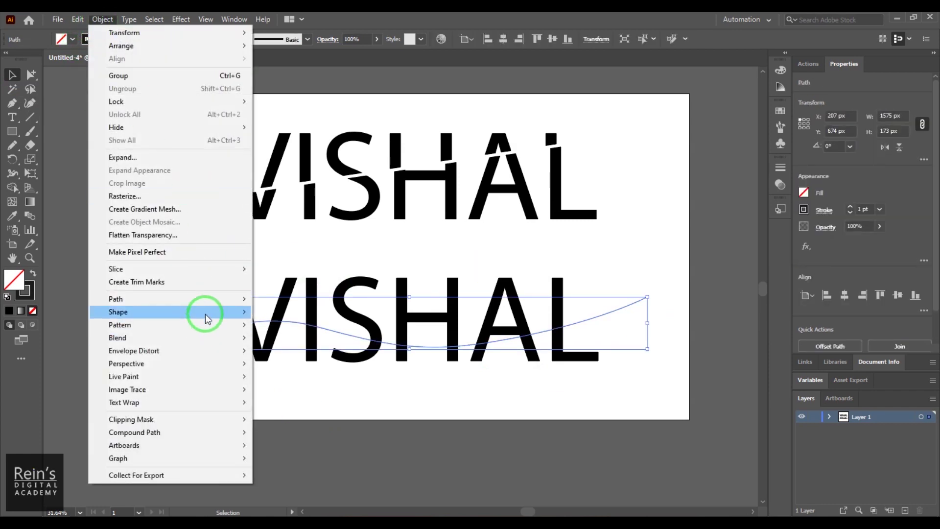
{"action": "mouse_move", "coordinate": [210, 306]}
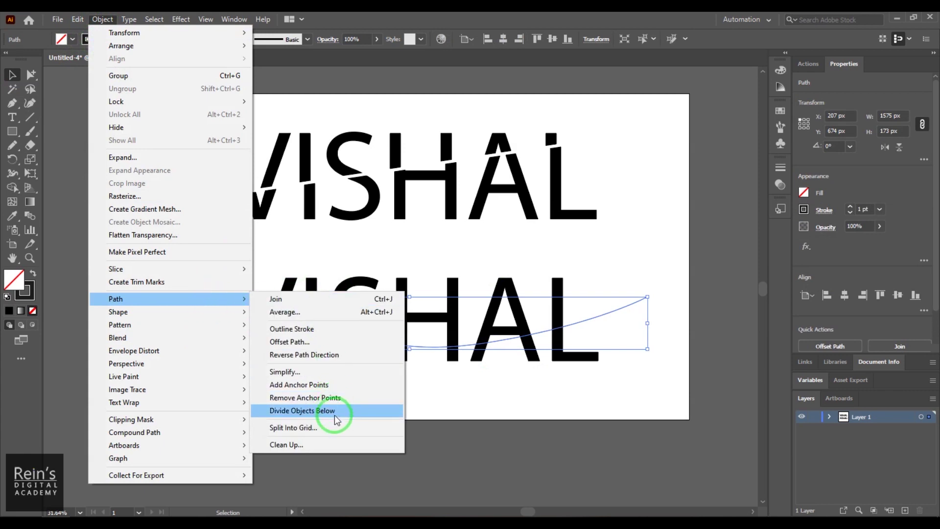
{"action": "left_click", "coordinate": [336, 417]}
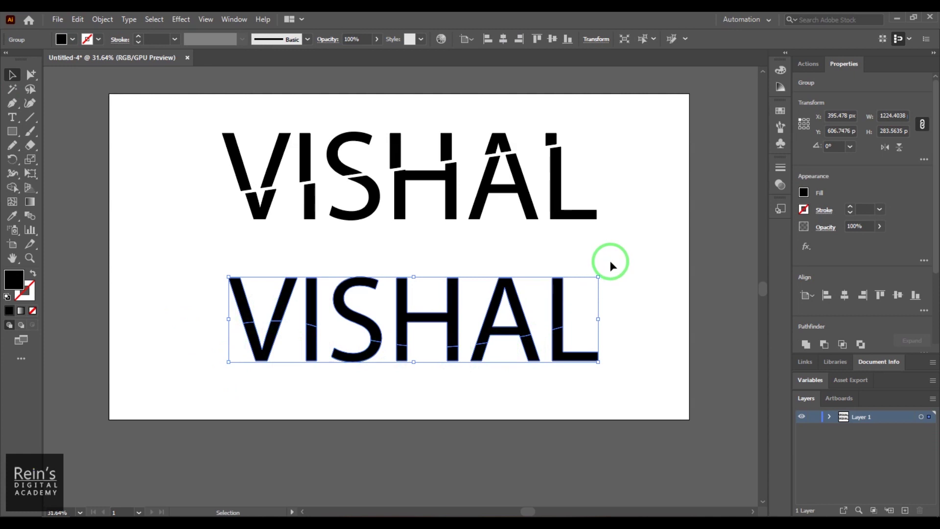
Select only the lower pieces of the lower word's cut letters with the Group Selection tool and move them slightly down and right.
{"action": "left_click", "coordinate": [32, 75]}
{"action": "left_click_drag", "start_coordinate": [224, 347], "coordinate": [632, 391]}
{"action": "mouse_move", "coordinate": [546, 354]}
{"action": "left_mouse_down"}
{"action": "mouse_move", "coordinate": [558, 356]}
{"action": "mouse_move", "coordinate": [556, 367]}
{"action": "left_mouse_up"}
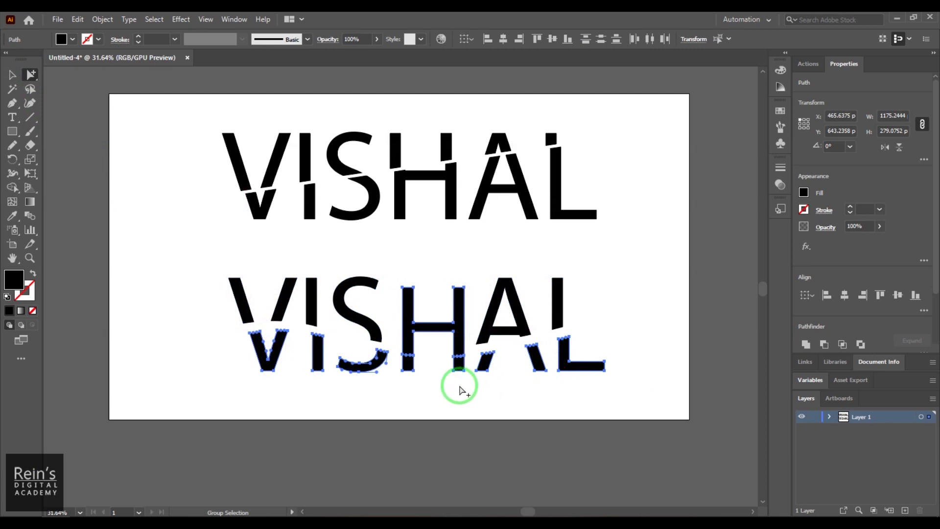
{"action": "key", "text": "ctrl+z"}
{"action": "left_click_drag", "start_coordinate": [626, 394], "coordinate": [211, 353]}
{"action": "left_click_drag", "start_coordinate": [452, 361], "coordinate": [457, 365]}
Delete all artwork from the artboard and draw a black star about 399 px wide and 415 px high in its upper-left area.
{"action": "key", "text": "v"}
{"action": "key", "text": "Delete"}
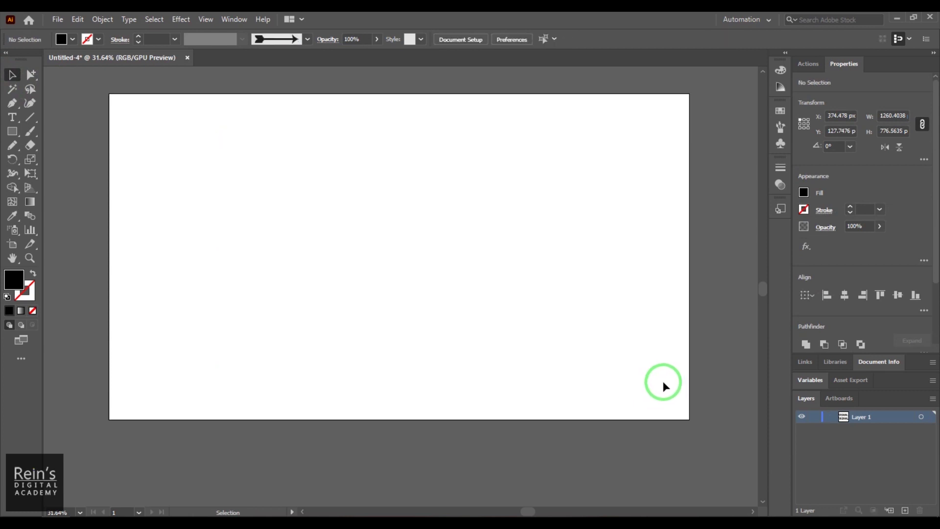
{"action": "left_click_drag", "start_coordinate": [18, 138], "coordinate": [84, 187]}
{"action": "left_click_drag", "start_coordinate": [220, 174], "coordinate": [274, 211]}
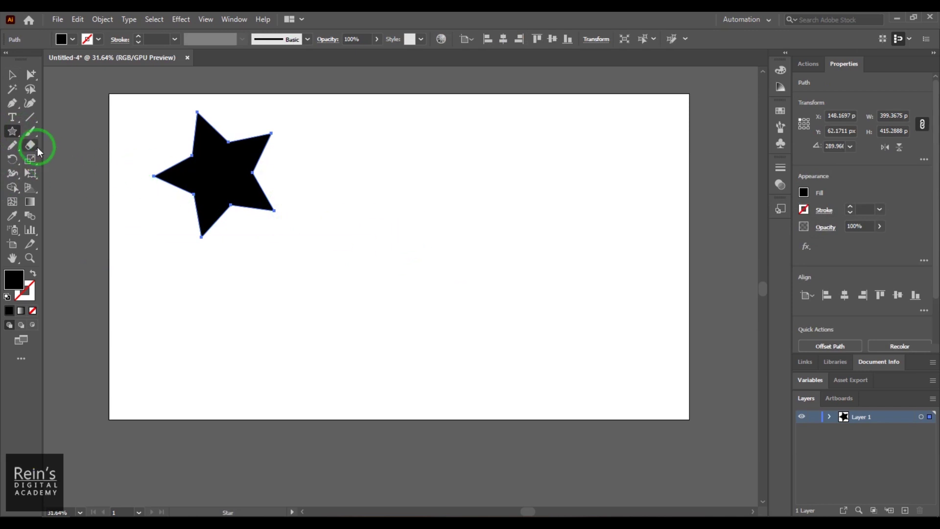
Draw an ellipse about 585 px wide and 343 px high to the right of the star.
{"action": "left_click_drag", "start_coordinate": [14, 136], "coordinate": [16, 136]}
{"action": "left_click", "coordinate": [102, 157]}
{"action": "left_click_drag", "start_coordinate": [469, 267], "coordinate": [292, 163]}
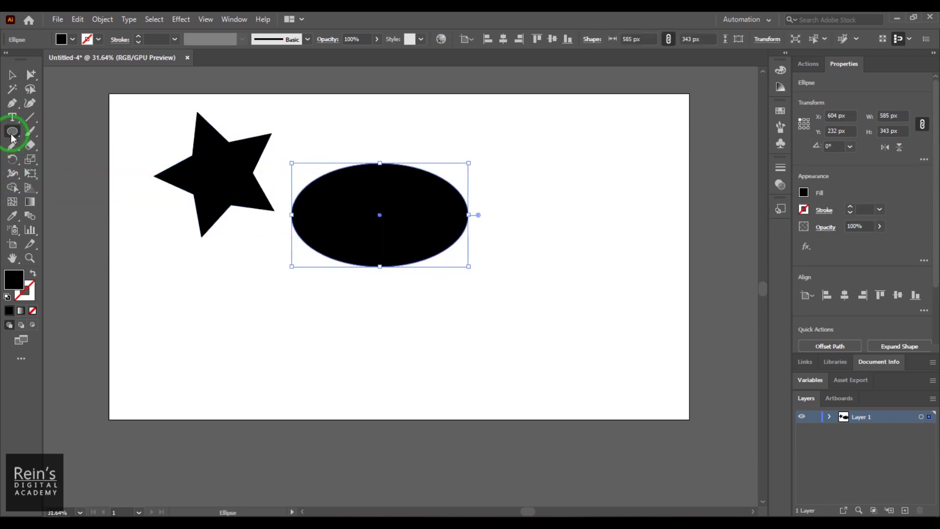
Draw a hexagon about 377 px wide and 422 px high below the star and move it slightly down and right.
{"action": "left_click_drag", "start_coordinate": [14, 135], "coordinate": [88, 172]}
{"action": "left_click_drag", "start_coordinate": [233, 283], "coordinate": [290, 314]}
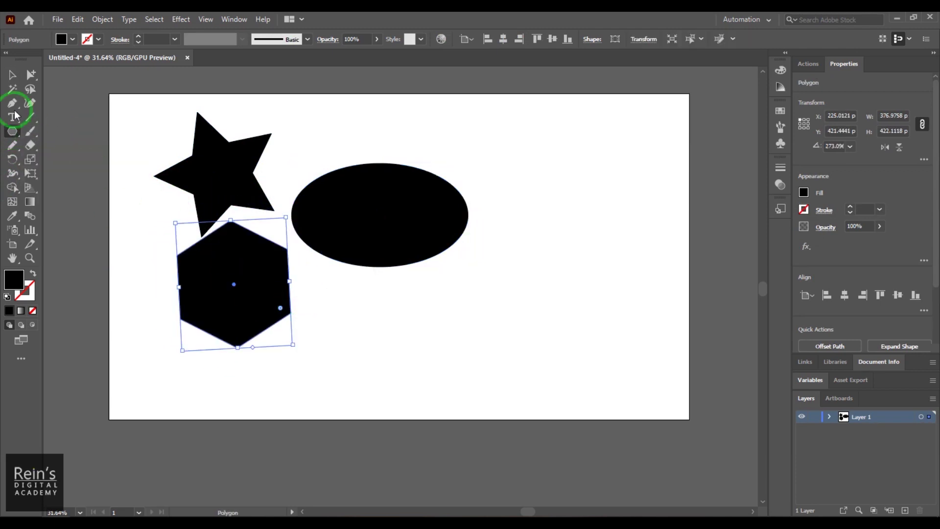
{"action": "left_click", "coordinate": [11, 75]}
{"action": "left_click", "coordinate": [514, 367]}
{"action": "left_click_drag", "start_coordinate": [235, 274], "coordinate": [273, 306]}
{"action": "left_click", "coordinate": [521, 324]}
Draw a rounded rectangle about 626 by 422 px overlapping all three shapes, with no fill and a 6 pt yellow stroke.
{"action": "left_click_drag", "start_coordinate": [19, 131], "coordinate": [76, 146]}
{"action": "left_click_drag", "start_coordinate": [203, 166], "coordinate": [391, 292]}
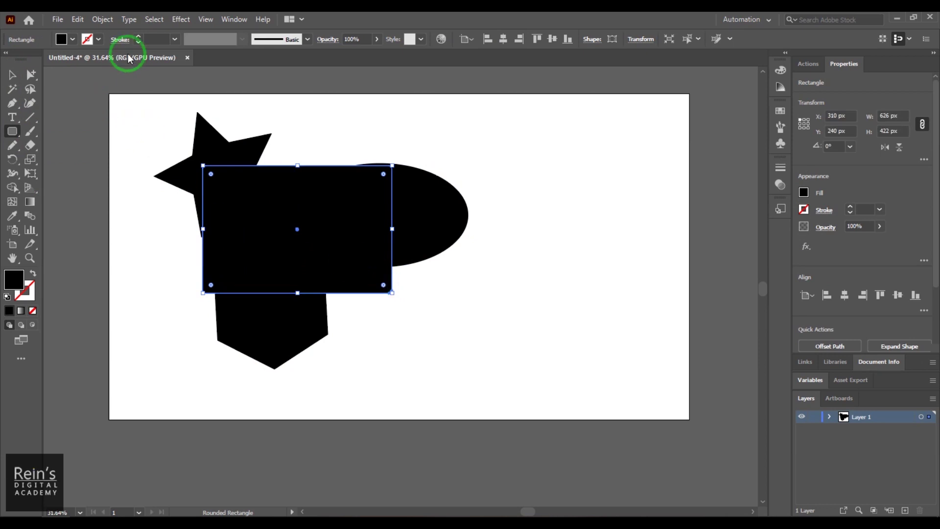
{"action": "left_click", "coordinate": [100, 39]}
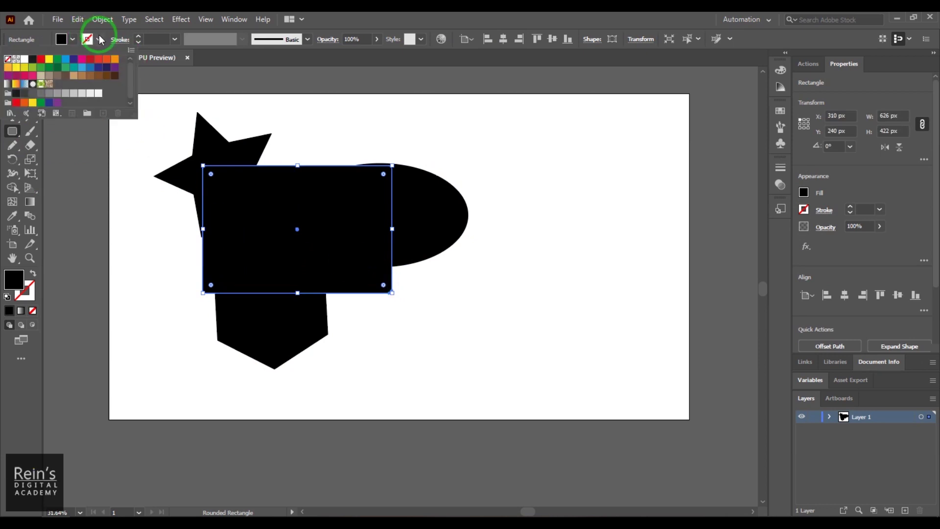
{"action": "left_click", "coordinate": [48, 60]}
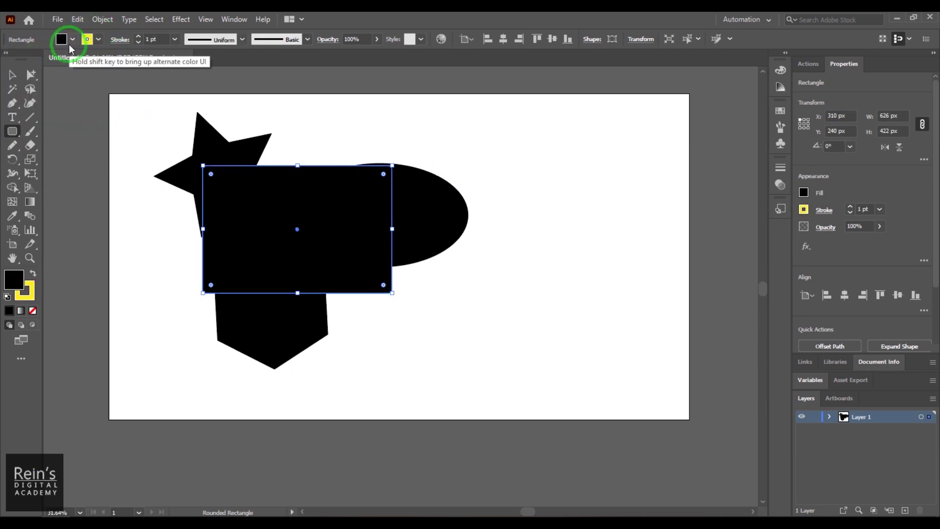
{"action": "left_click", "coordinate": [68, 42]}
{"action": "left_click", "coordinate": [8, 59]}
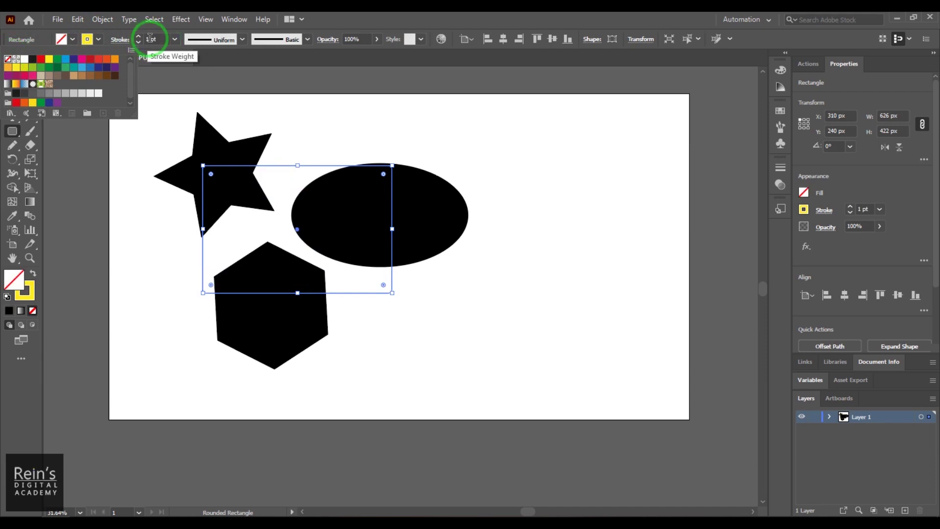
{"action": "left_click", "coordinate": [150, 38]}
{"action": "scroll", "coordinate": [147, 45], "scroll_direction": "up", "scroll_amount": 5}
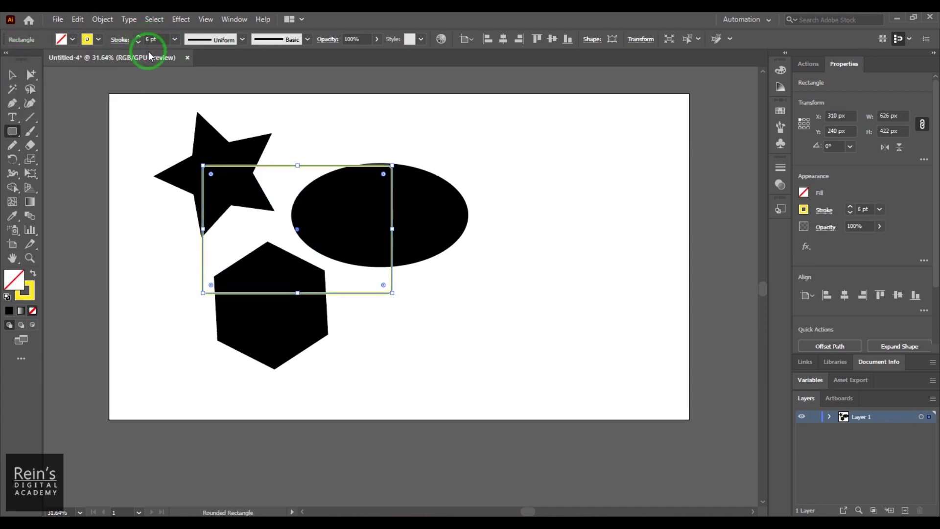
{"action": "left_click", "coordinate": [11, 75]}
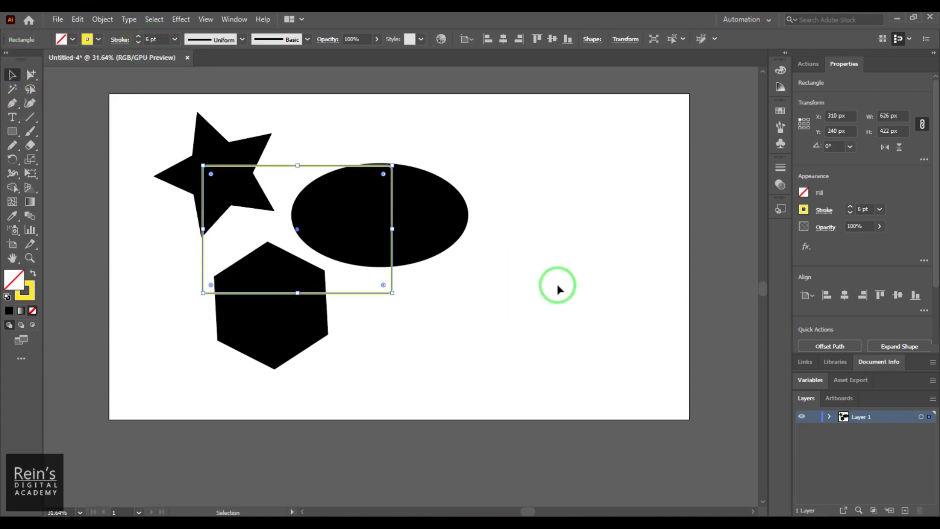
{"action": "left_click", "coordinate": [556, 283]}
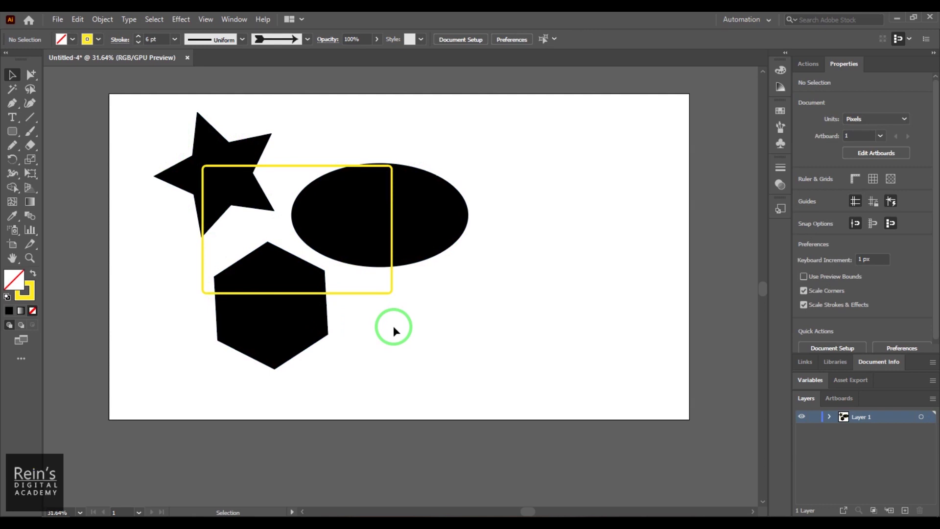
Change the rounded rectangle's stroke colour to red.
{"action": "left_click", "coordinate": [372, 288]}
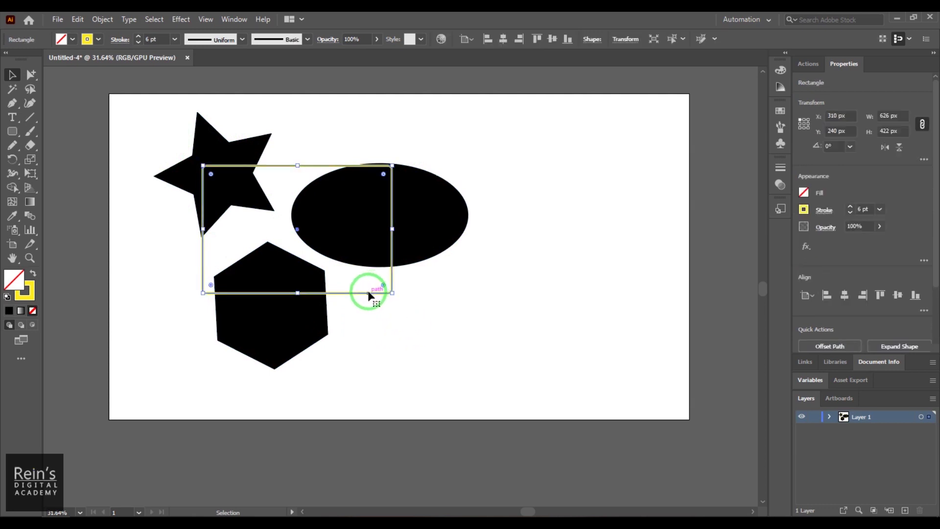
{"action": "left_click", "coordinate": [99, 40]}
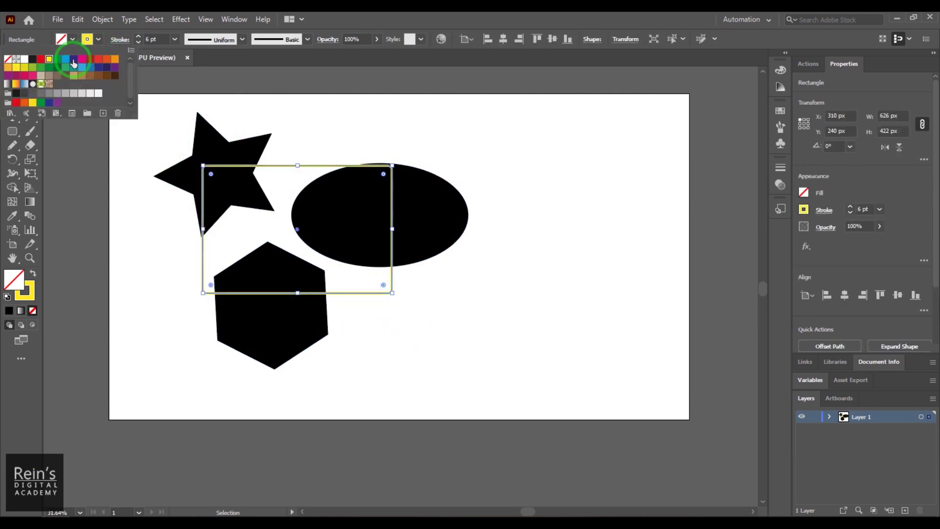
{"action": "left_click", "coordinate": [41, 59]}
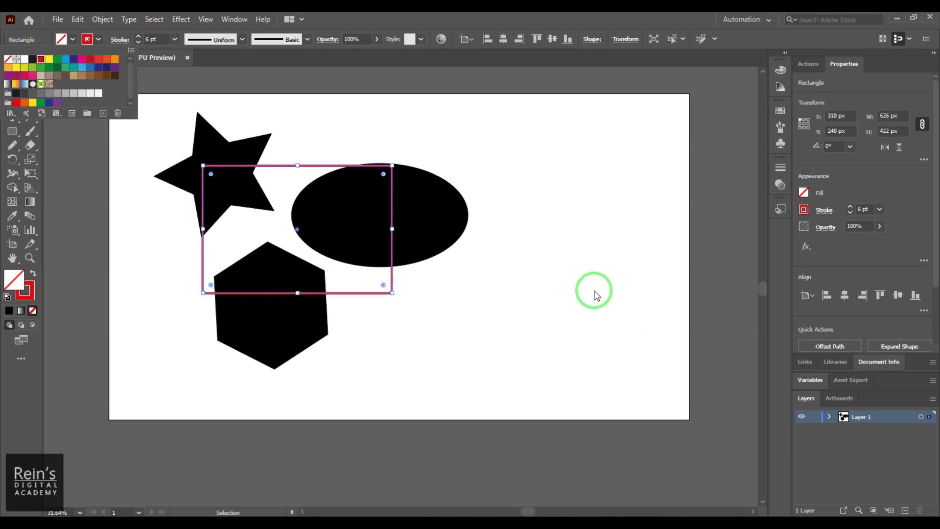
{"action": "left_click", "coordinate": [515, 348]}
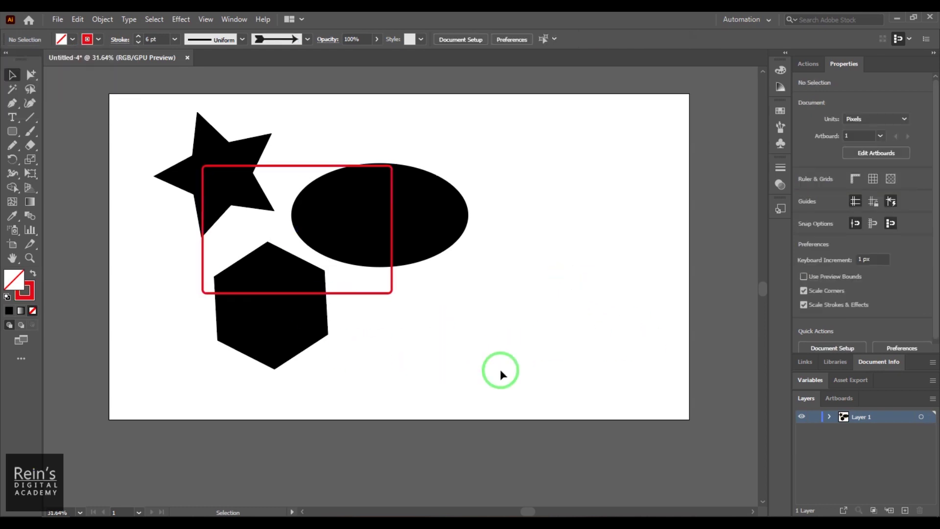
Select the red rounded rectangle and cut the star, ellipse and hexagon with Divide Objects Below.
{"action": "left_click", "coordinate": [368, 287]}
{"action": "left_click", "coordinate": [102, 19]}
{"action": "mouse_move", "coordinate": [195, 299]}
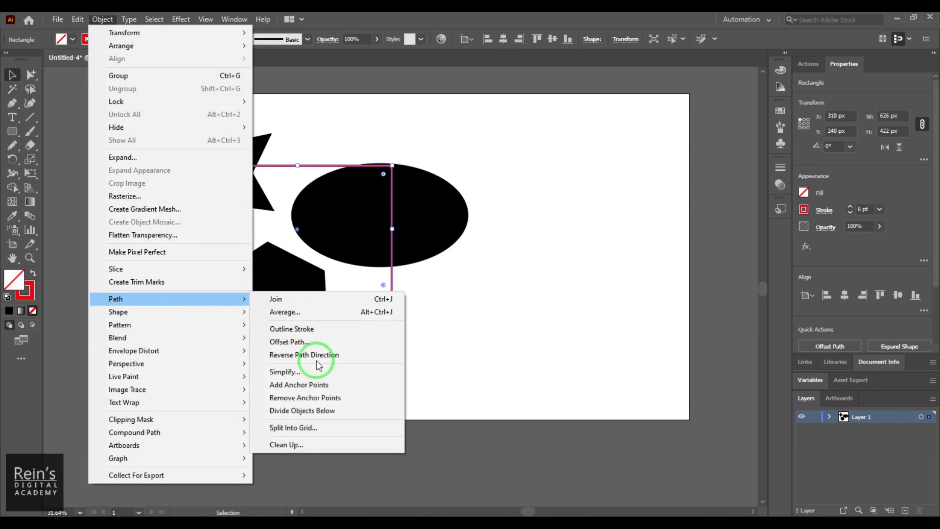
{"action": "left_click", "coordinate": [327, 411]}
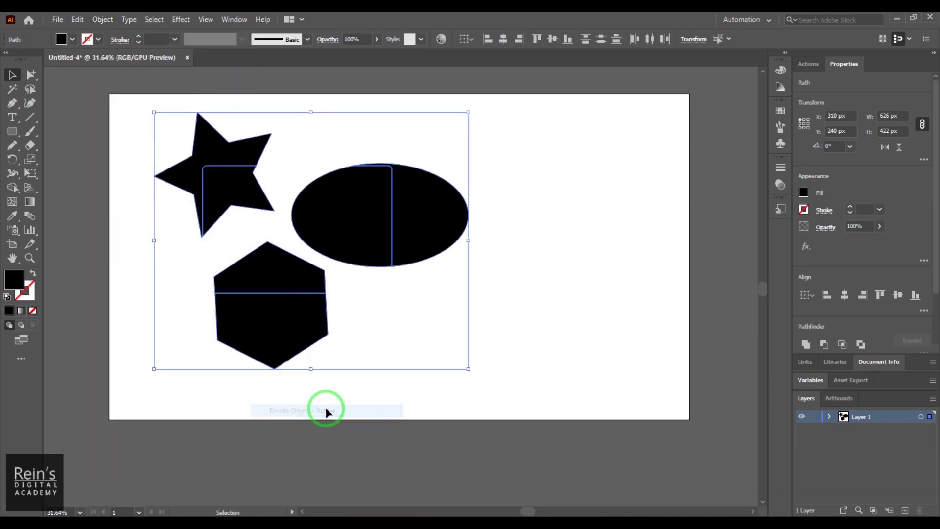
Move the hexagon's lower piece down, the ellipse's outer piece right and the star's outer piece up and left, away from their remaining parts.
{"action": "left_click", "coordinate": [554, 283]}
{"action": "left_click", "coordinate": [439, 240]}
{"action": "left_click", "coordinate": [220, 189]}
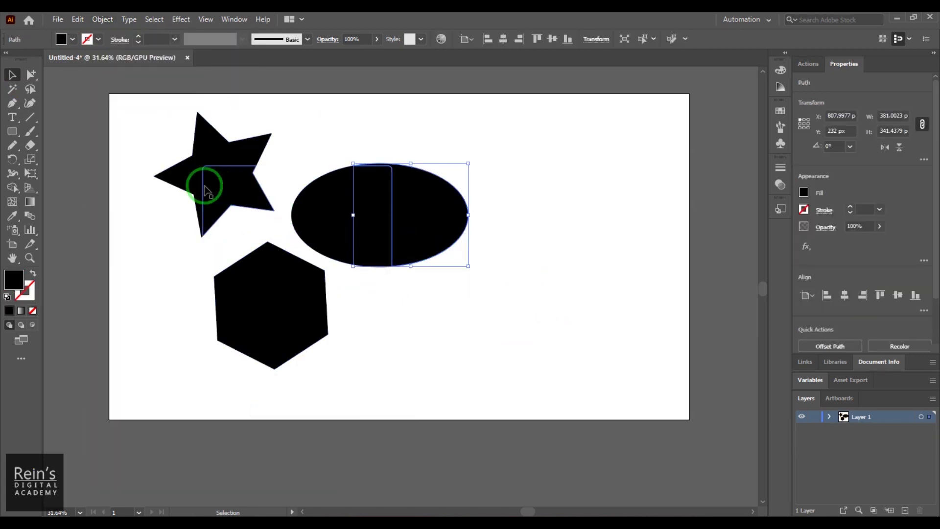
{"action": "left_click", "coordinate": [264, 319]}
{"action": "left_click_drag", "start_coordinate": [265, 323], "coordinate": [272, 382]}
{"action": "left_click_drag", "start_coordinate": [438, 220], "coordinate": [500, 220]}
{"action": "left_click_drag", "start_coordinate": [188, 147], "coordinate": [171, 122]}
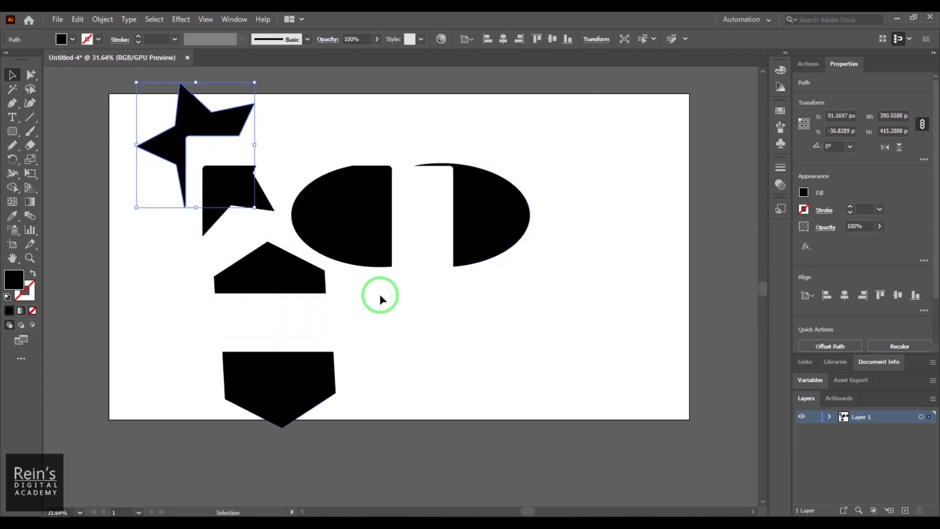
{"action": "left_click", "coordinate": [545, 396]}
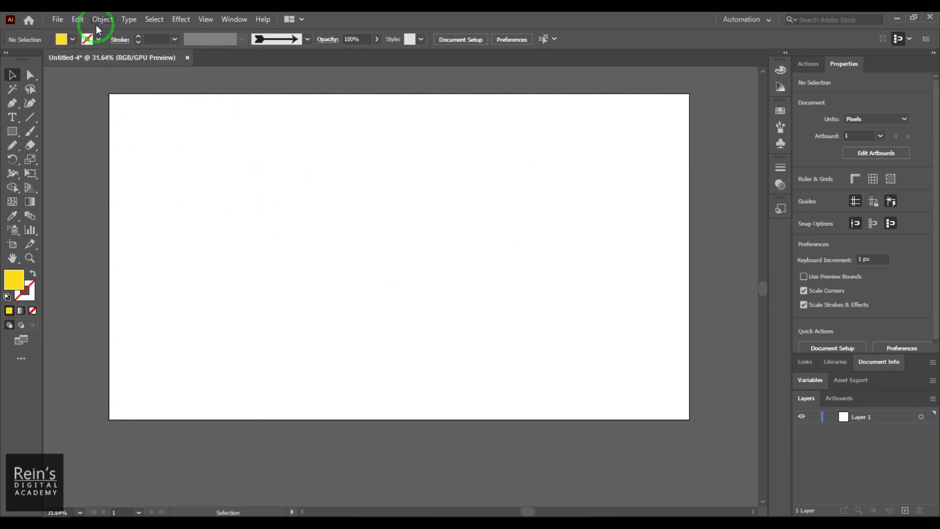
{"action": "left_click", "coordinate": [97, 22]}
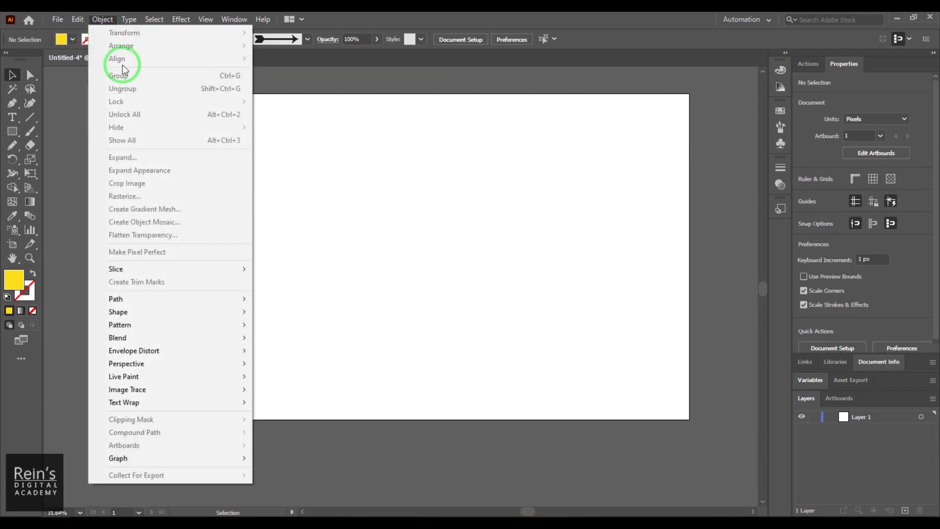
{"action": "mouse_move", "coordinate": [188, 293]}
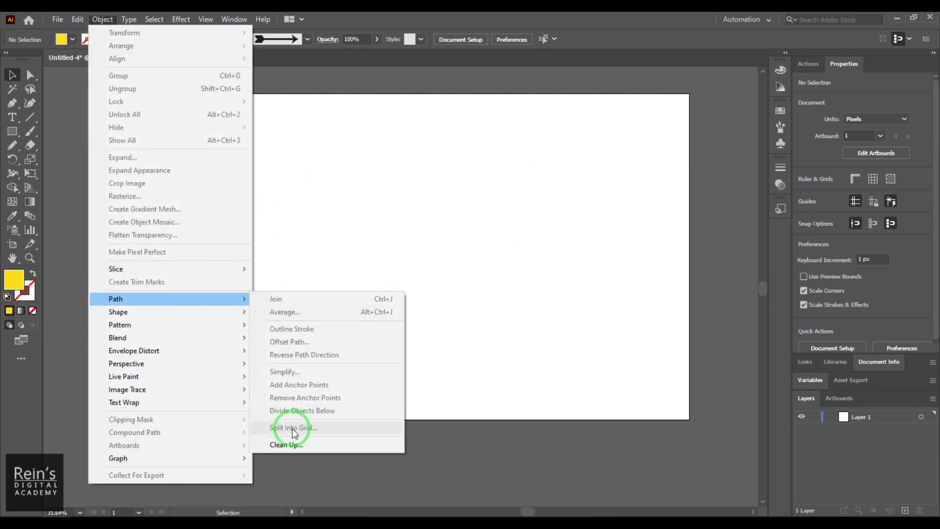
{"action": "left_click", "coordinate": [554, 388]}
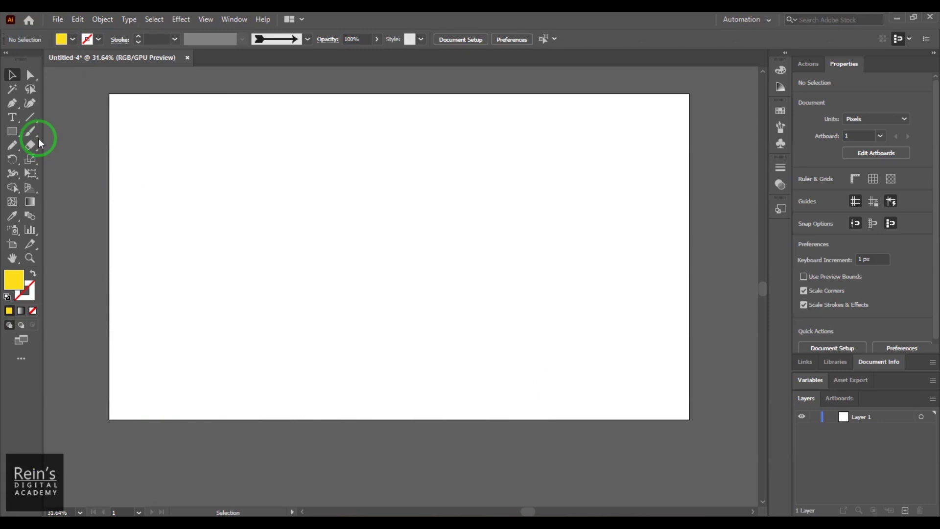
Draw a yellow rectangle about 1775 px wide and 976 px high with no stroke across most of the artboard.
{"action": "left_click_drag", "start_coordinate": [13, 135], "coordinate": [100, 137]}
{"action": "left_click_drag", "start_coordinate": [134, 108], "coordinate": [670, 400]}
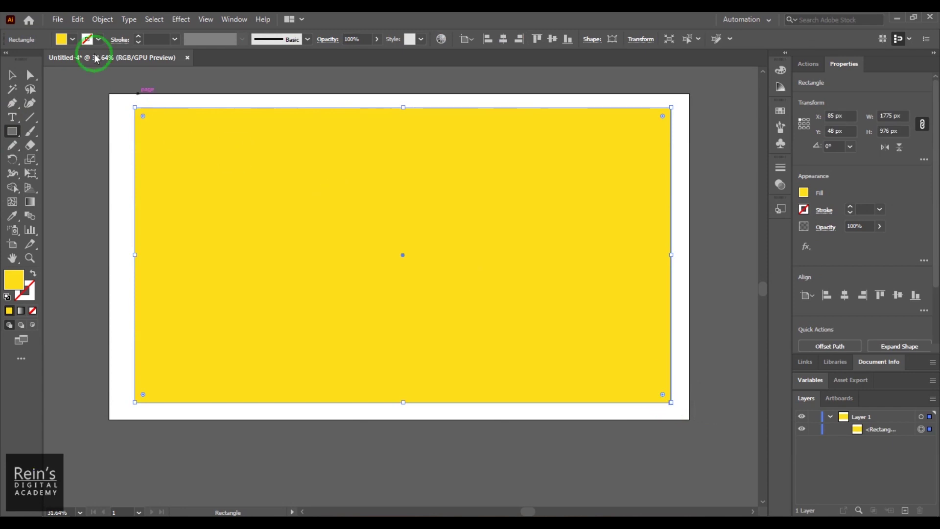
{"action": "left_click", "coordinate": [73, 39]}
{"action": "left_click", "coordinate": [89, 39]}
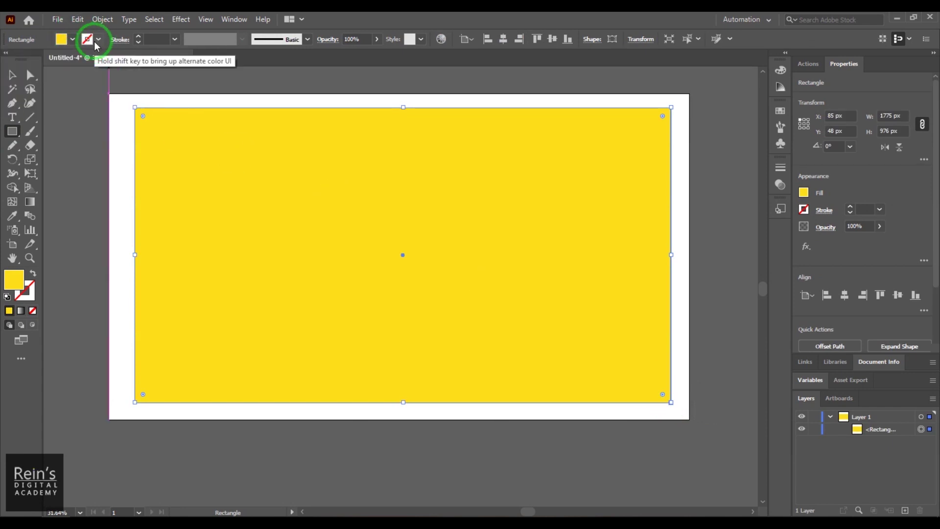
Give the yellow rectangle a dark blue stroke with a weight of 18 pt.
{"action": "left_click", "coordinate": [106, 68]}
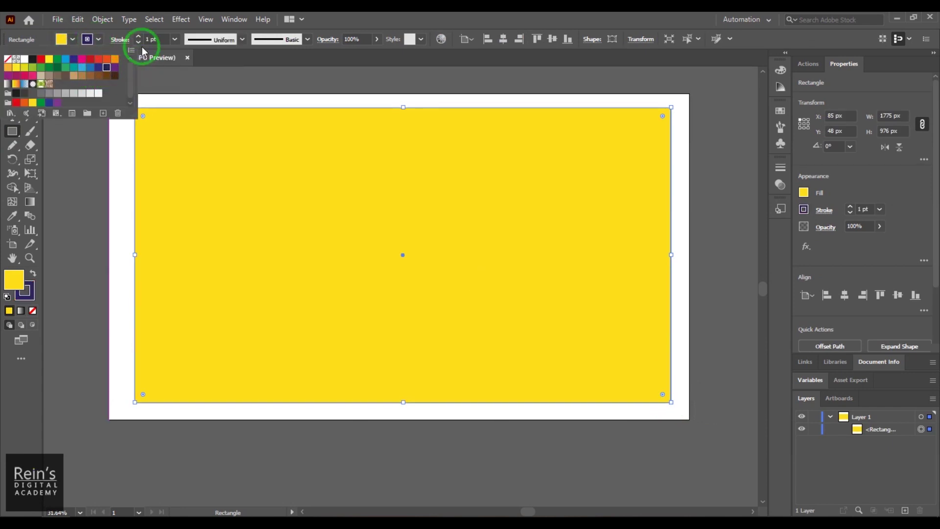
{"action": "left_click", "coordinate": [149, 39]}
{"action": "type", "text": "10"}
{"action": "key", "text": "Return"}
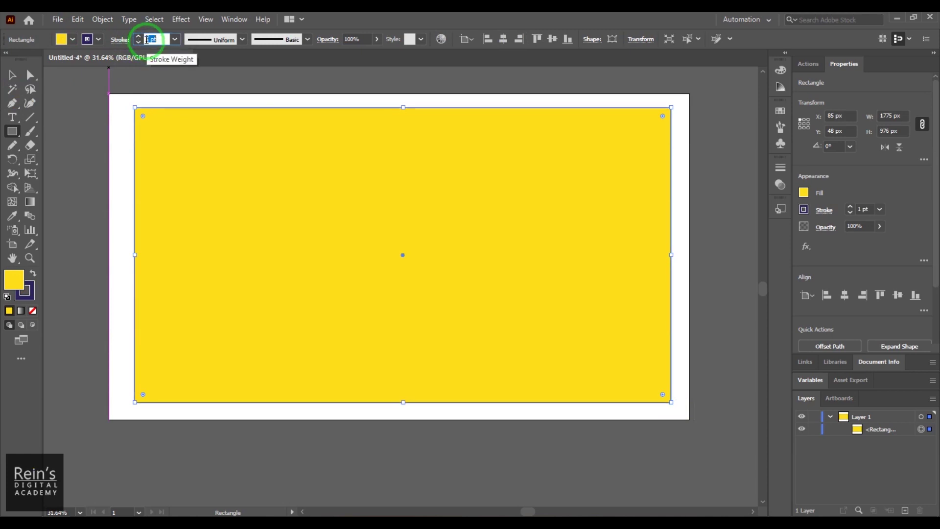
{"action": "type", "text": "18"}
{"action": "key", "text": "Return"}
Centre the yellow rectangle horizontally and vertically on the artboard.
{"action": "left_click", "coordinate": [13, 75]}
{"action": "left_click_drag", "start_coordinate": [259, 184], "coordinate": [246, 179]}
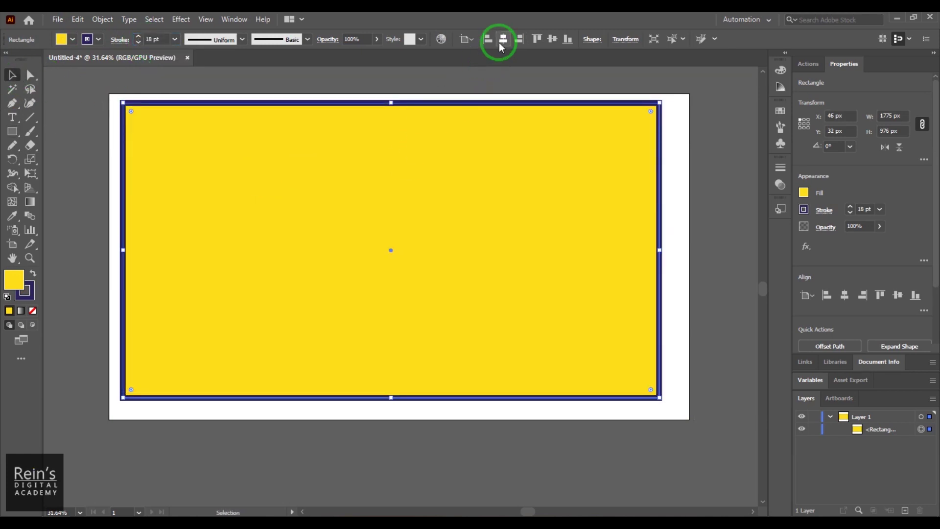
{"action": "left_click", "coordinate": [503, 39]}
{"action": "left_click", "coordinate": [553, 40]}
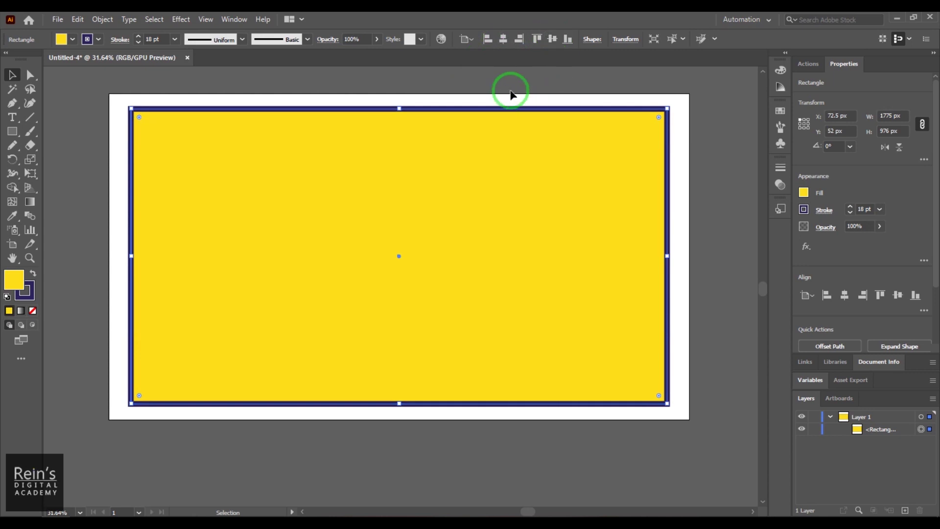
Start Split Into Grid on the rectangle with 3 rows and 3 columns, and turn on the preview.
{"action": "left_click", "coordinate": [111, 22]}
{"action": "mouse_move", "coordinate": [216, 299]}
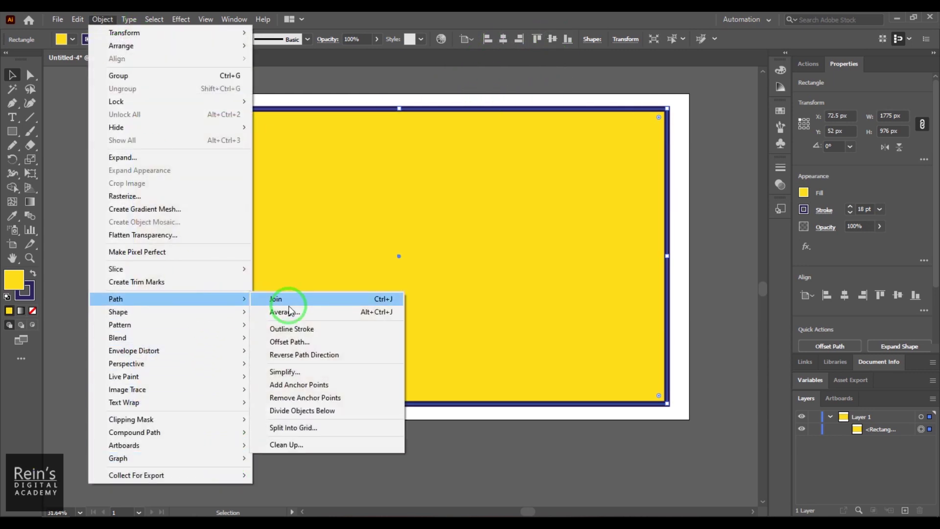
{"action": "left_click", "coordinate": [310, 426]}
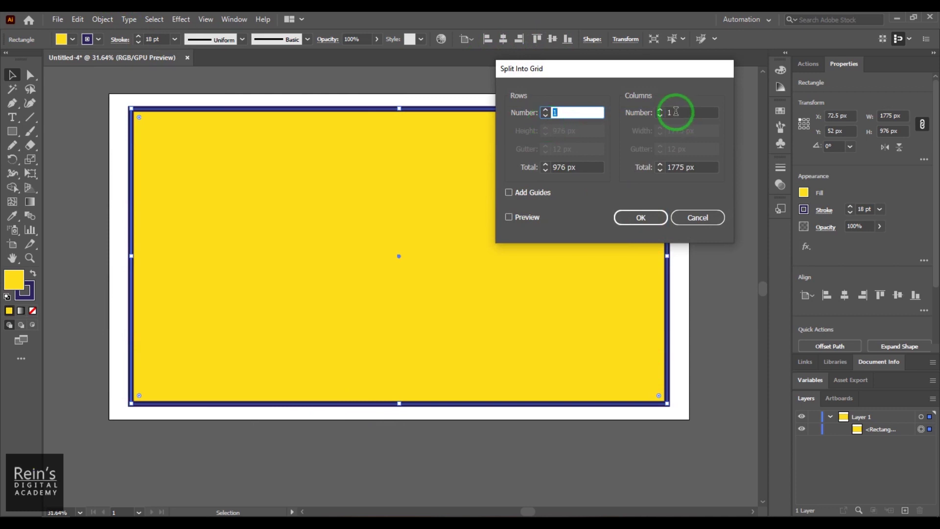
{"action": "key", "text": "Up"}
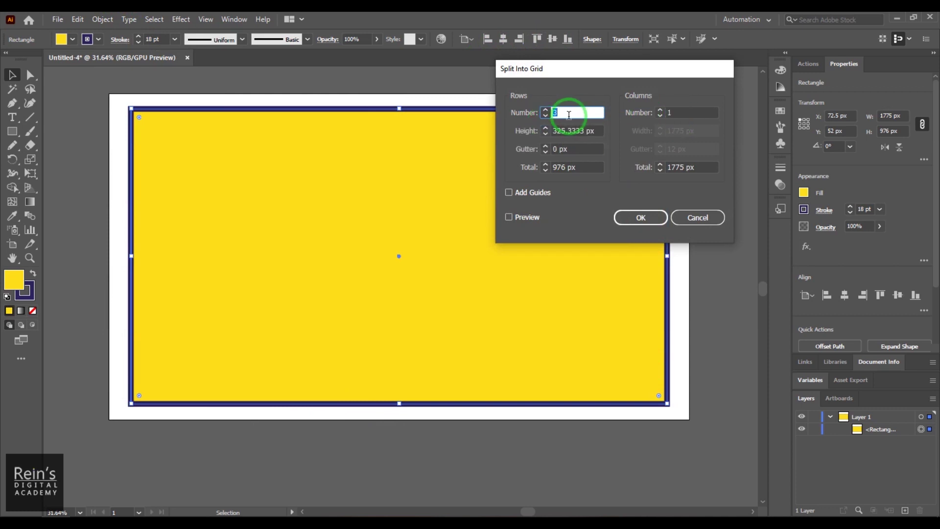
{"action": "key", "text": "Up"}
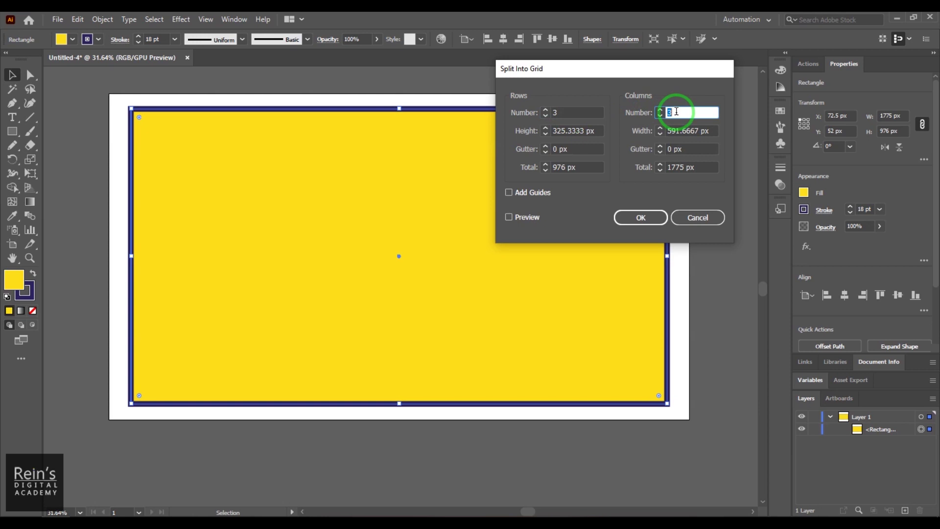
{"action": "left_click", "coordinate": [530, 218]}
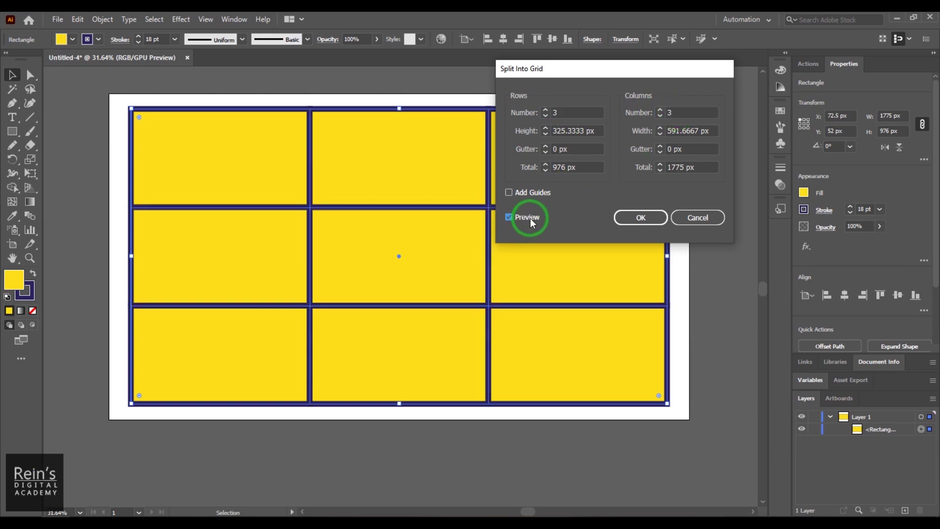
Set the gutter between the grid's rows to 48 px.
{"action": "double_click", "coordinate": [552, 150]}
{"action": "key", "text": "Up"}
{"action": "key", "text": "Up"}
{"action": "key", "text": "Up"}
{"action": "key", "text": "Up"}
{"action": "key", "text": "Up"}
{"action": "key", "text": "Up"}
{"action": "key", "text": "Up"}
{"action": "key", "text": "Up"}
{"action": "key", "text": "Up"}
{"action": "key", "text": "Up"}
{"action": "key", "text": "Up"}
{"action": "key", "text": "Up"}
{"action": "key", "text": "Up"}
{"action": "key", "text": "Up"}
{"action": "key", "text": "Up"}
{"action": "key", "text": "Up"}
{"action": "key", "text": "Up"}
{"action": "key", "text": "Up"}
{"action": "key", "text": "Up"}
{"action": "key", "text": "Up"}
{"action": "key", "text": "Up"}
{"action": "key", "text": "Up"}
{"action": "key", "text": "Up"}
{"action": "key", "text": "Up"}
{"action": "key", "text": "Up"}
{"action": "key", "text": "Up"}
{"action": "key", "text": "Up"}
{"action": "key", "text": "Up"}
{"action": "key", "text": "Up"}
{"action": "key", "text": "Up"}
{"action": "key", "text": "Up"}
{"action": "key", "text": "Up"}
{"action": "key", "text": "Up"}
{"action": "key", "text": "Up"}
{"action": "key", "text": "Up"}
{"action": "key", "text": "Up"}
{"action": "key", "text": "Up"}
{"action": "key", "text": "Up"}
{"action": "key", "text": "Up"}
{"action": "key", "text": "Up"}
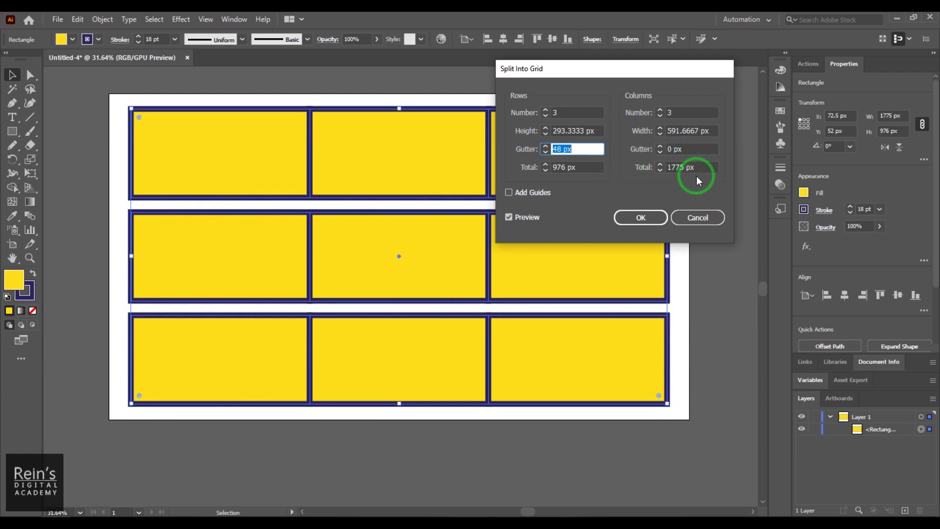
Set the gutter between the grid's columns to 40 px.
{"action": "left_click_drag", "start_coordinate": [708, 149], "coordinate": [688, 149]}
{"action": "key", "text": "Up"}
{"action": "key", "text": "Up"}
{"action": "key", "text": "Up"}
{"action": "key", "text": "Up"}
{"action": "key", "text": "Up"}
{"action": "key", "text": "Up"}
{"action": "key", "text": "Up"}
{"action": "key", "text": "Up"}
{"action": "key", "text": "Up"}
{"action": "key", "text": "Up"}
{"action": "key", "text": "Up"}
{"action": "key", "text": "Up"}
{"action": "key", "text": "Up"}
{"action": "key", "text": "Up"}
{"action": "key", "text": "Up"}
{"action": "key", "text": "Up"}
{"action": "key", "text": "Up"}
{"action": "key", "text": "Up"}
{"action": "key", "text": "Up"}
{"action": "key", "text": "Up"}
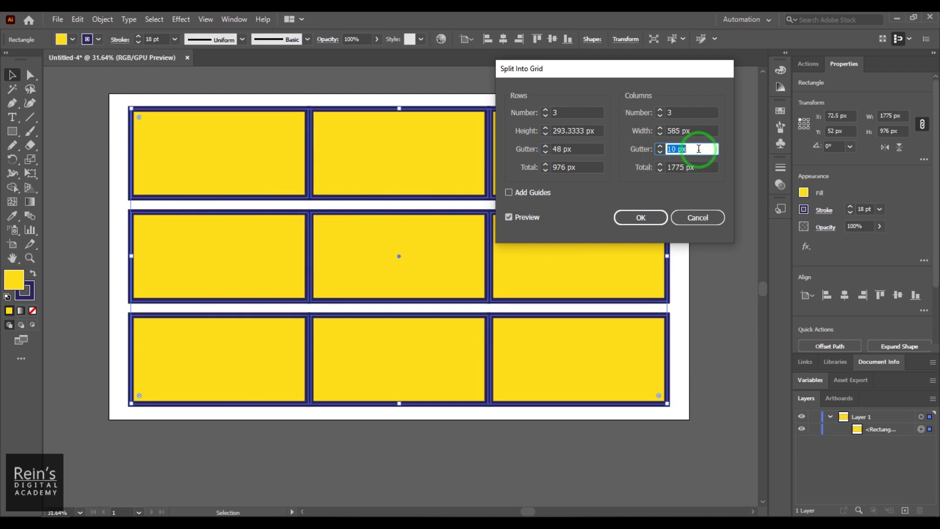
{"action": "key", "text": "Up"}
{"action": "key", "text": "Up"}
{"action": "key", "text": "Up"}
{"action": "key", "text": "Up"}
{"action": "key", "text": "Up"}
{"action": "key", "text": "Up"}
{"action": "key", "text": "Up"}
{"action": "key", "text": "Up"}
{"action": "key", "text": "Up"}
{"action": "key", "text": "Up"}
{"action": "key", "text": "Up"}
{"action": "key", "text": "Up"}
{"action": "key", "text": "Up"}
{"action": "key", "text": "Up"}
{"action": "key", "text": "Up"}
{"action": "key", "text": "Up"}
{"action": "key", "text": "Up"}
{"action": "key", "text": "Up"}
{"action": "key", "text": "Up"}
{"action": "key", "text": "Up"}
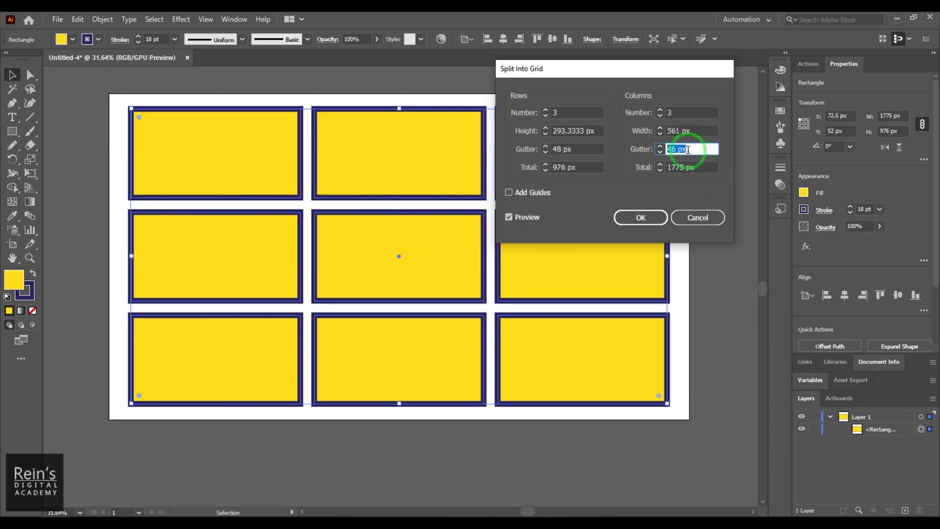
{"action": "key", "text": "Up"}
{"action": "key", "text": "Up"}
{"action": "key", "text": "Up"}
{"action": "key", "text": "Up"}
{"action": "key", "text": "Up"}
{"action": "key", "text": "Up"}
{"action": "key", "text": "Up"}
{"action": "key", "text": "Up"}
{"action": "key", "text": "Up"}
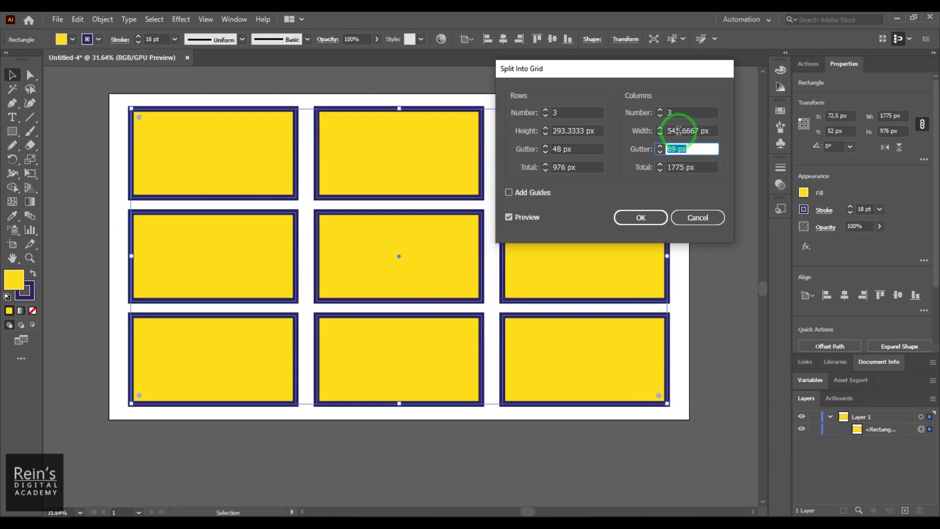
{"action": "type", "text": "40"}
{"action": "left_click", "coordinate": [667, 130]}
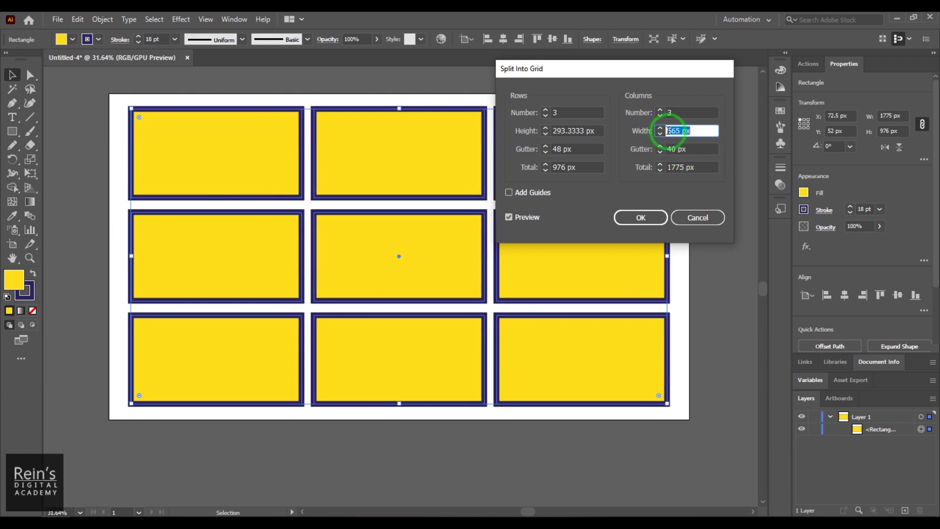
Reduce the grid's total row height to 919 px and its total column width to 1709 px.
{"action": "left_click", "coordinate": [583, 168]}
{"action": "key", "text": "Up"}
{"action": "key", "text": "Up"}
{"action": "key", "text": "Up"}
{"action": "key", "text": "Up"}
{"action": "key", "text": "Up"}
{"action": "key", "text": "Up"}
{"action": "key", "text": "Up"}
{"action": "key", "text": "Up"}
{"action": "key", "text": "Up"}
{"action": "key", "text": "Up"}
{"action": "key", "text": "Up"}
{"action": "key", "text": "Up"}
{"action": "key", "text": "Up"}
{"action": "key", "text": "Down"}
{"action": "key", "text": "Down"}
{"action": "key", "text": "Down"}
{"action": "key", "text": "Down"}
{"action": "key", "text": "Down"}
{"action": "key", "text": "Down"}
{"action": "key", "text": "Down"}
{"action": "left_click", "coordinate": [687, 167]}
{"action": "key", "text": "Up"}
{"action": "key", "text": "Up"}
{"action": "key", "text": "Up"}
{"action": "key", "text": "Up"}
{"action": "key", "text": "Up"}
{"action": "key", "text": "Up"}
{"action": "key", "text": "Up"}
{"action": "key", "text": "Up"}
{"action": "key", "text": "Up"}
{"action": "key", "text": "Up"}
{"action": "key", "text": "Up"}
{"action": "key", "text": "Up"}
{"action": "key", "text": "Up"}
{"action": "key", "text": "Up"}
{"action": "key", "text": "Down"}
{"action": "key", "text": "Down"}
{"action": "key", "text": "Down"}
{"action": "key", "text": "Down"}
{"action": "key", "text": "Down"}
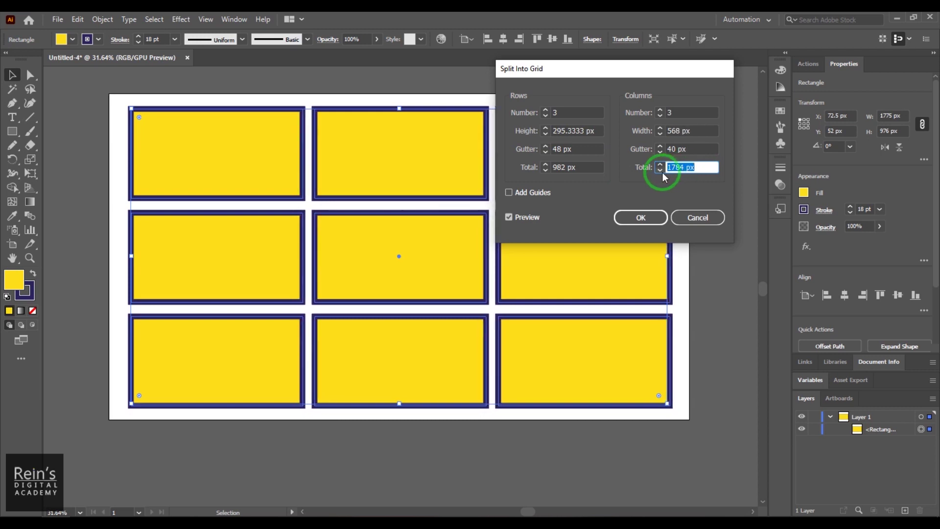
{"action": "left_click", "coordinate": [660, 171]}
{"action": "left_click_drag", "start_coordinate": [659, 171], "coordinate": [660, 171]}
{"action": "left_click_drag", "start_coordinate": [547, 171], "coordinate": [547, 170]}
Add guides to the grid, apply the split and deselect everything.
{"action": "left_click", "coordinate": [532, 194]}
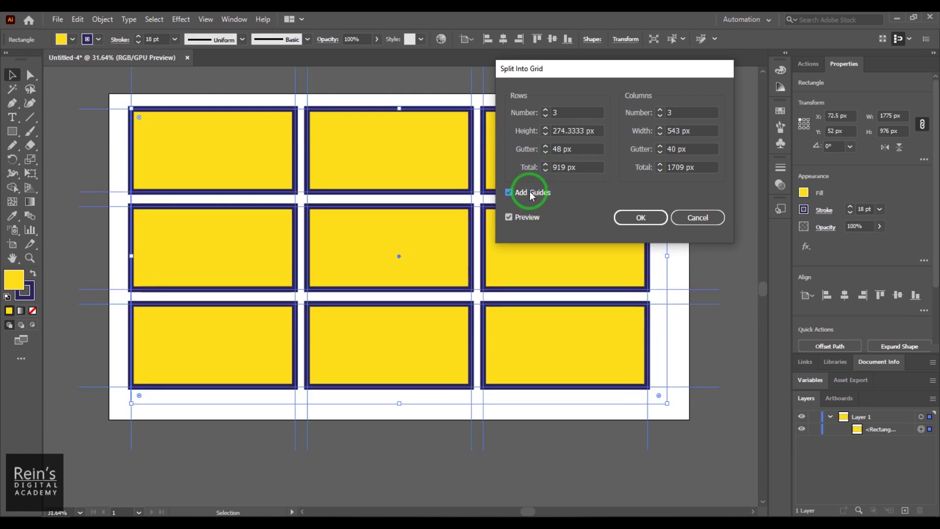
{"action": "left_click", "coordinate": [631, 216]}
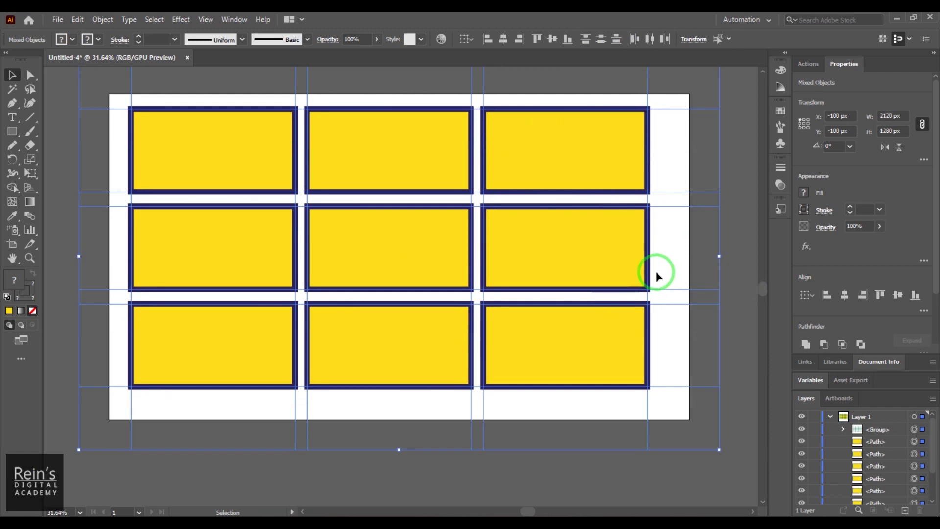
{"action": "left_click", "coordinate": [738, 325]}
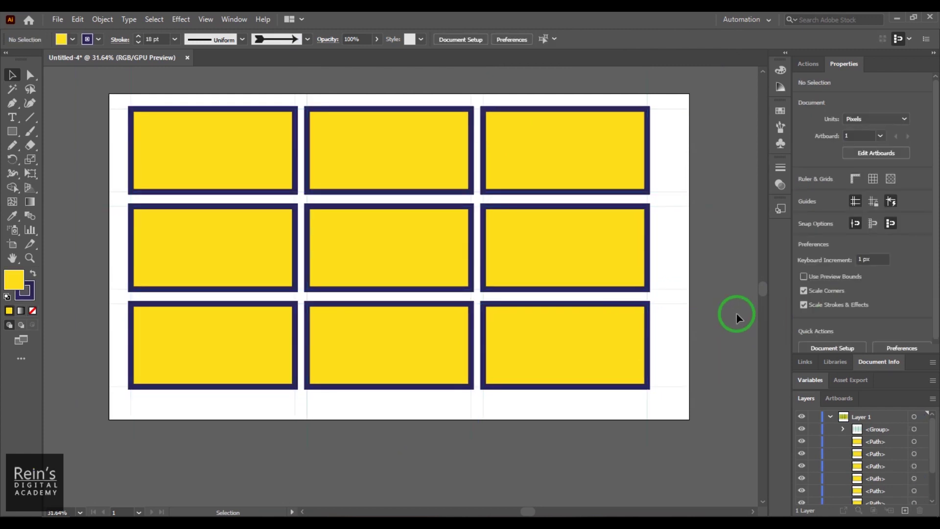